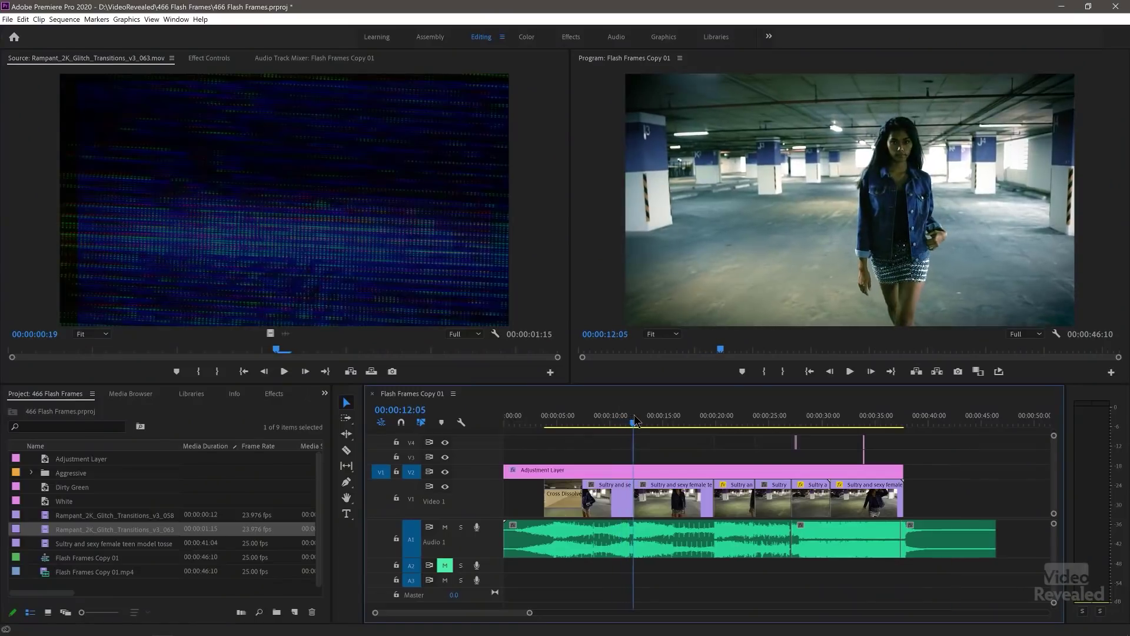
# Zoom in around 12 seconds and preview the white flash frame on V4
pyautogui.press('=')
pyautogui.press('=')
pyautogui.press('=')
pyautogui.press('=')
pyautogui.press('=')
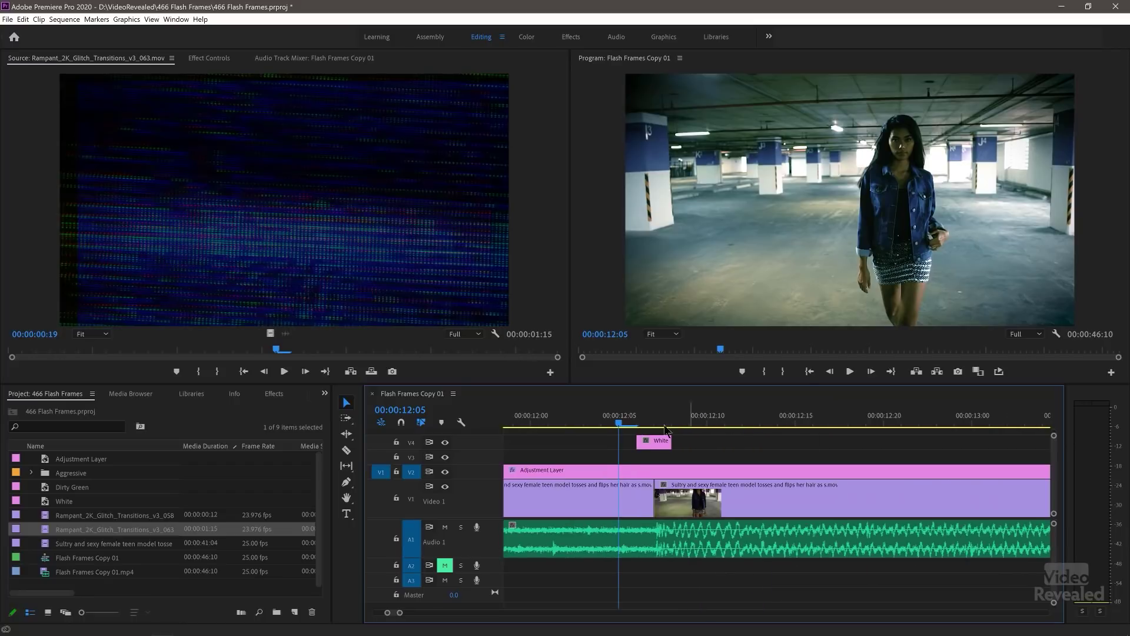
pyautogui.moveTo(631, 426); pyautogui.dragTo(658, 428)
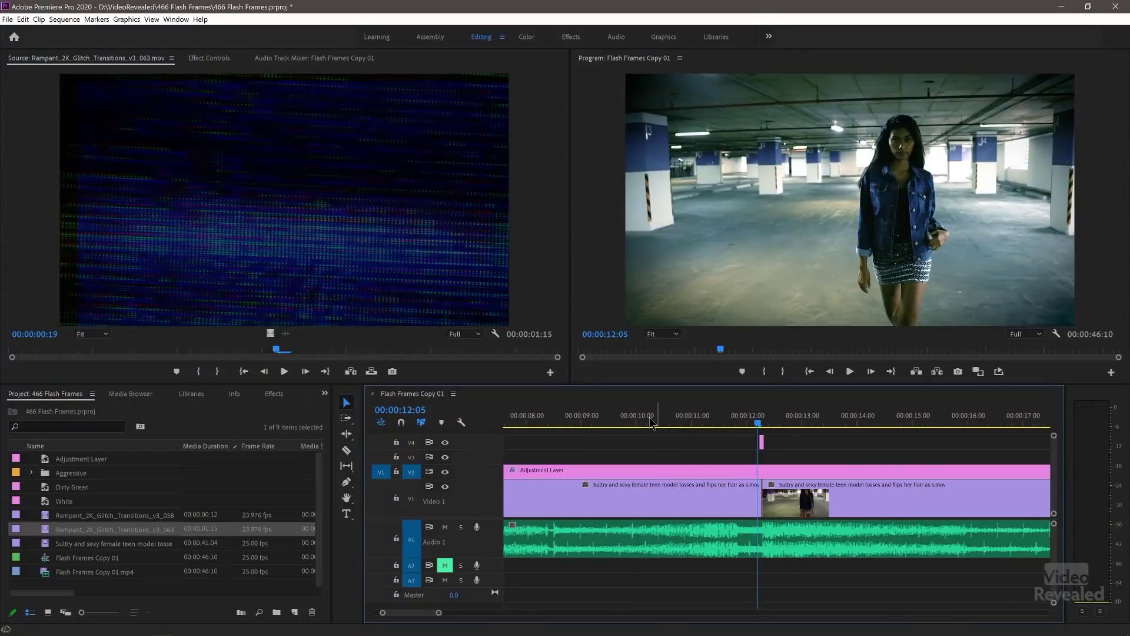
pyautogui.click(650, 422)
pyautogui.press('space')
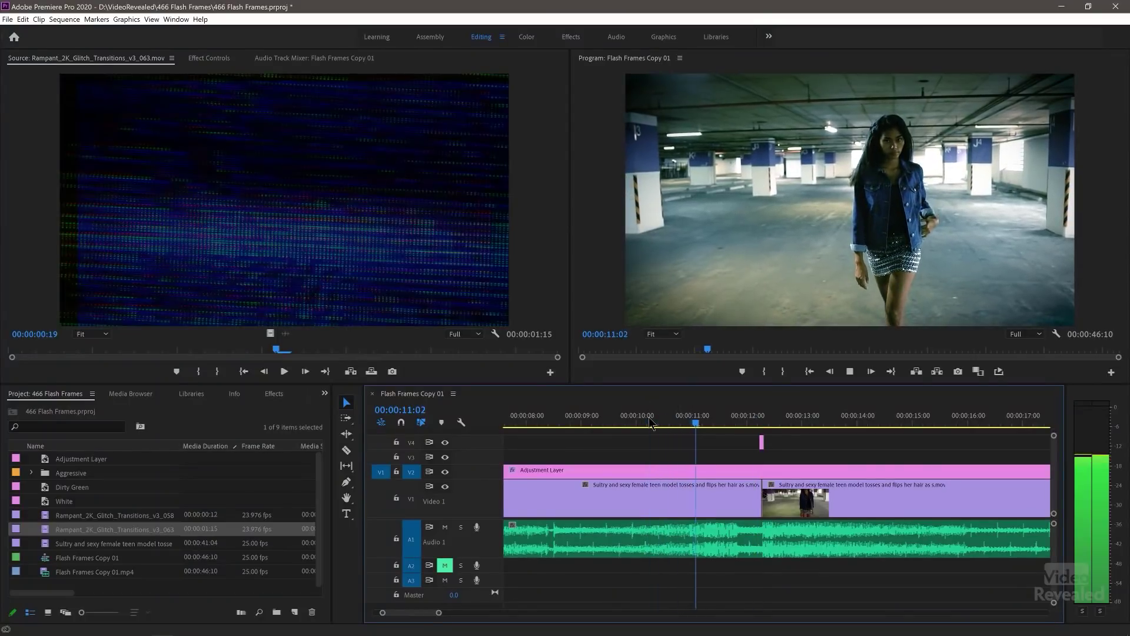
pyautogui.press('space')
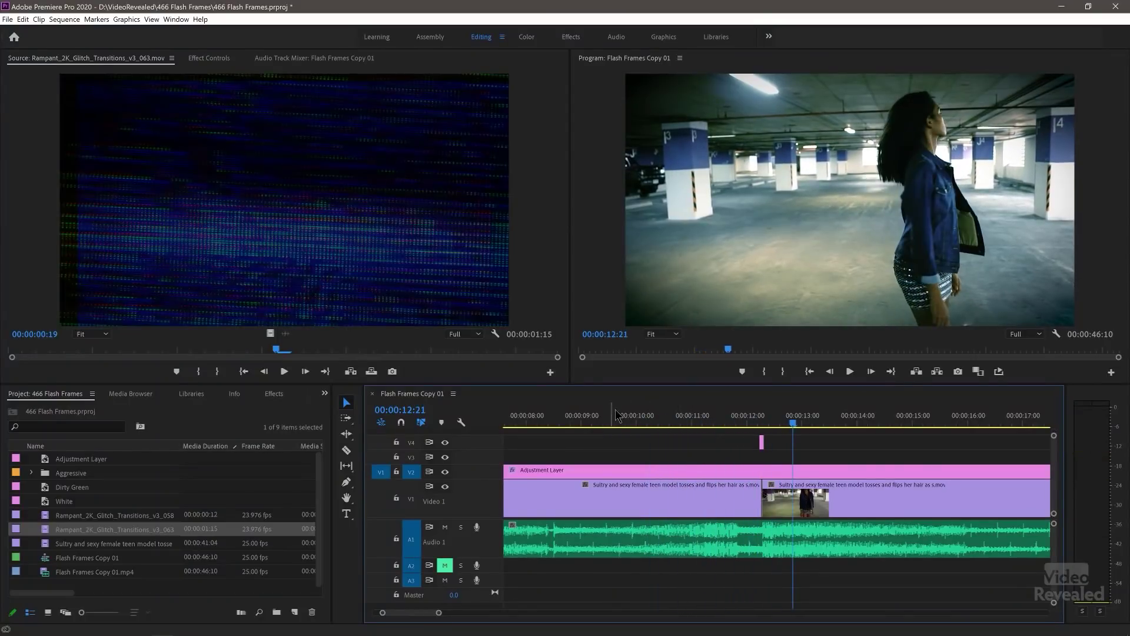
pyautogui.press('space')
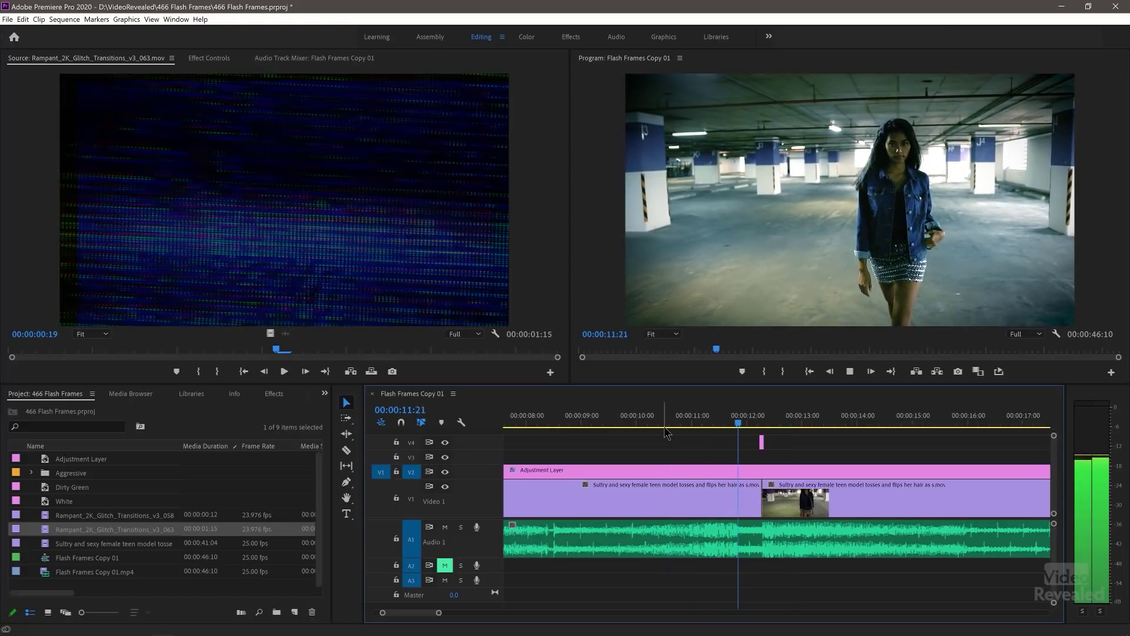
pyautogui.press('space')
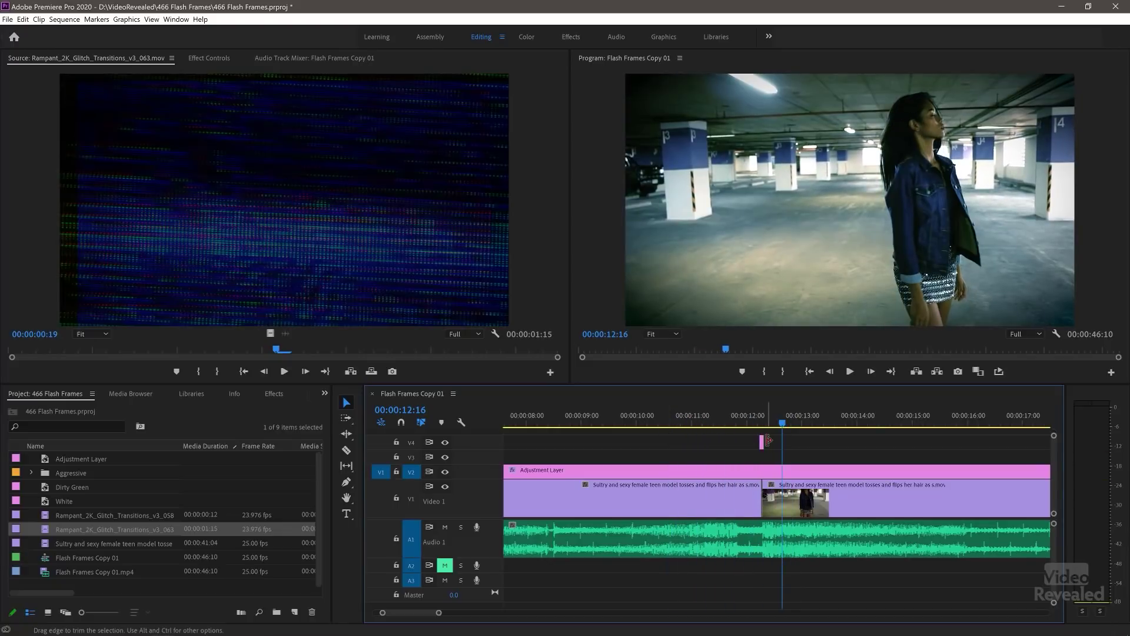
# Extend the White clip on V4 and play back the longer flash
pyautogui.moveTo(767, 441); pyautogui.dragTo(778, 441)
pyautogui.click(657, 420)
pyautogui.press('space')
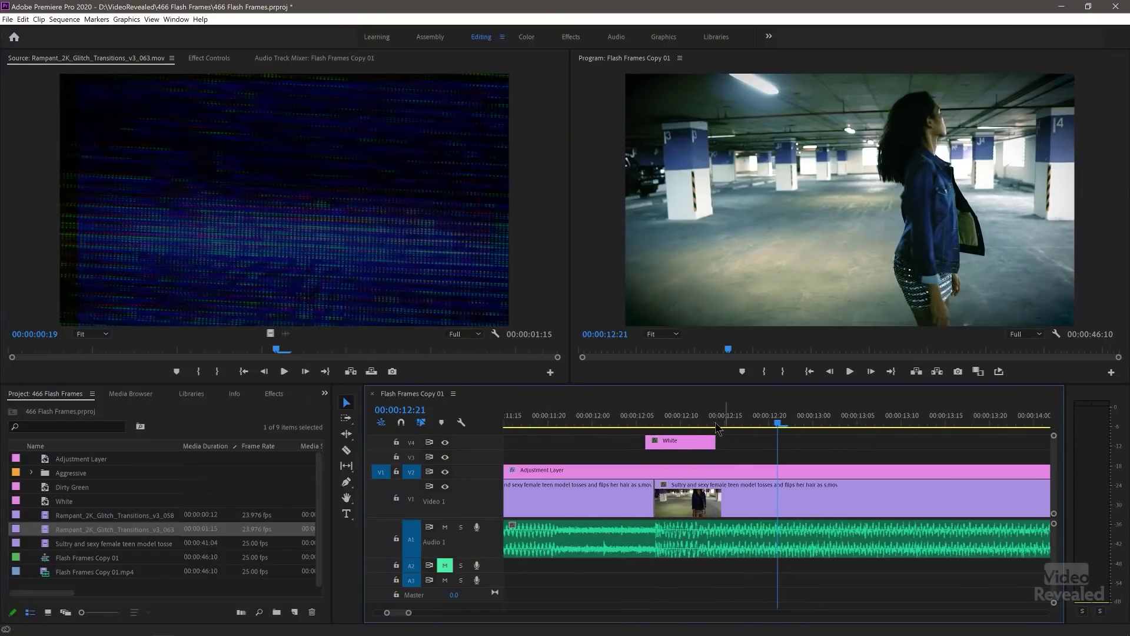
pyautogui.press('=')
# Trim the White clip on V4 down to about two frames
pyautogui.scroll(4, 535, 419)
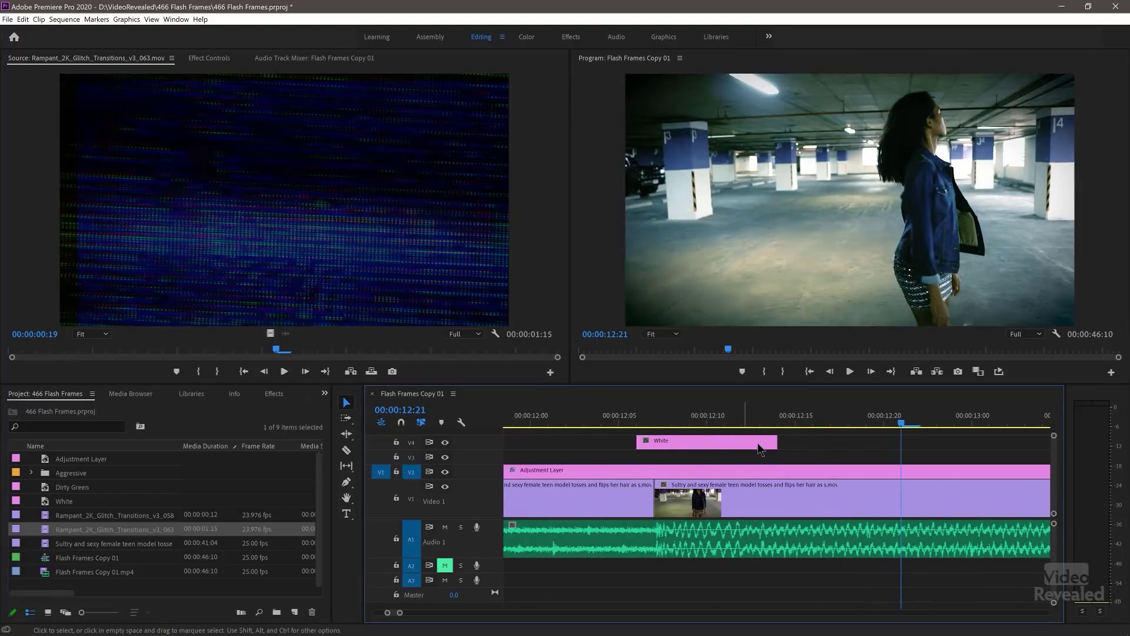
pyautogui.moveTo(777, 443); pyautogui.dragTo(685, 442)
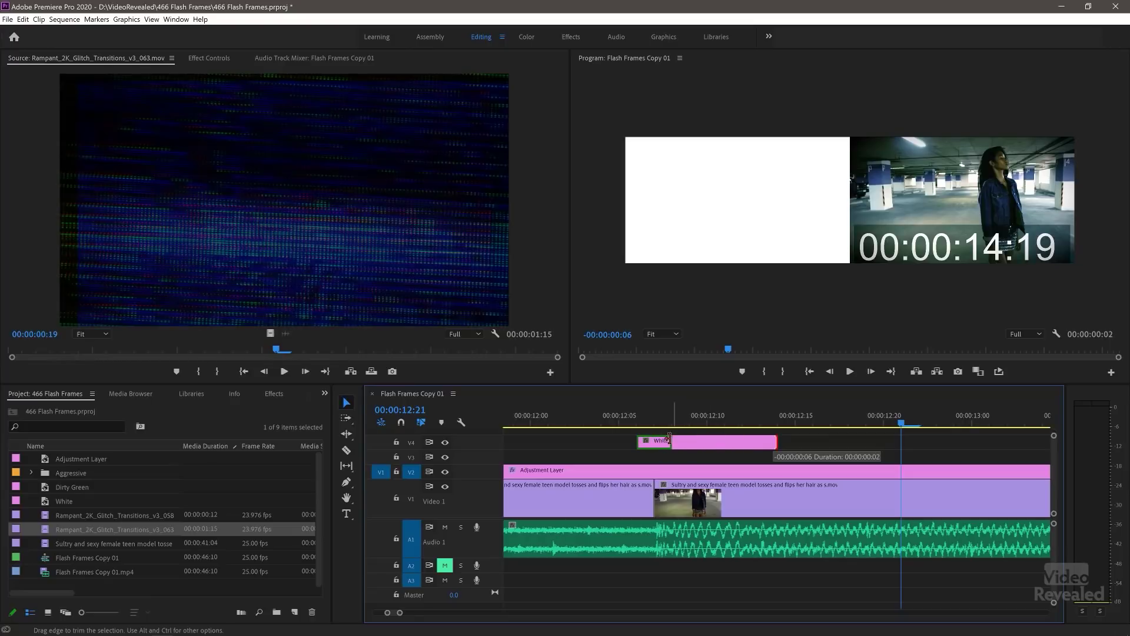
pyautogui.moveTo(670, 439); pyautogui.dragTo(671, 441)
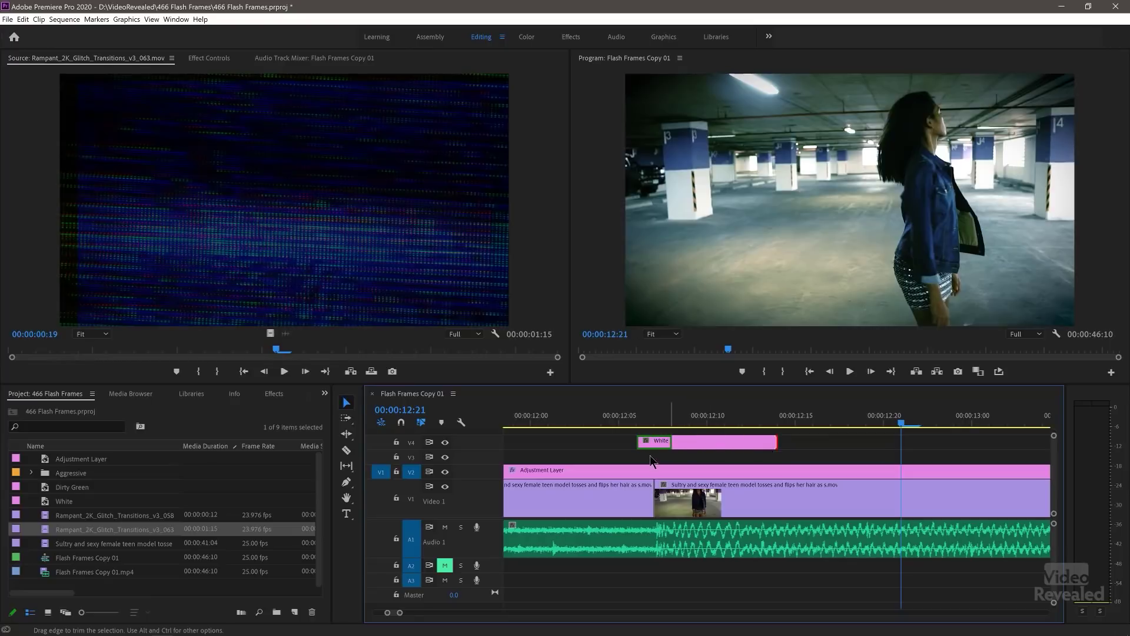
pyautogui.click(654, 424)
pyautogui.moveTo(671, 443); pyautogui.dragTo(652, 447)
# Zoom the timeline back out and play the shortened flash from about 10 seconds
pyautogui.press('-')
pyautogui.press('-')
pyautogui.press('-')
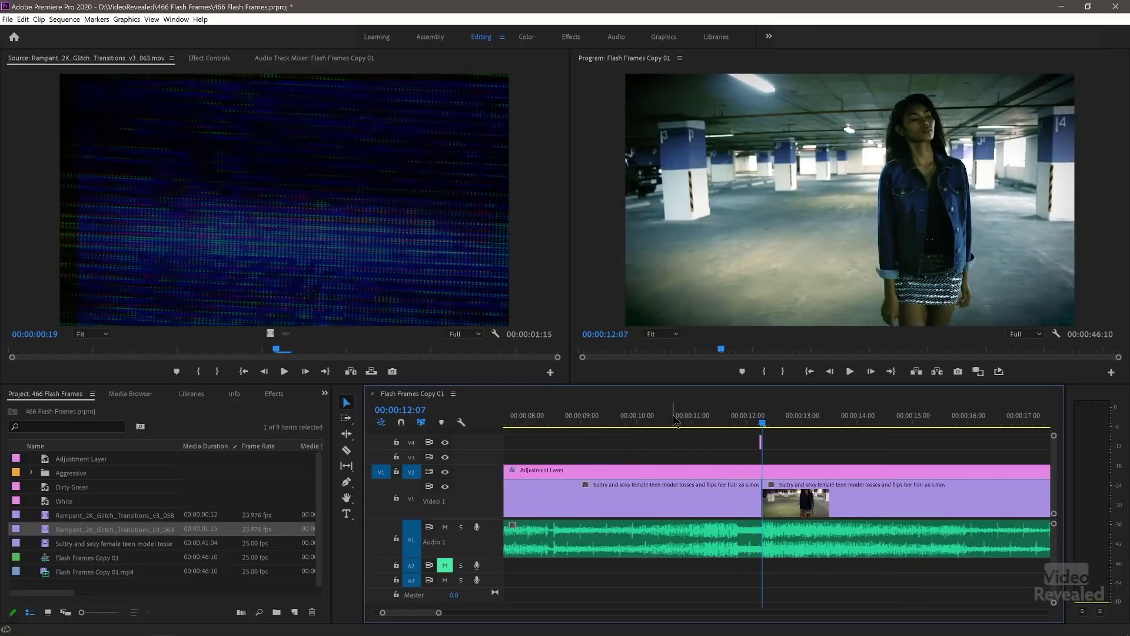
pyautogui.hotkey('shift', 'k')
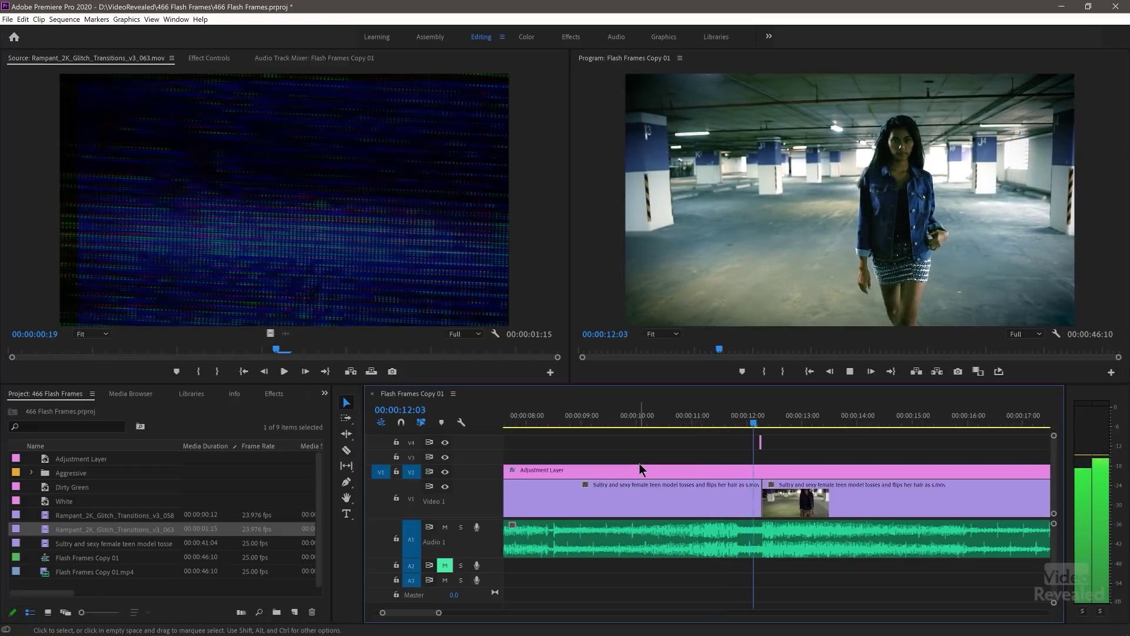
pyautogui.click(661, 418)
pyautogui.press('space')
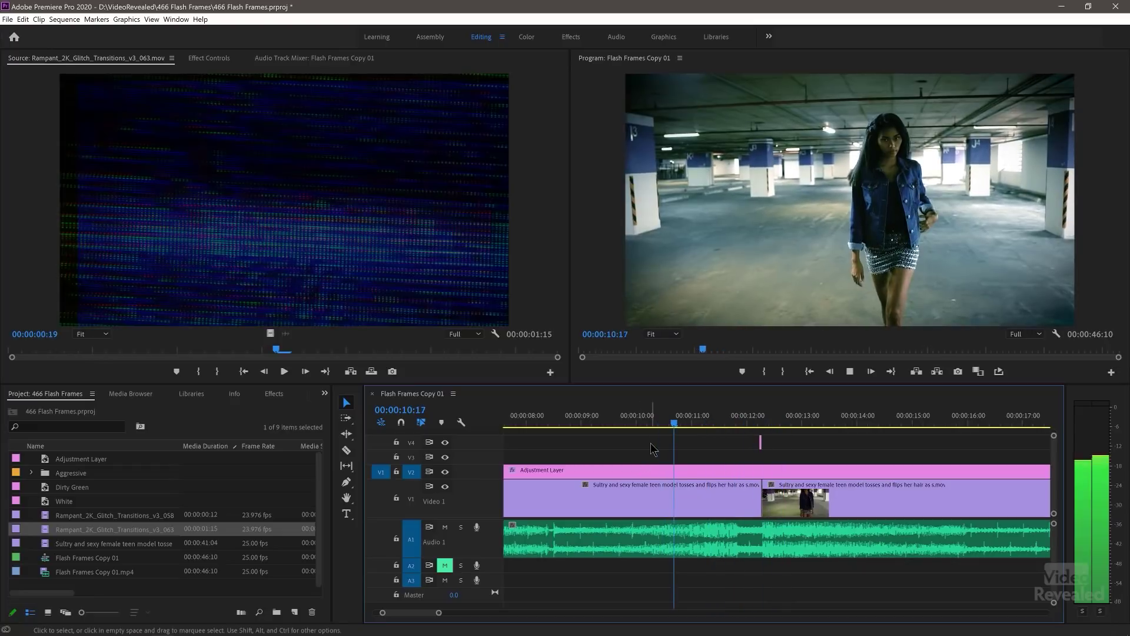
pyautogui.press('space')
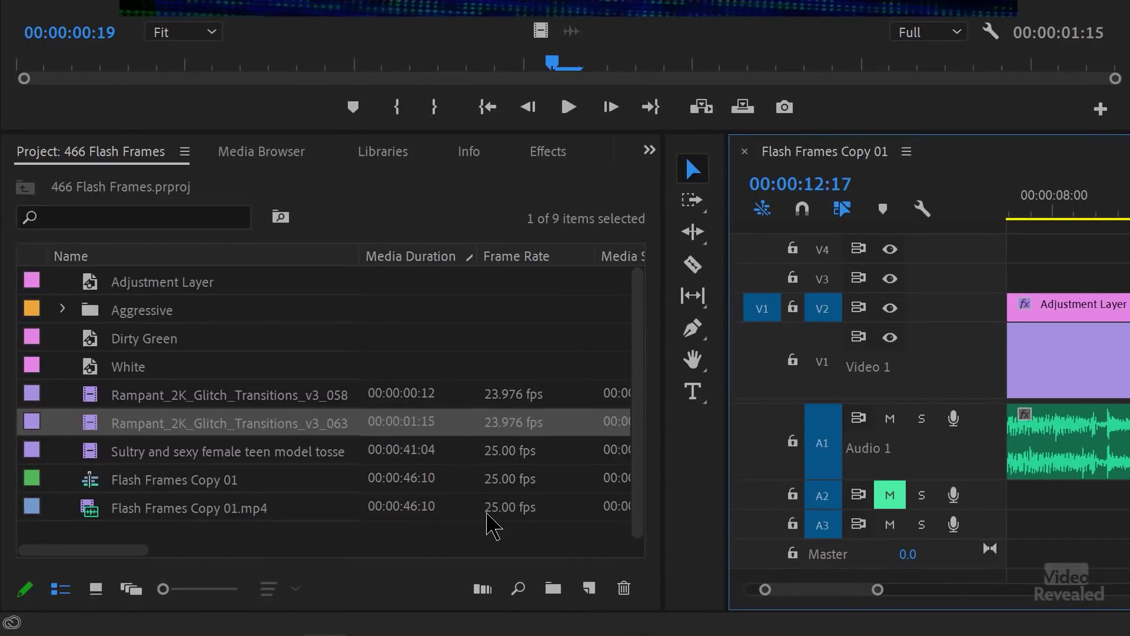
pyautogui.click(588, 589)
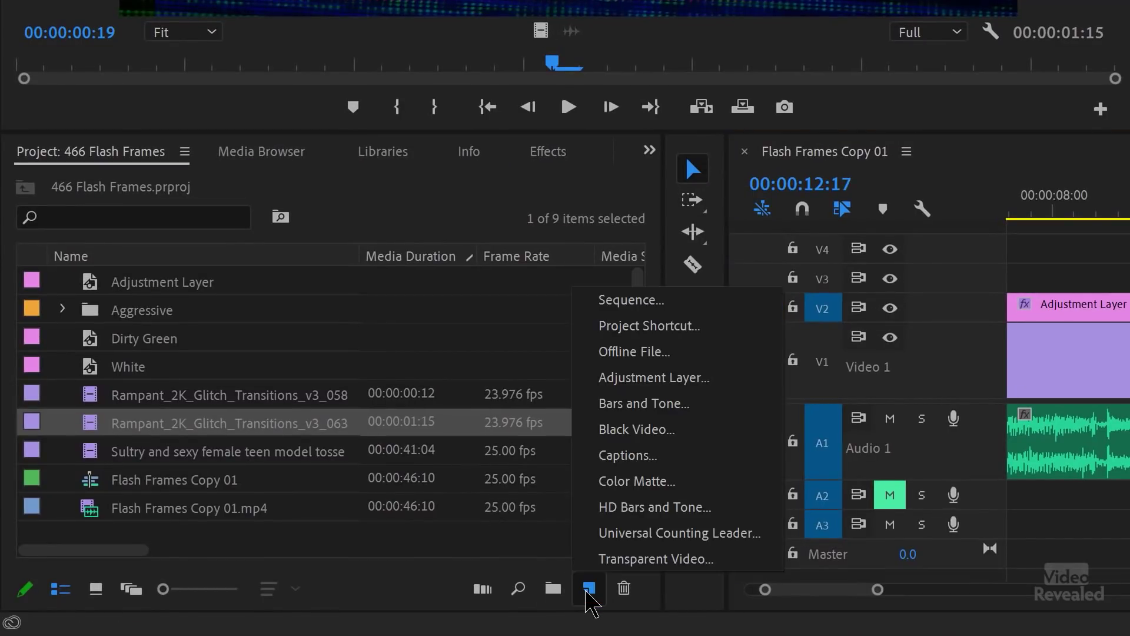
pyautogui.click(667, 490)
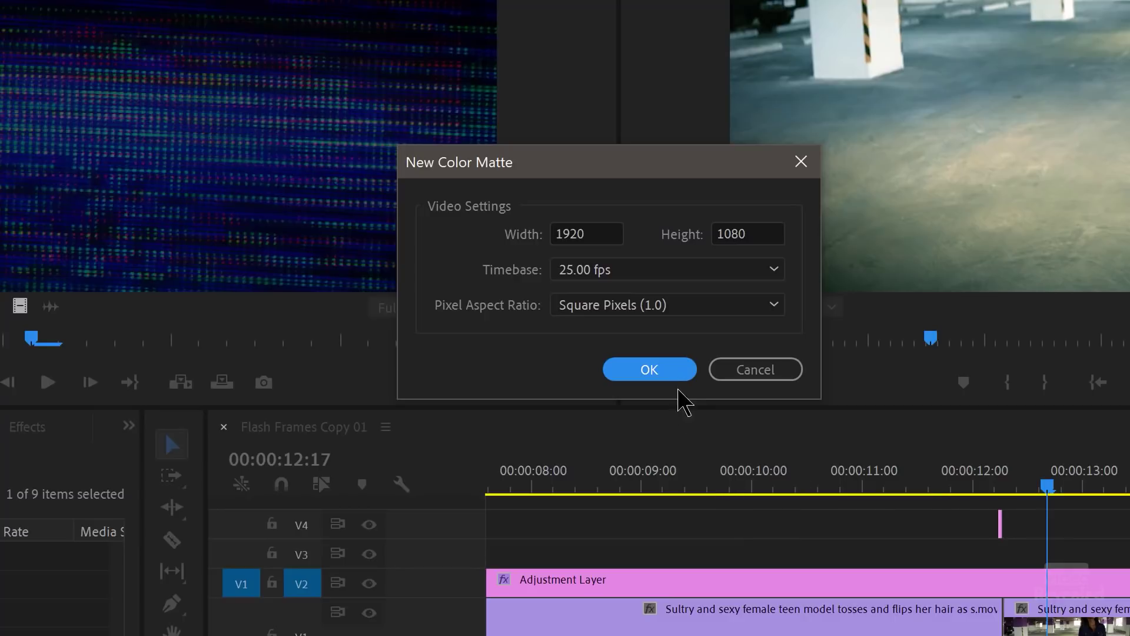
pyautogui.click(671, 372)
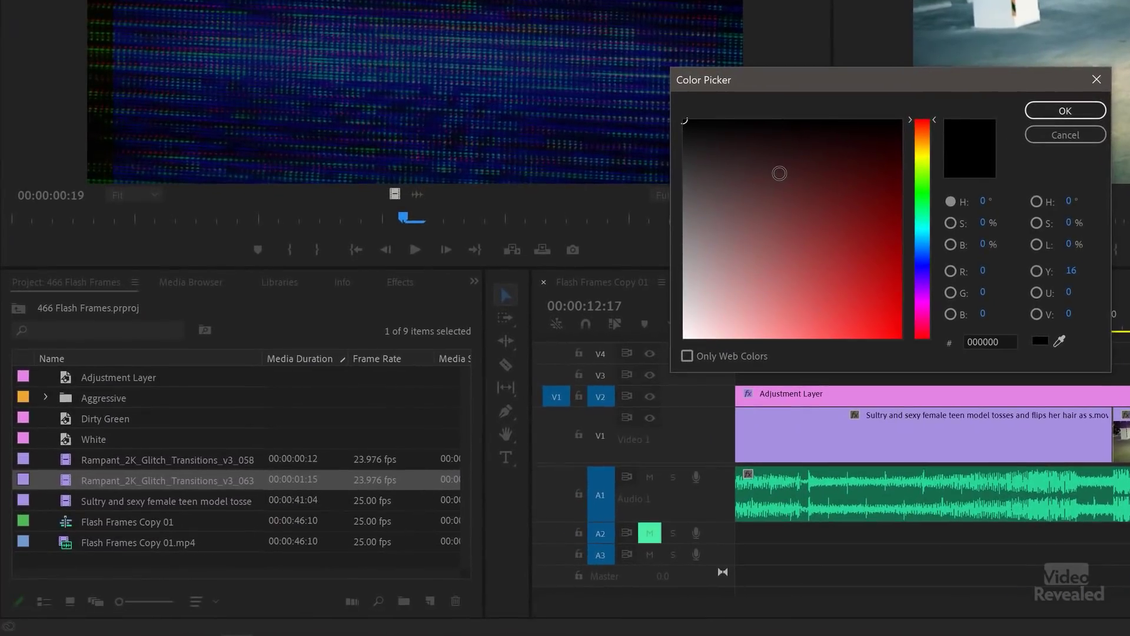
pyautogui.click(556, 340)
pyautogui.click(829, 185)
pyautogui.click(685, 336)
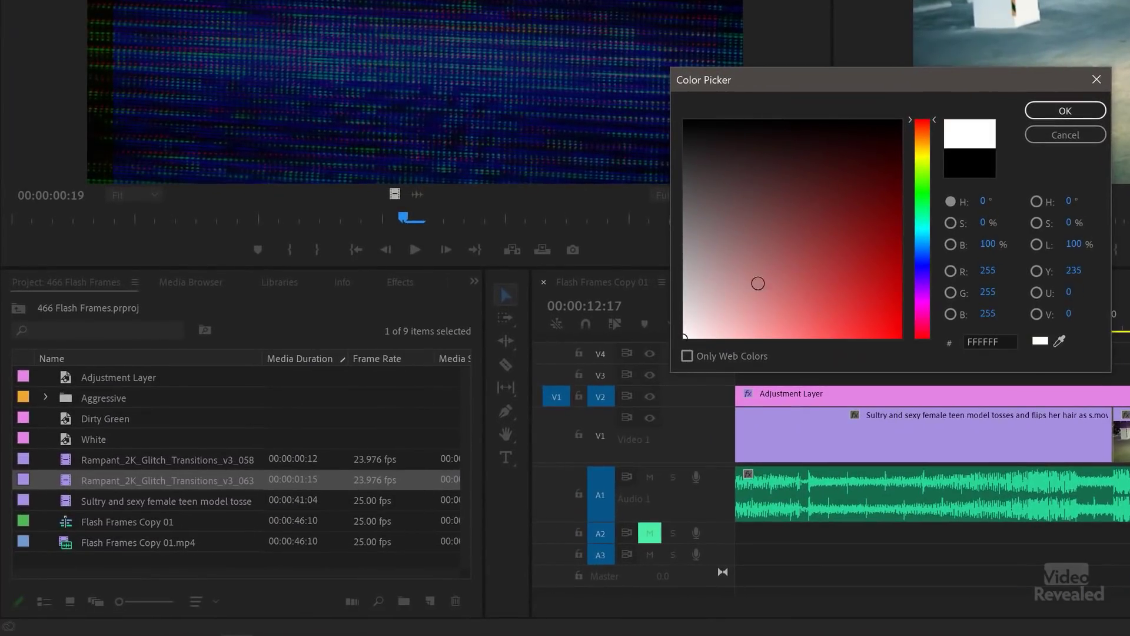
pyautogui.click(1077, 111)
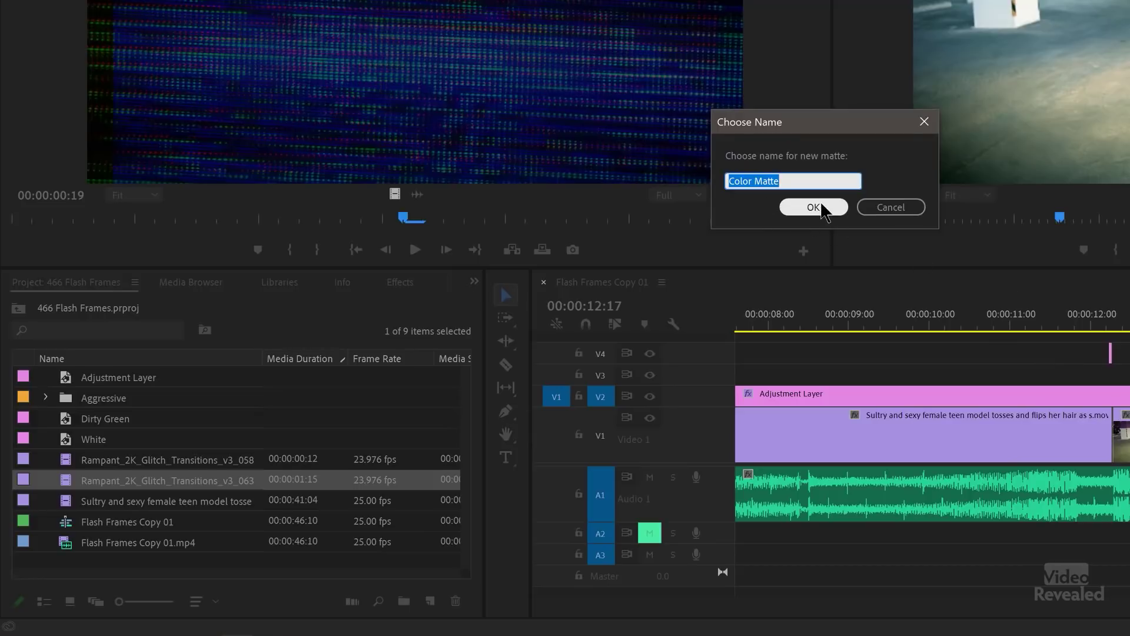
pyautogui.click(890, 208)
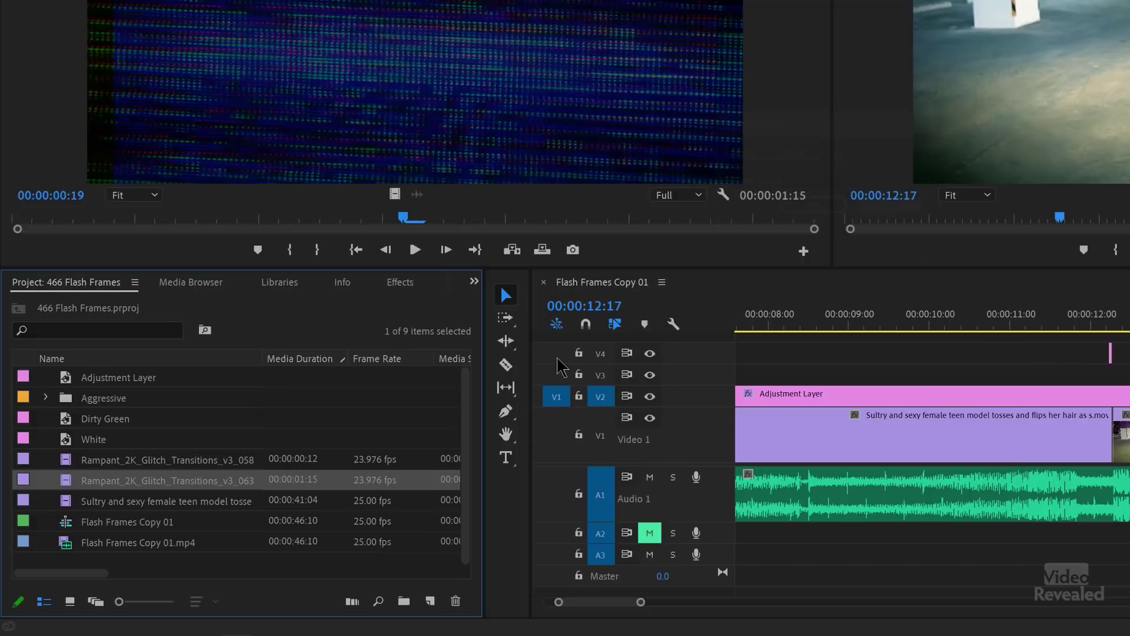
pyautogui.click(95, 439)
pyautogui.doubleClick(74, 442)
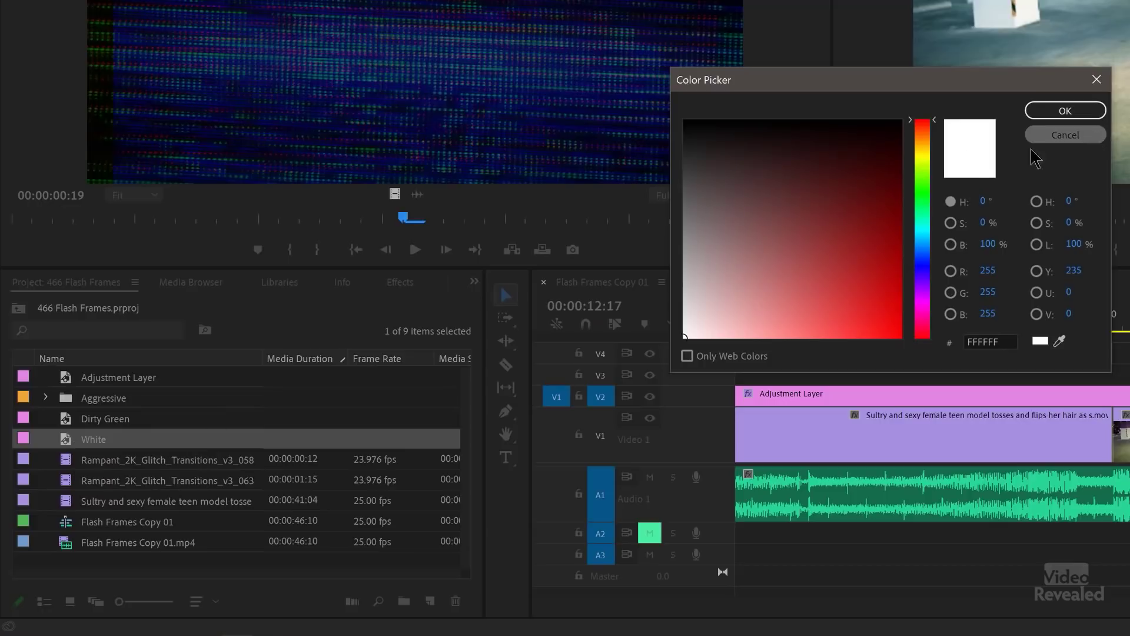
pyautogui.click(1054, 135)
pyautogui.doubleClick(67, 420)
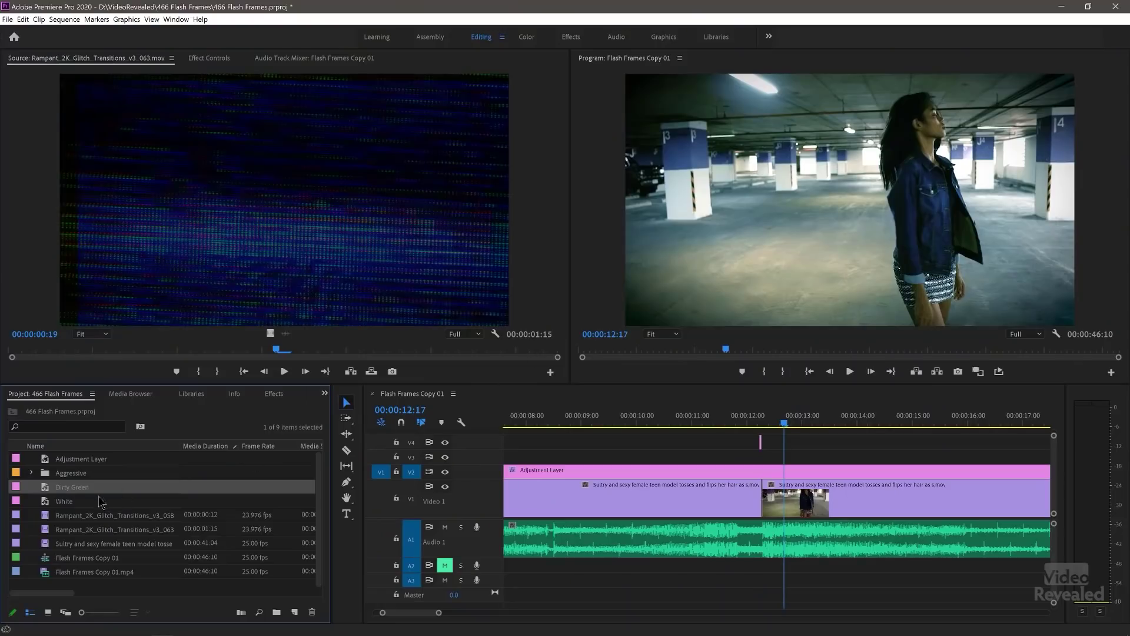
# Place a new White clip on V4 at 12:17 and shorten it to a few frames
pyautogui.moveTo(45, 501); pyautogui.dragTo(441, 443)
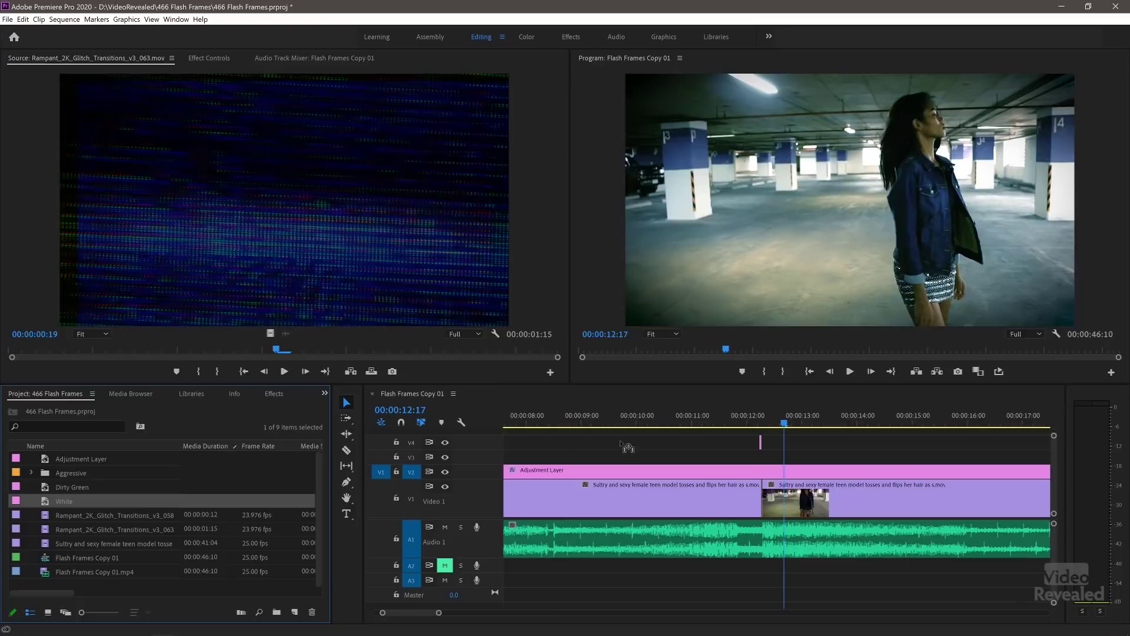
pyautogui.moveTo(628, 447); pyautogui.dragTo(795, 449)
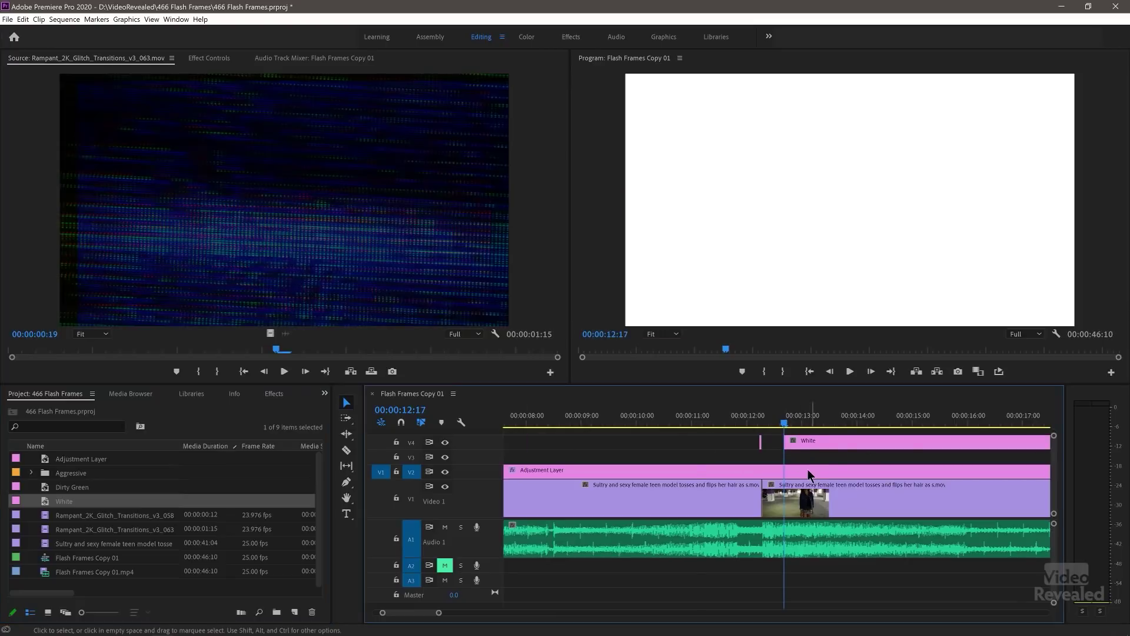
pyautogui.scroll(-3, 808, 469)
pyautogui.moveTo(718, 451); pyautogui.dragTo(599, 441)
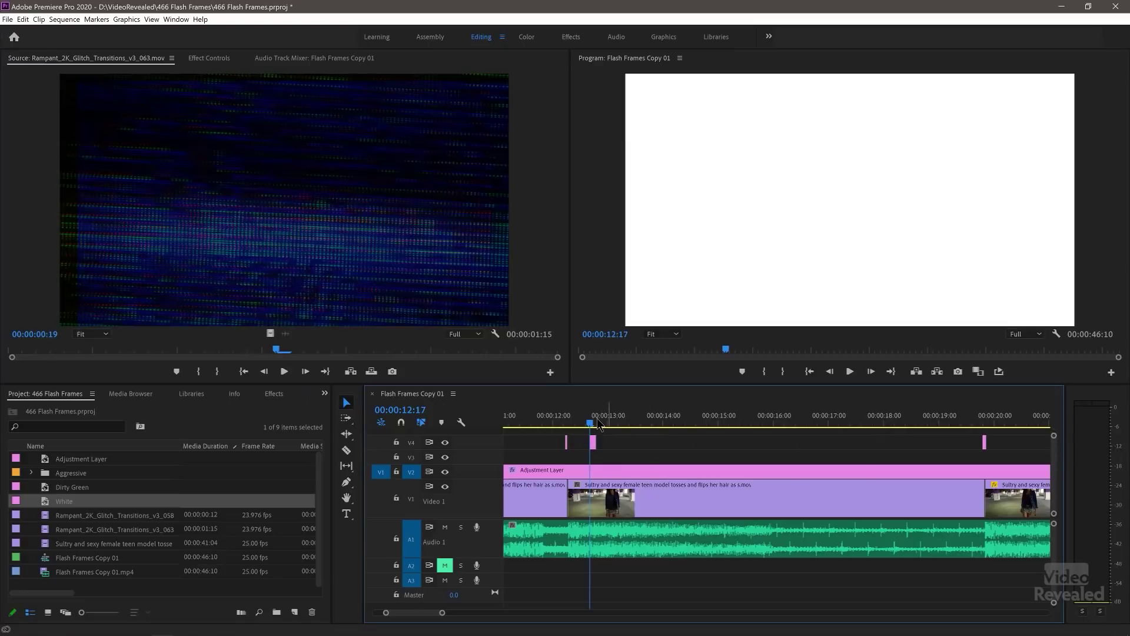
# Play and scrub back over the new flash to the first flash at 12:06
pyautogui.press('space')
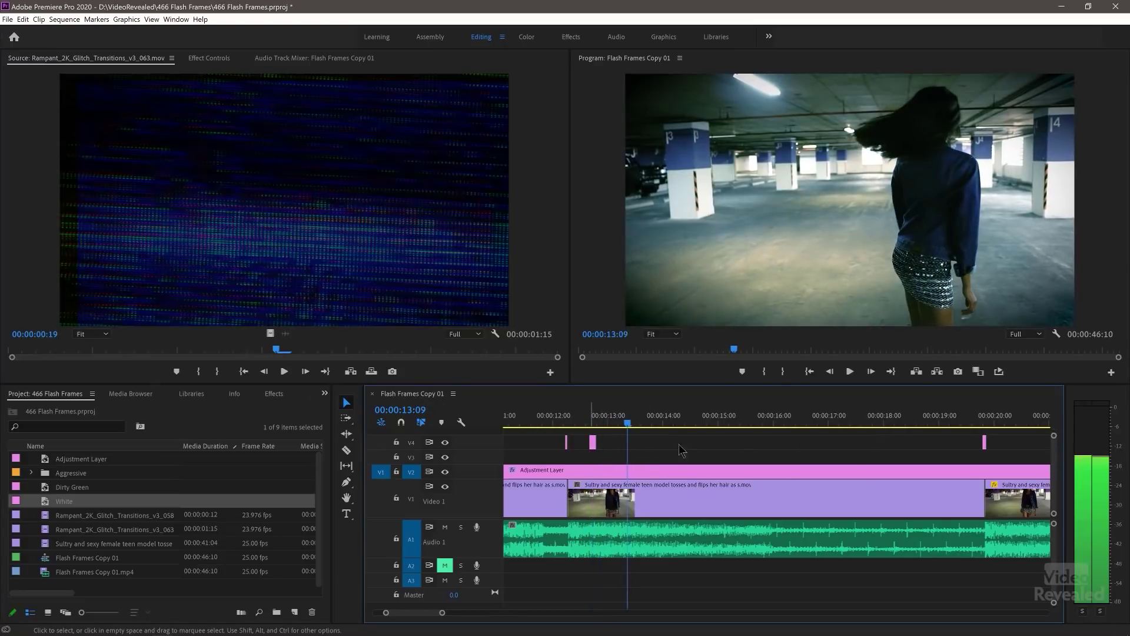
pyautogui.moveTo(626, 428); pyautogui.dragTo(596, 419)
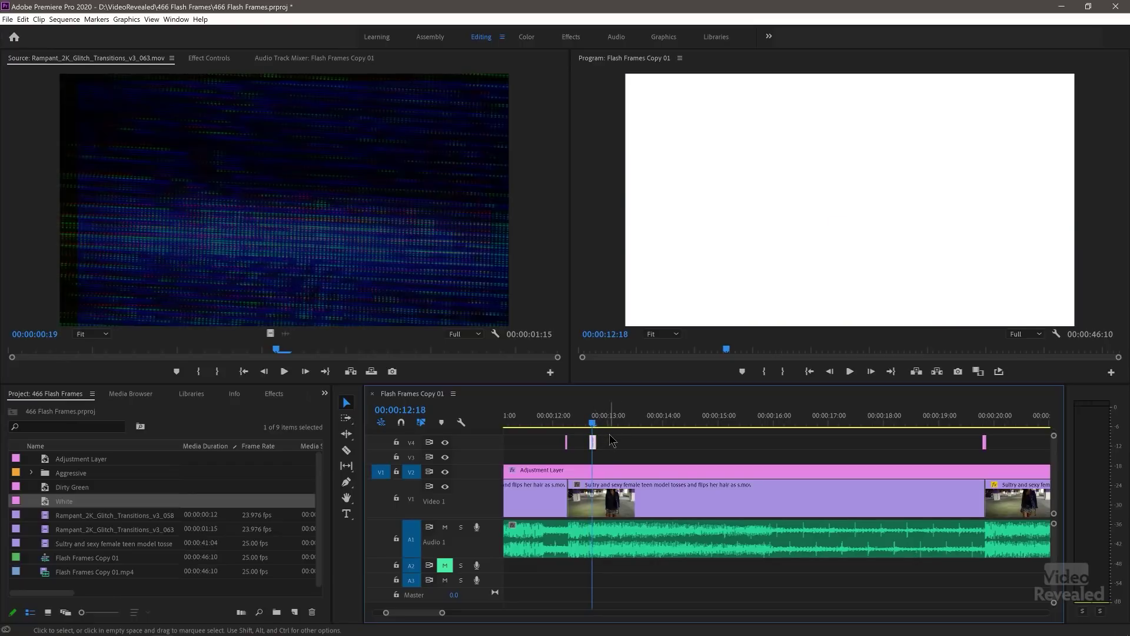
pyautogui.moveTo(583, 420); pyautogui.dragTo(570, 423)
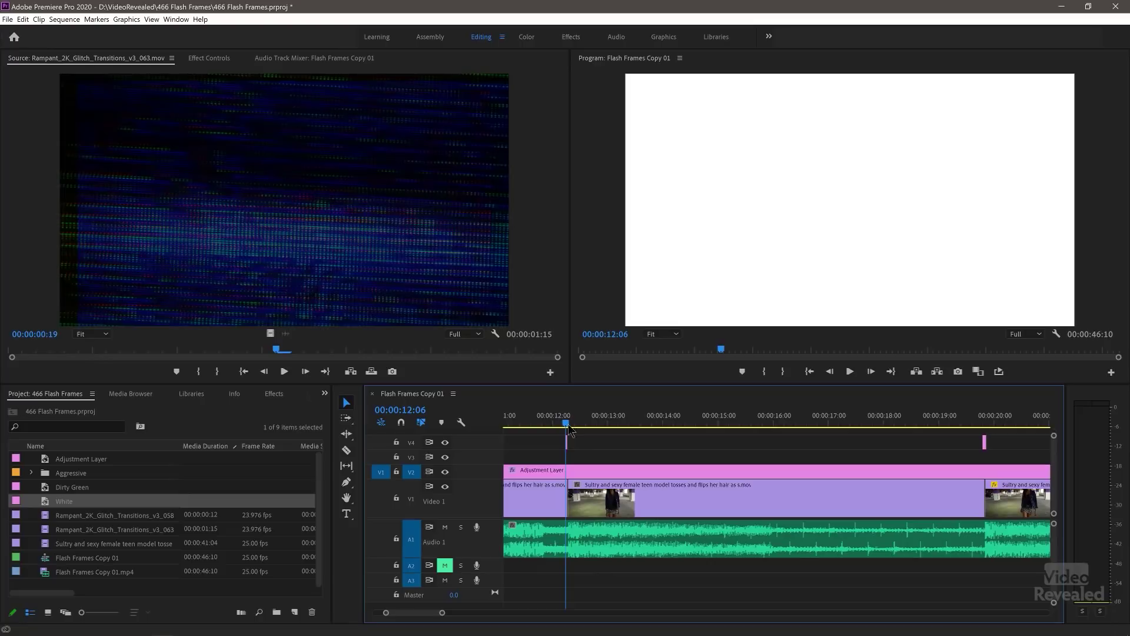
# Fade the White clip's opacity down low in Effect Controls and preview the flash
pyautogui.click(209, 59)
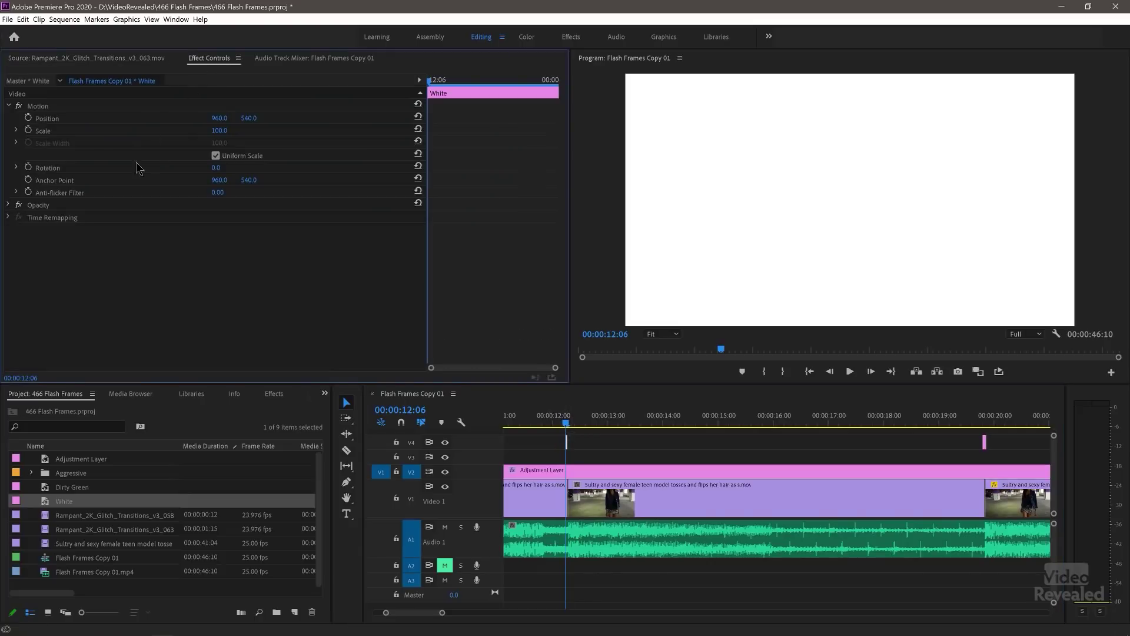
pyautogui.click(8, 205)
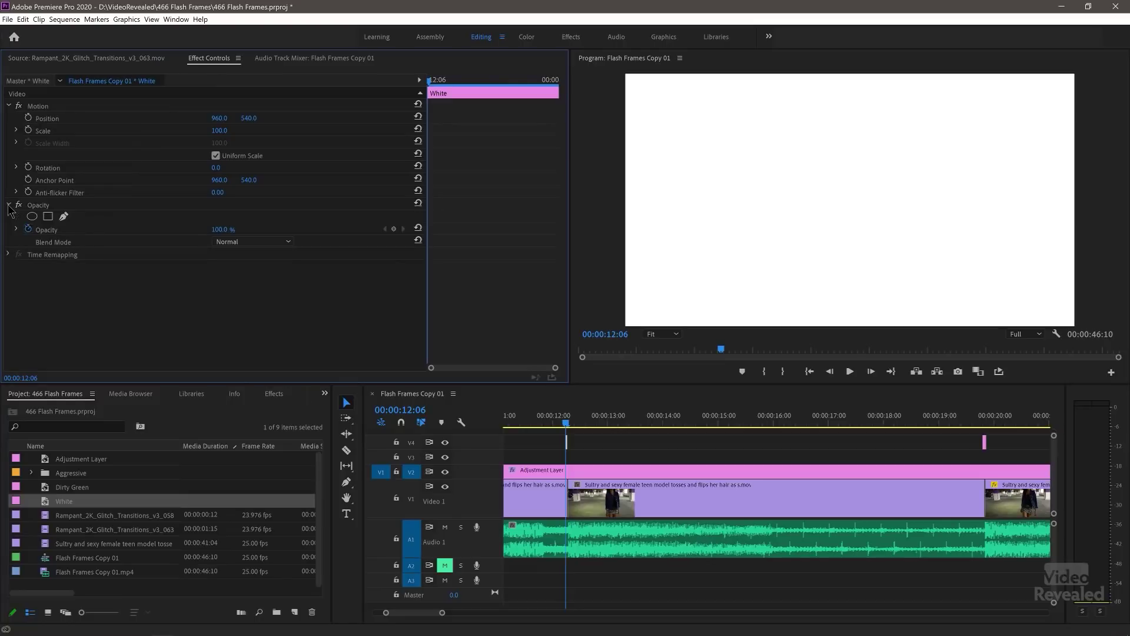
pyautogui.moveTo(227, 233); pyautogui.dragTo(182, 233)
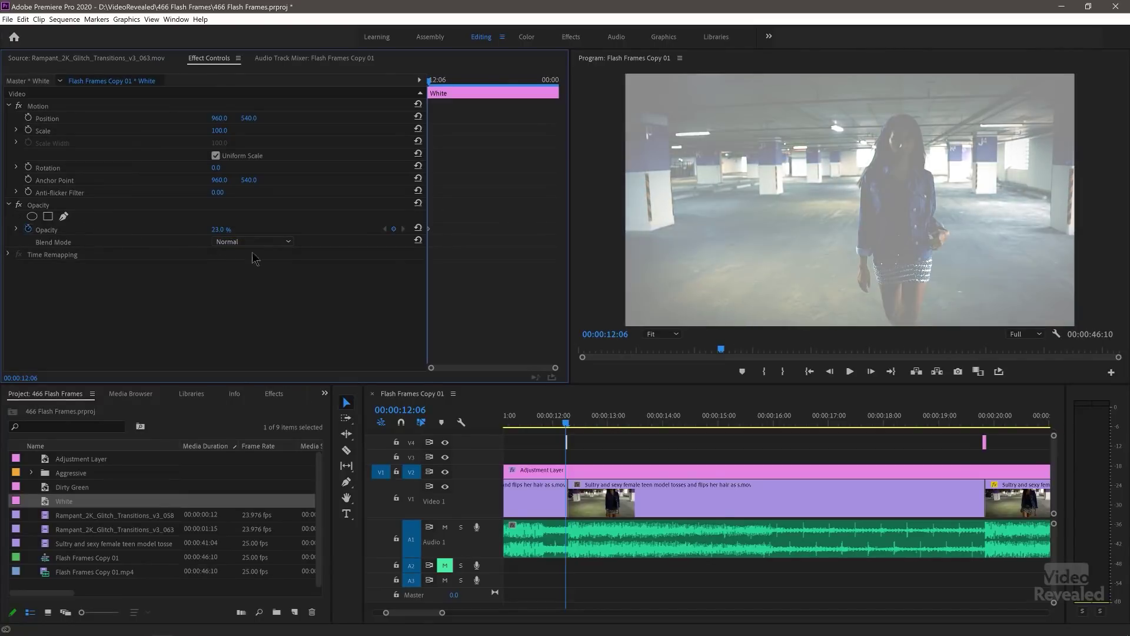
pyautogui.press('space')
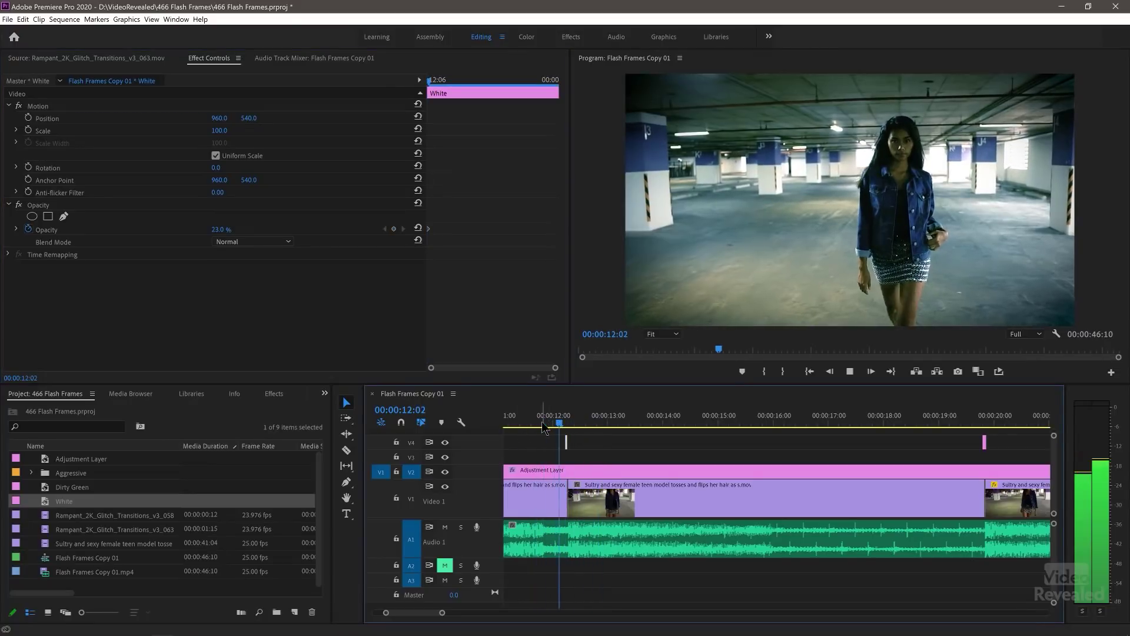
pyautogui.click(561, 421)
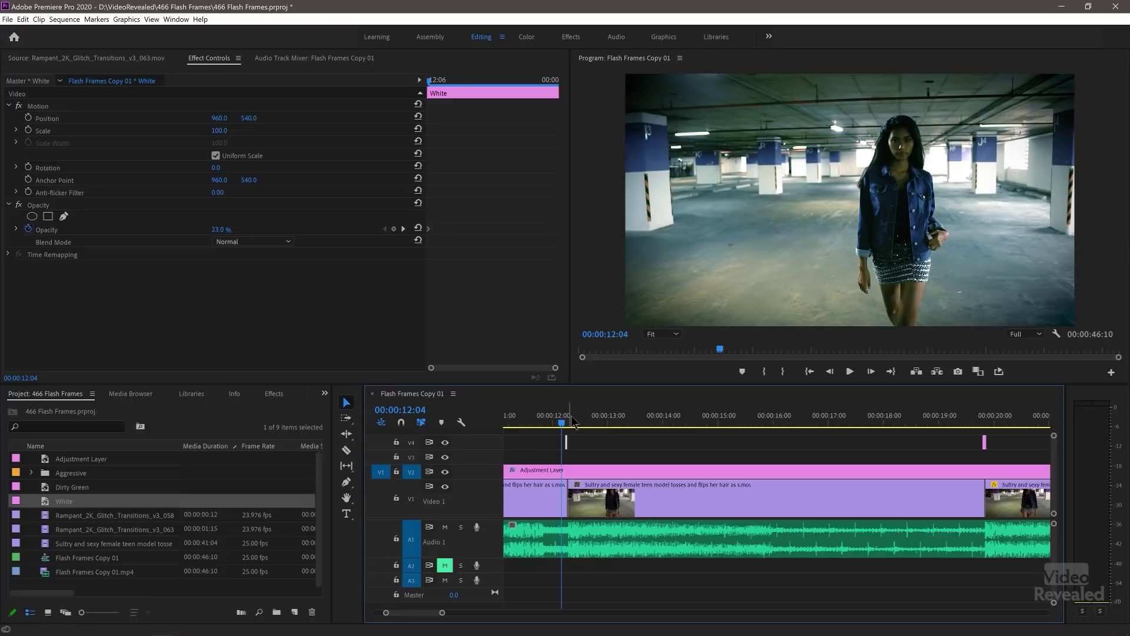
# Raise the flash opacity at the zoomed-in frame and replay up to 12:06
pyautogui.press('=')
pyautogui.press('=')
pyautogui.press('=')
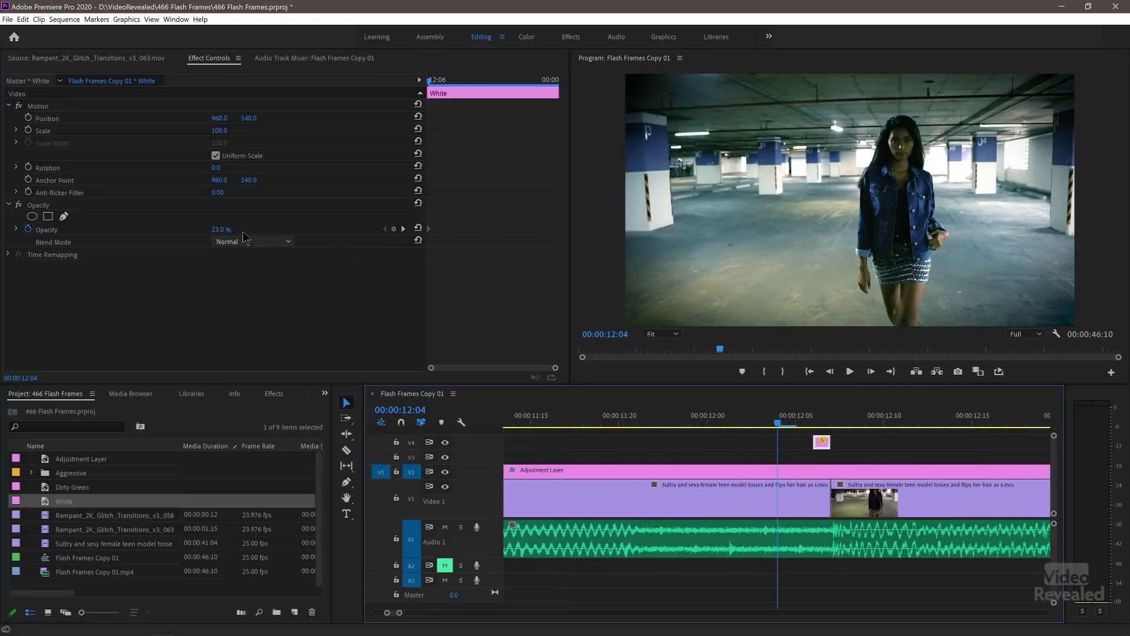
pyautogui.moveTo(221, 229); pyautogui.dragTo(250, 229)
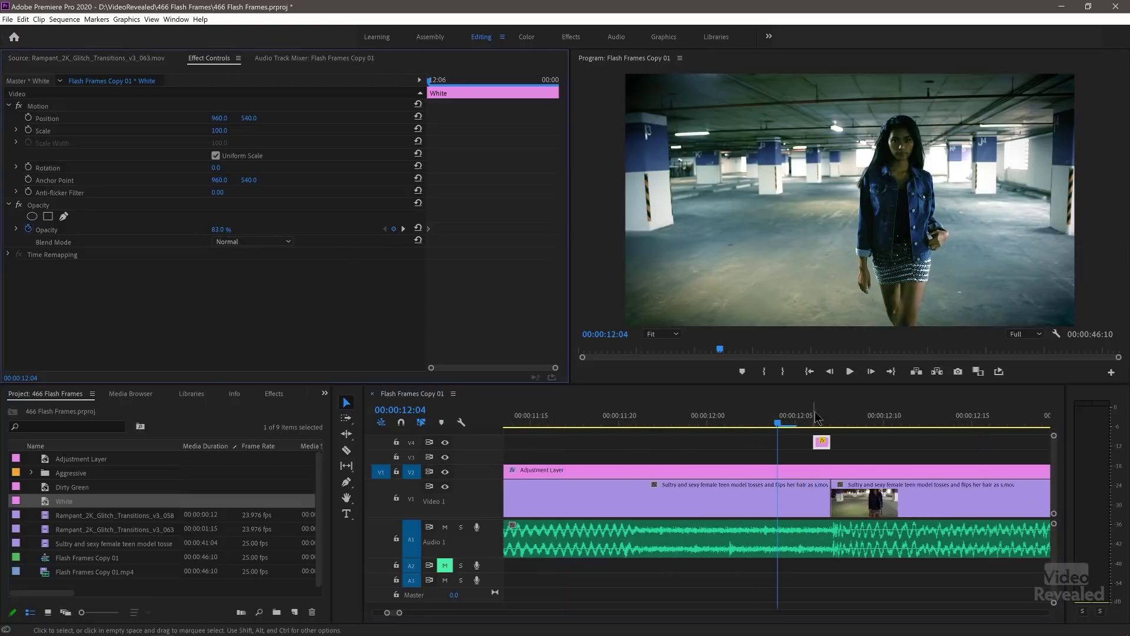
pyautogui.moveTo(818, 416); pyautogui.dragTo(719, 418)
pyautogui.press('space')
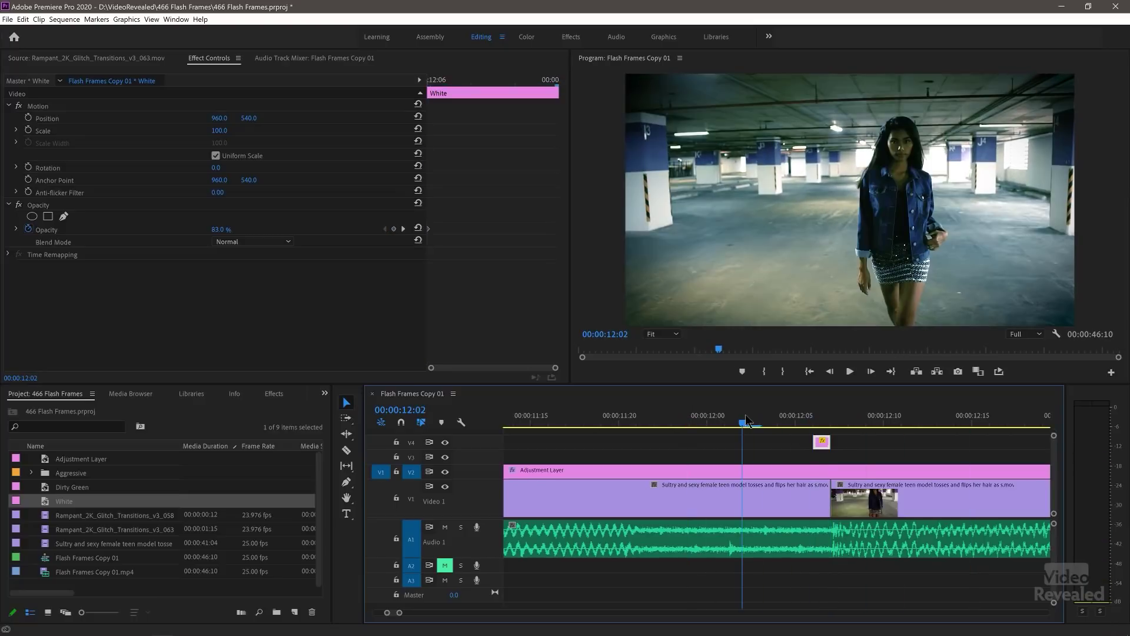
pyautogui.press('space')
pyautogui.click(821, 415)
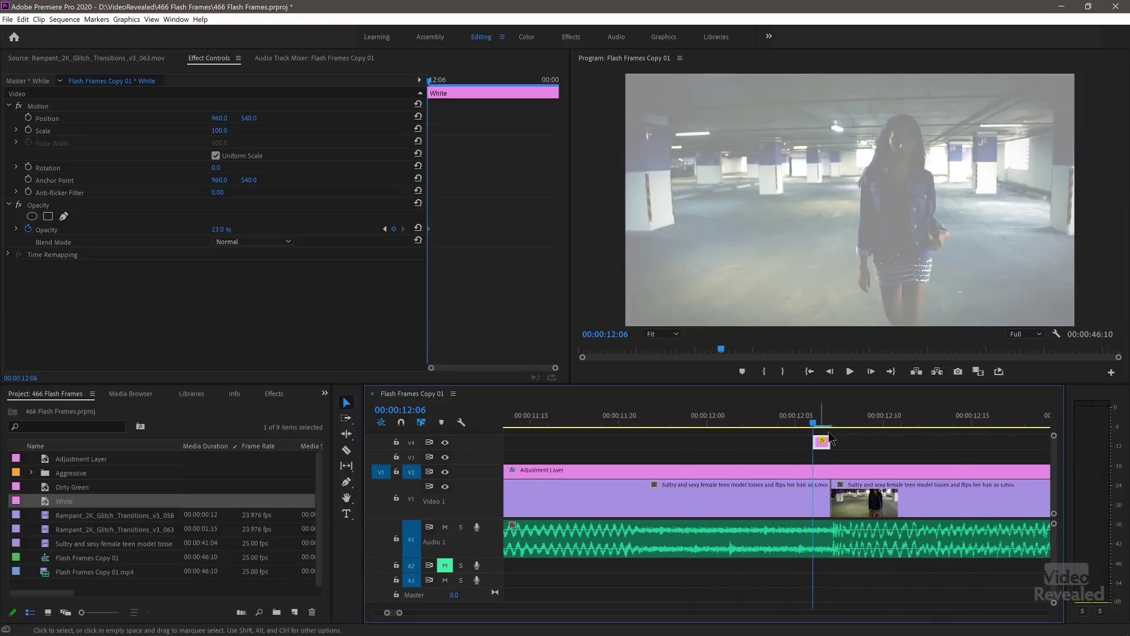
# Lengthen the White clip slightly, set opacity to 100% and blend it with Multiply
pyautogui.moveTo(835, 440); pyautogui.dragTo(848, 440)
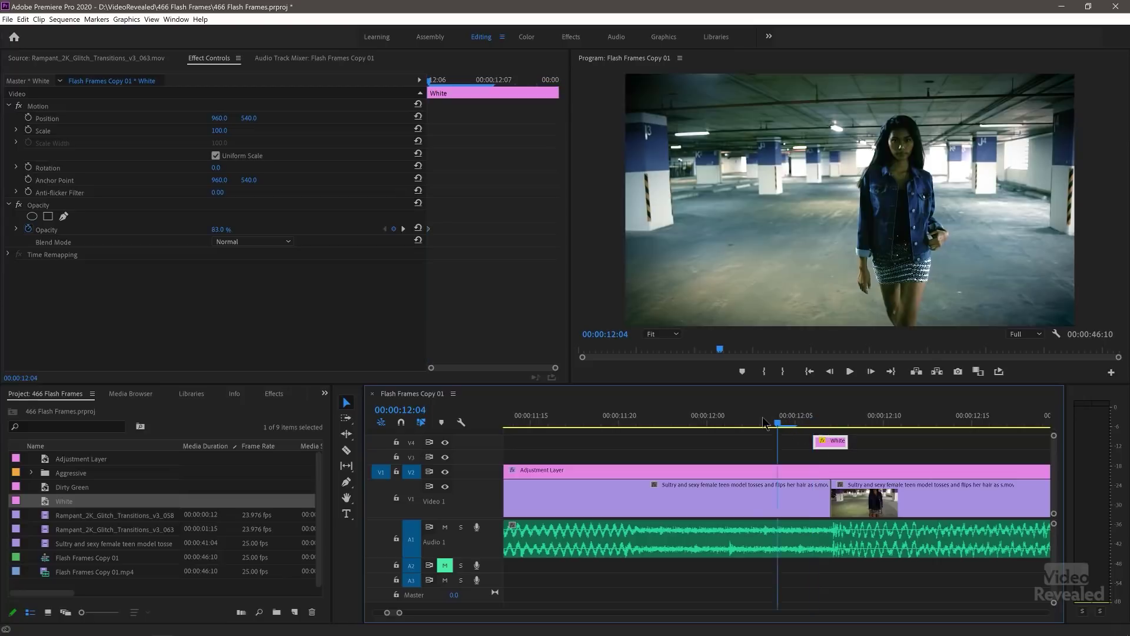
pyautogui.press('space')
pyautogui.press('space')
pyautogui.scroll(-5, 710, 440)
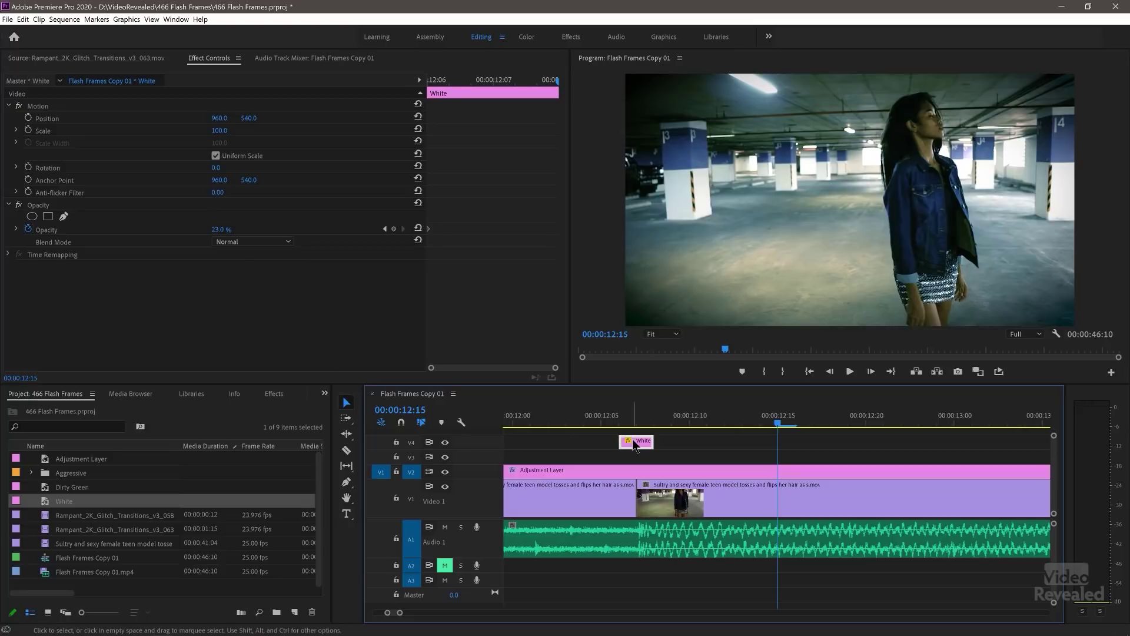
pyautogui.moveTo(213, 234); pyautogui.dragTo(253, 234)
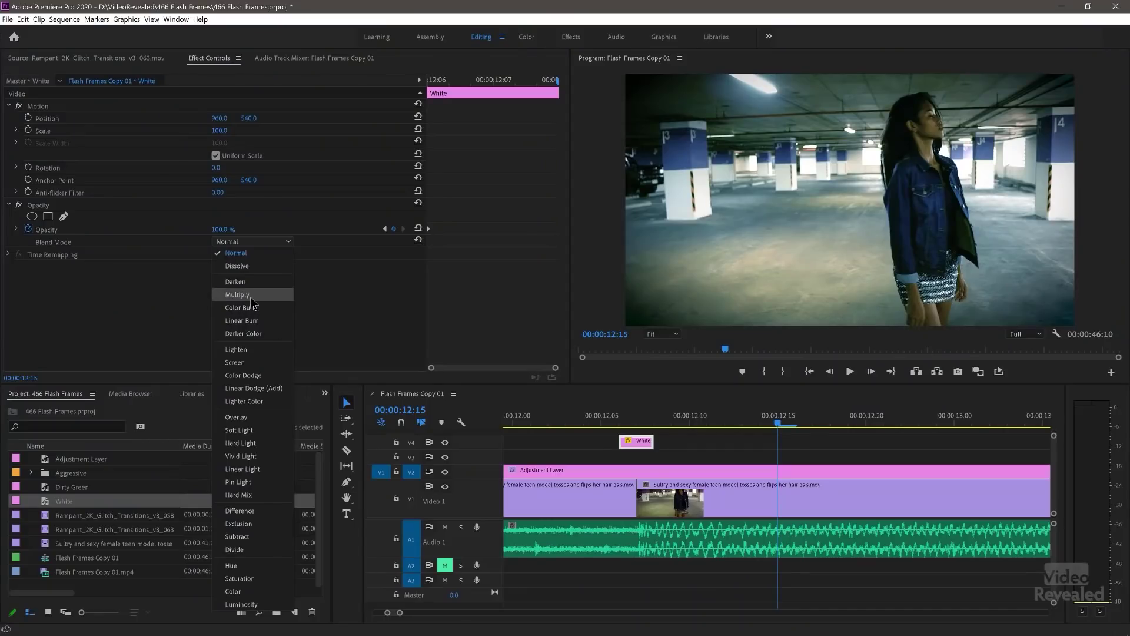
pyautogui.click(251, 295)
# Try the Screen and Overlay blend modes on the White flash at 12:07
pyautogui.click(630, 419)
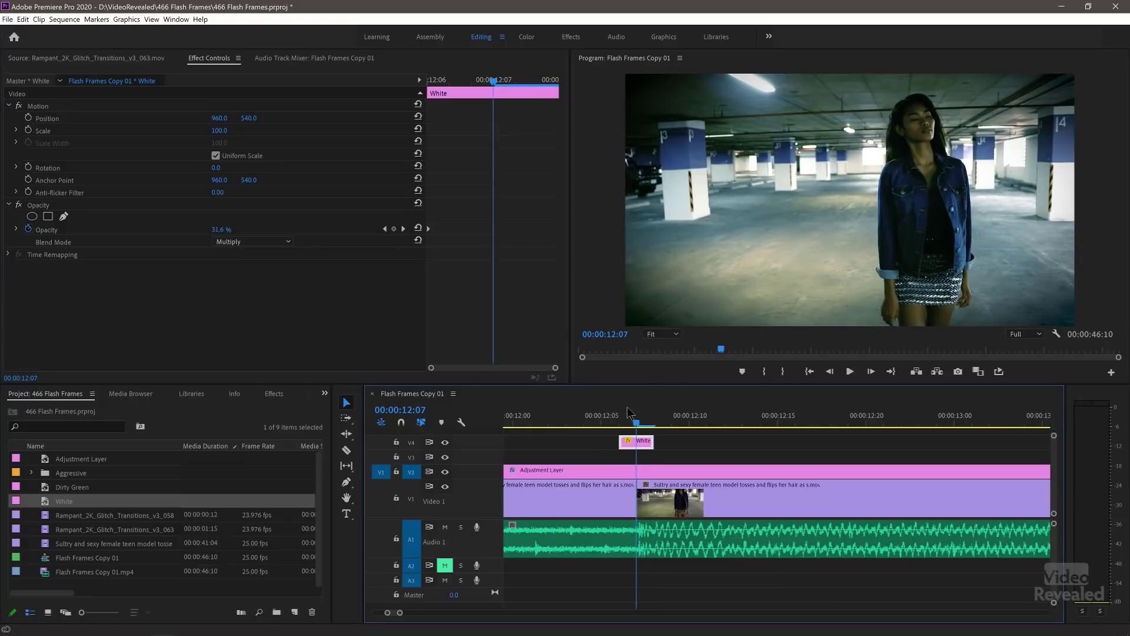
pyautogui.click(268, 245)
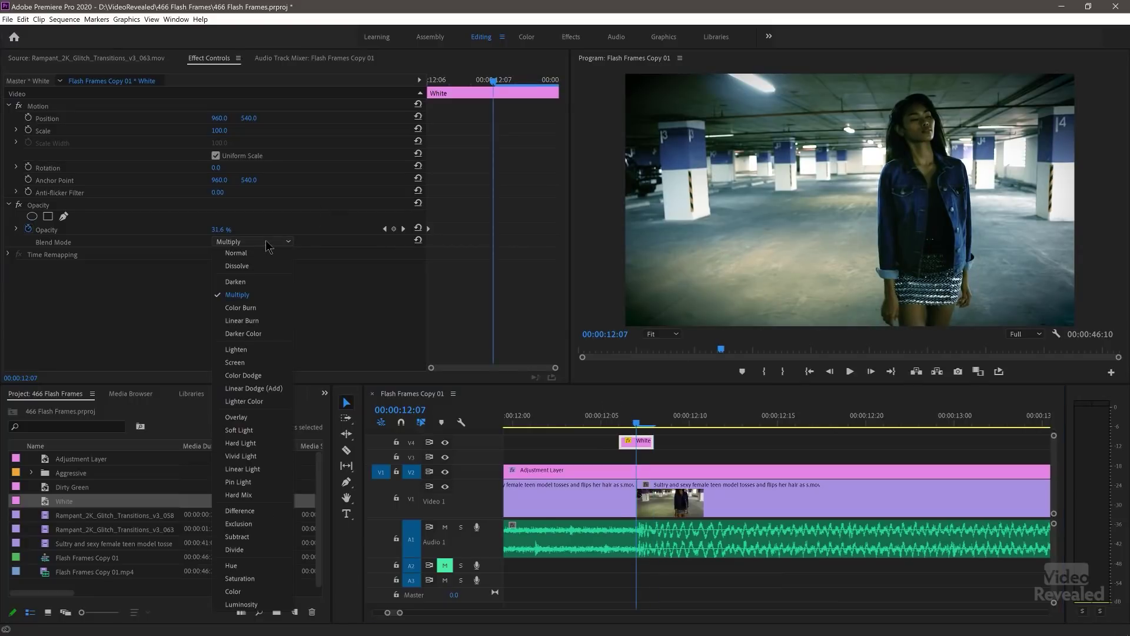
pyautogui.click(250, 363)
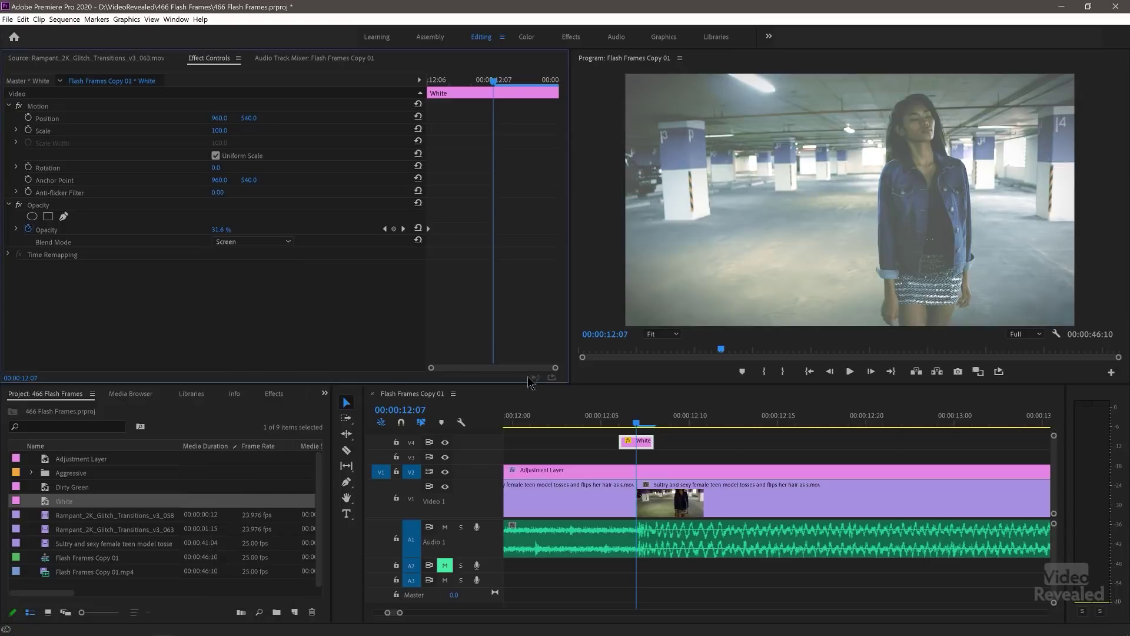
pyautogui.moveTo(637, 420)
pyautogui.mouseDown()
pyautogui.moveTo(588, 421)
pyautogui.moveTo(634, 429)
pyautogui.mouseUp()
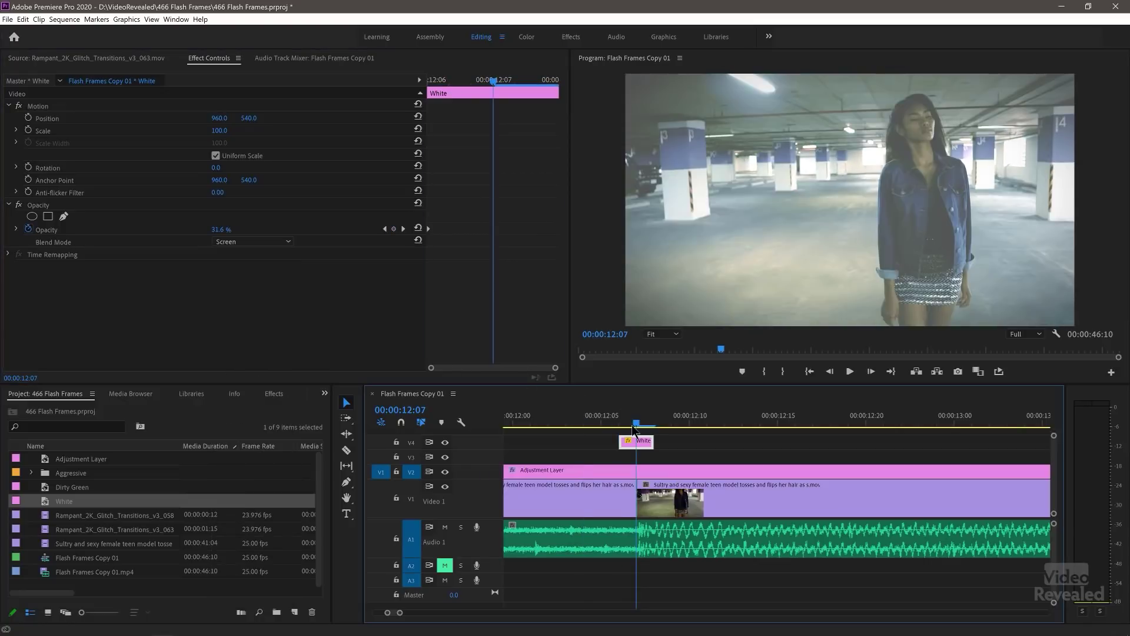
pyautogui.click(269, 245)
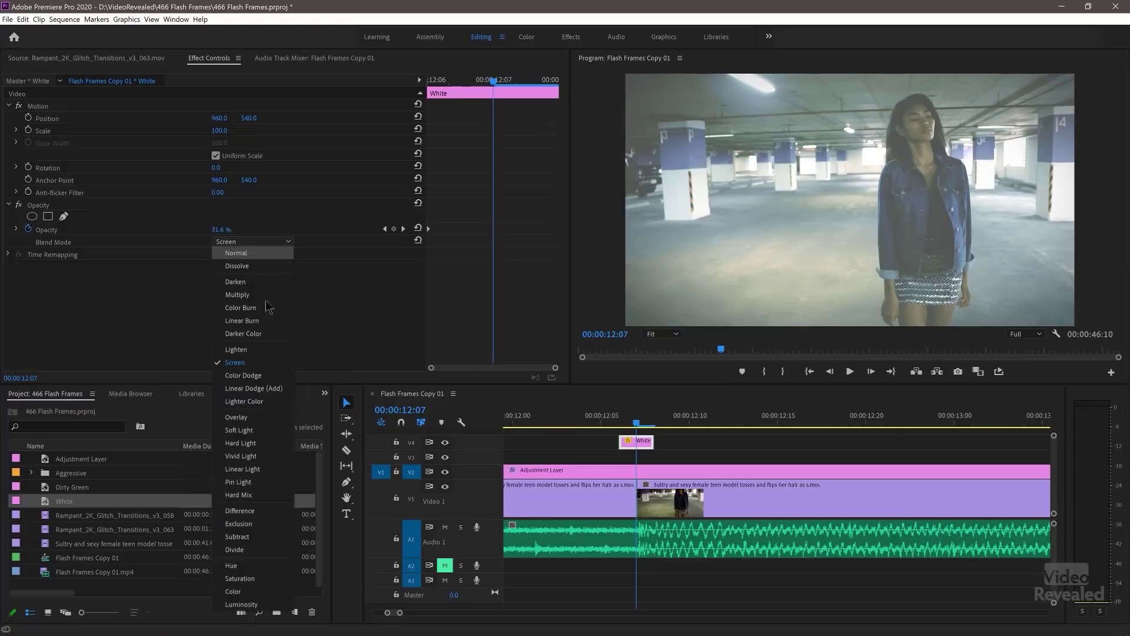
pyautogui.click(271, 418)
pyautogui.moveTo(603, 427); pyautogui.dragTo(636, 428)
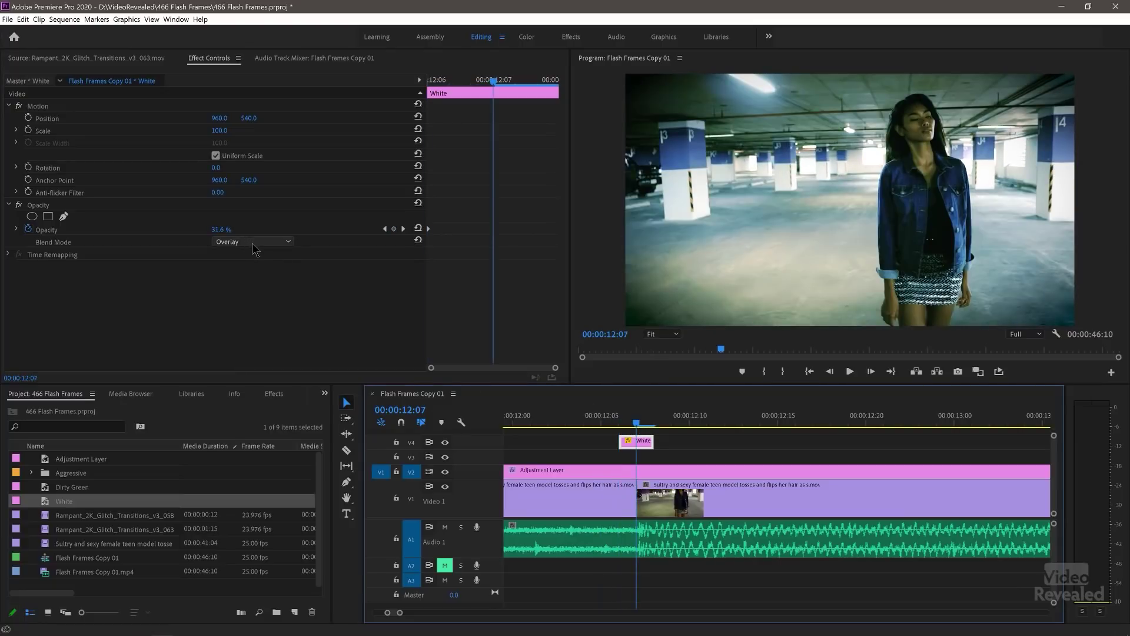
# Try Color Burn, then set the flash blend mode back to Normal
pyautogui.scroll(-1, 255, 249)
pyautogui.scroll(-1, 258, 250)
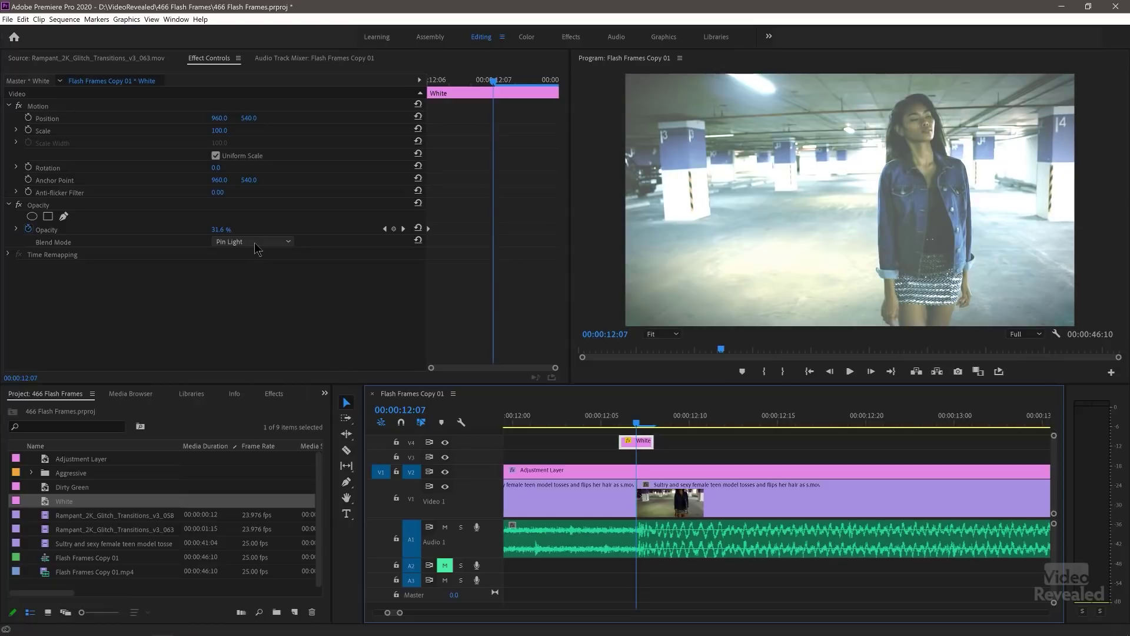
pyautogui.scroll(-2, 256, 246)
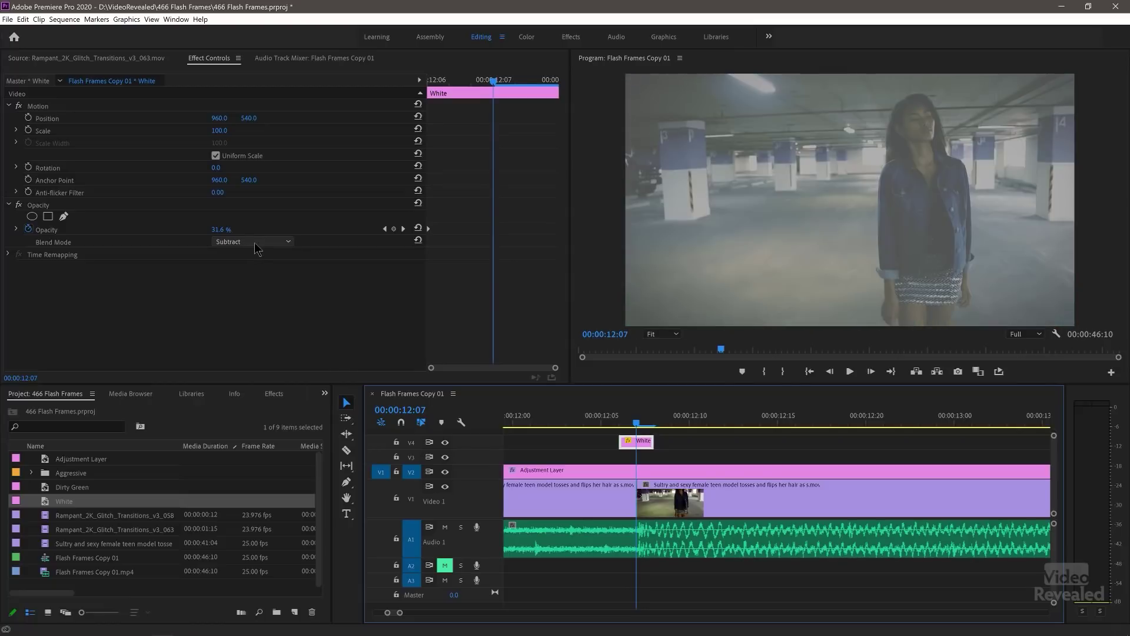
pyautogui.scroll(-1, 257, 250)
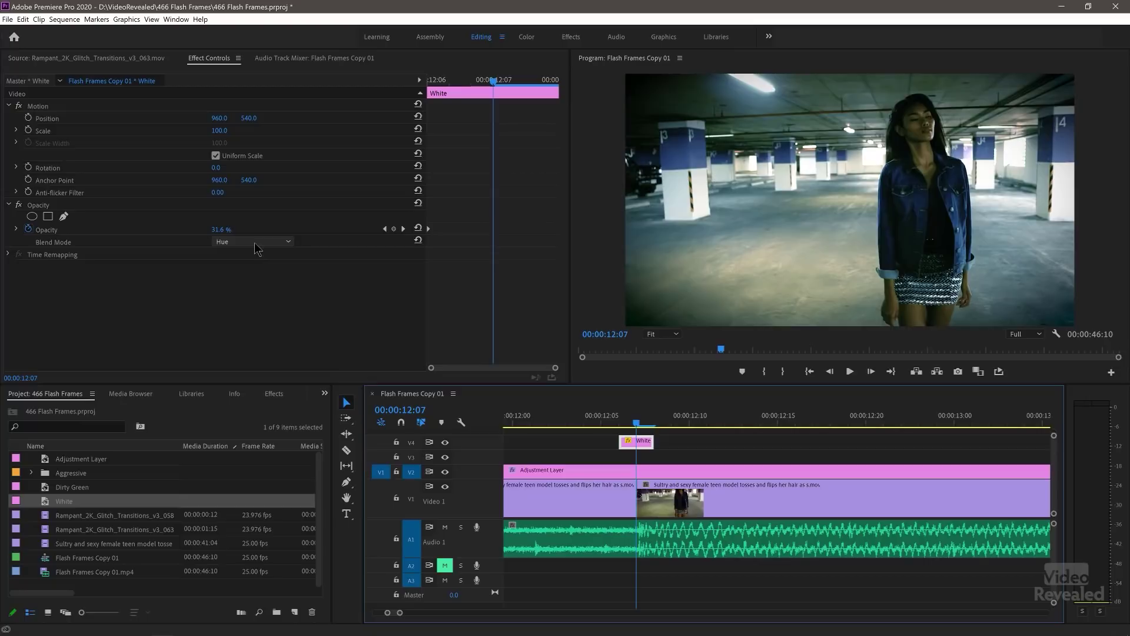
pyautogui.click(253, 243)
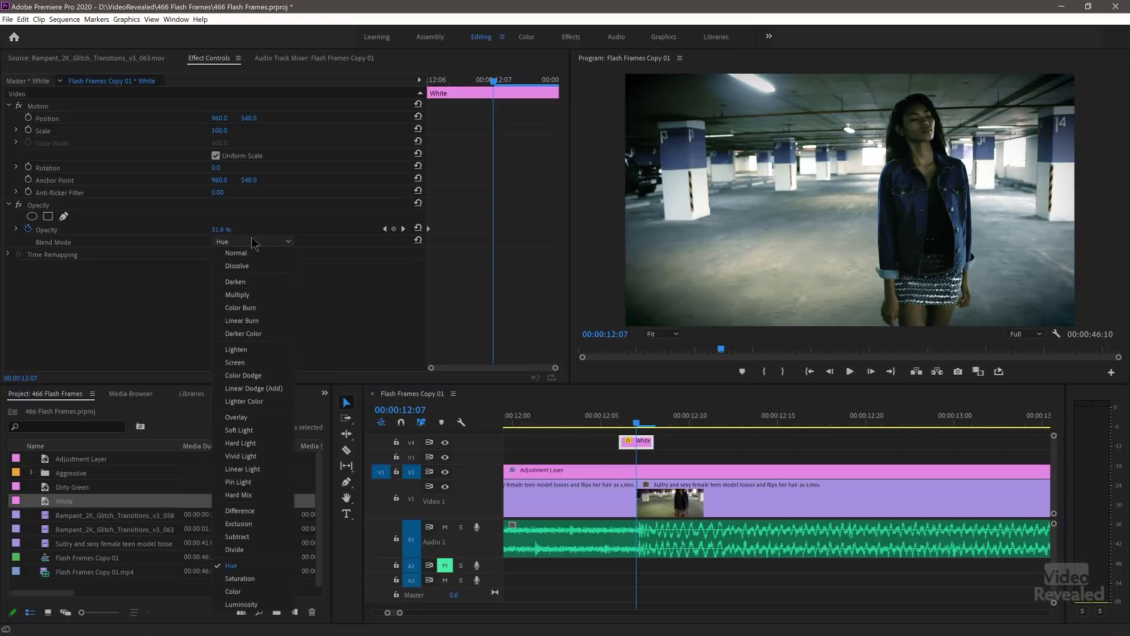
pyautogui.click(252, 310)
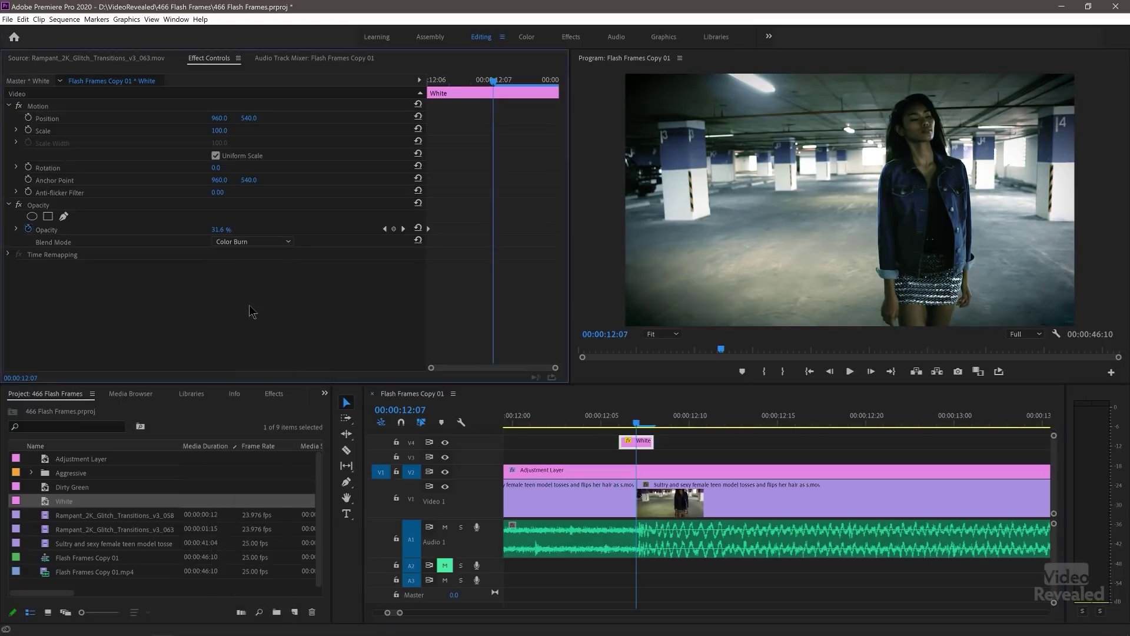
pyautogui.click(271, 246)
pyautogui.click(249, 250)
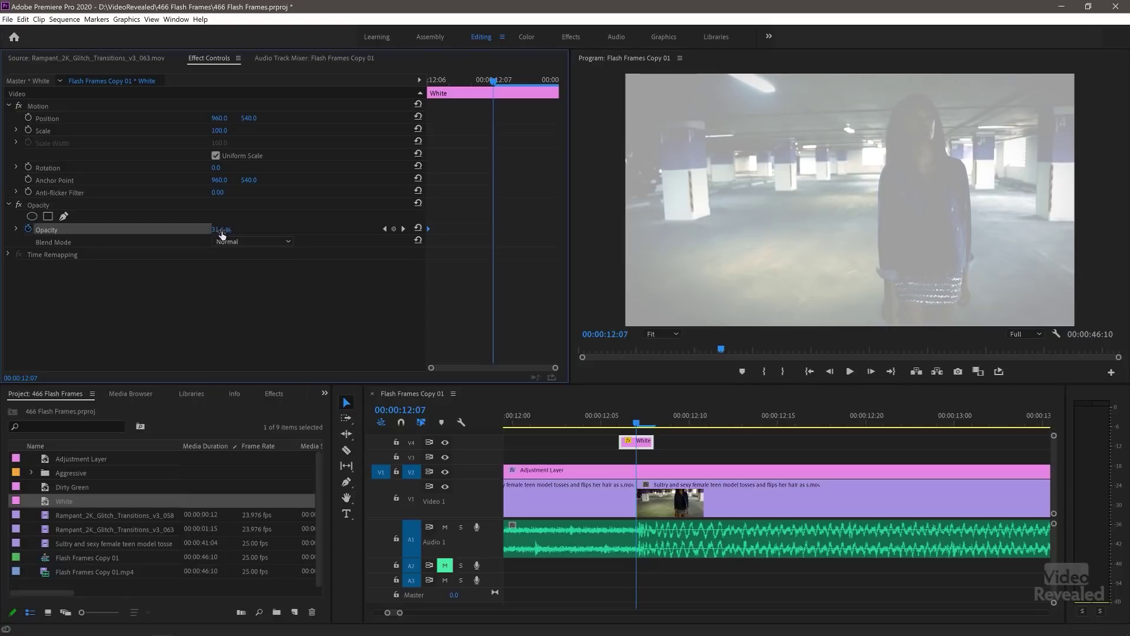
# Raise the flash opacity to about 99% at 12:07 and move to 12:11
pyautogui.moveTo(222, 234); pyautogui.dragTo(303, 272)
pyautogui.click(707, 424)
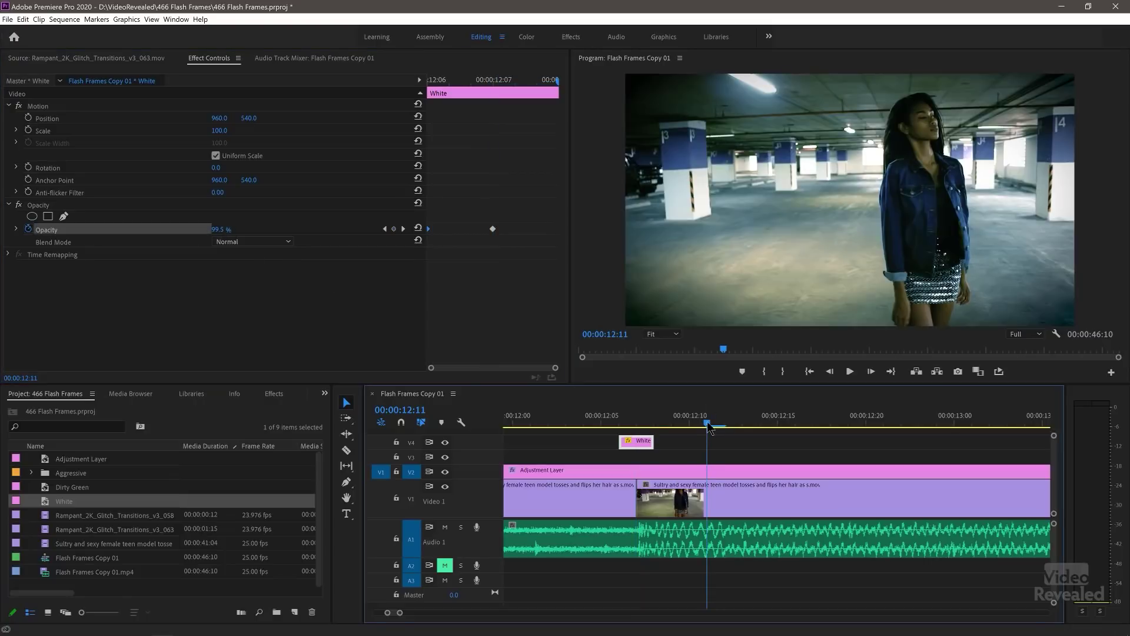
pyautogui.scroll(-10, 710, 421)
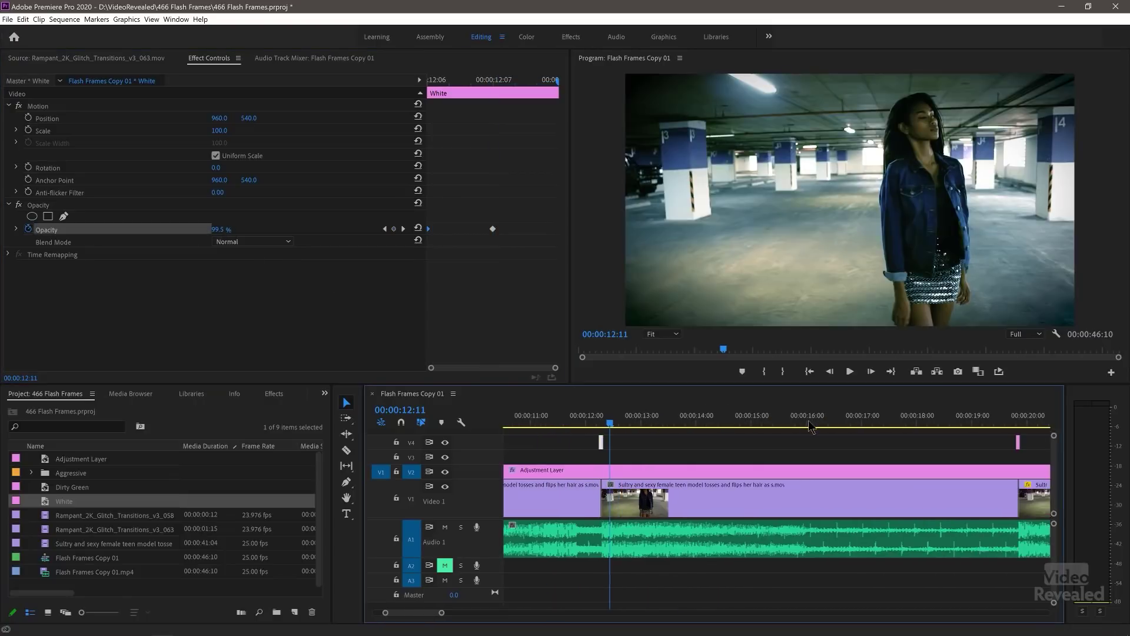
pyautogui.scroll(-10, 812, 424)
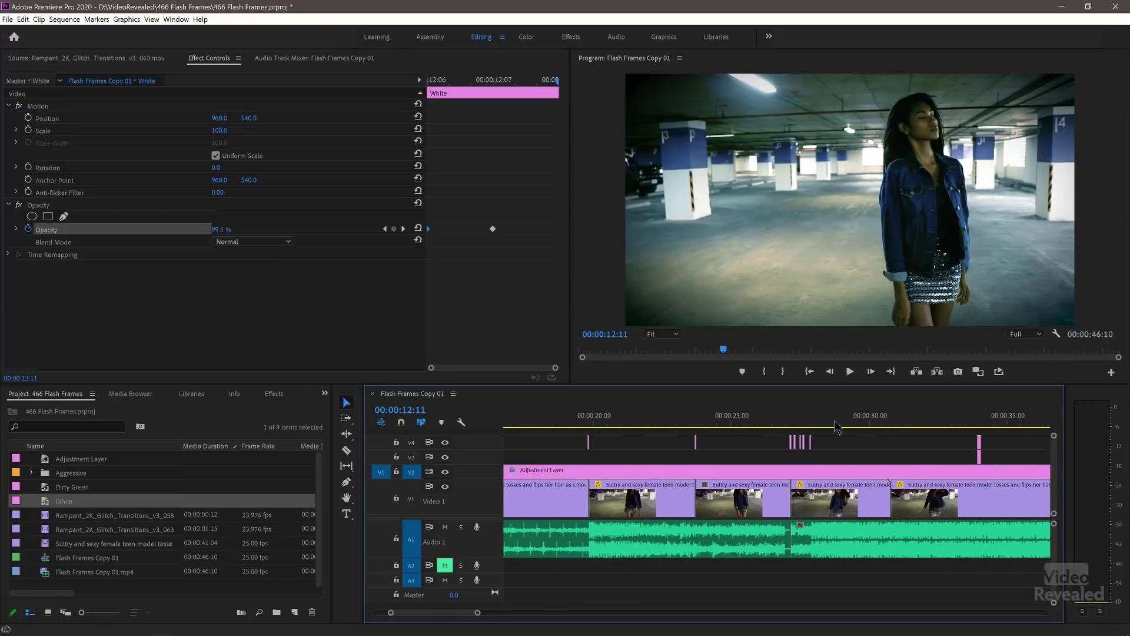
# Jump to 27:00 and play back the cluster of white flashes
pyautogui.click(734, 418)
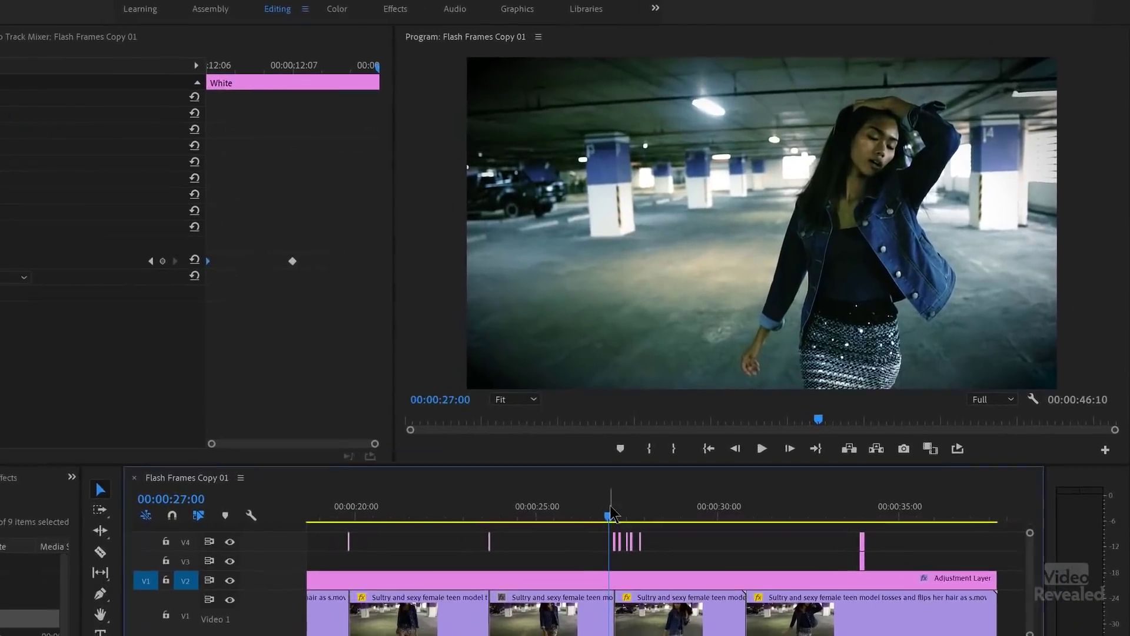
pyautogui.scroll(5, 751, 420)
pyautogui.scroll(5, 562, 570)
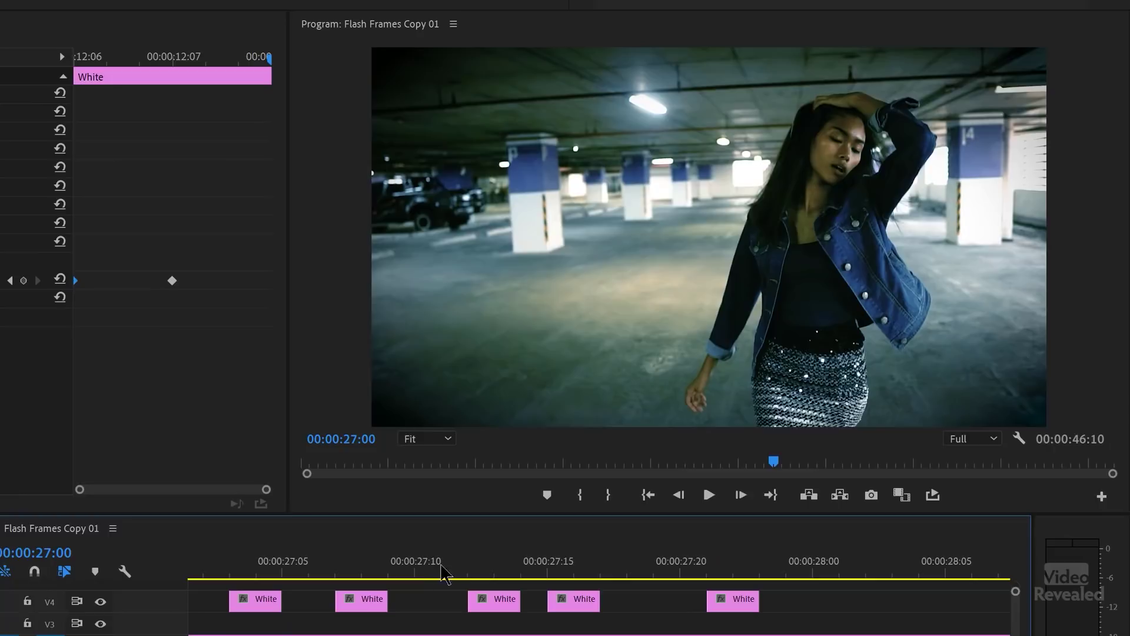
pyautogui.scroll(1, 253, 567)
pyautogui.press('space')
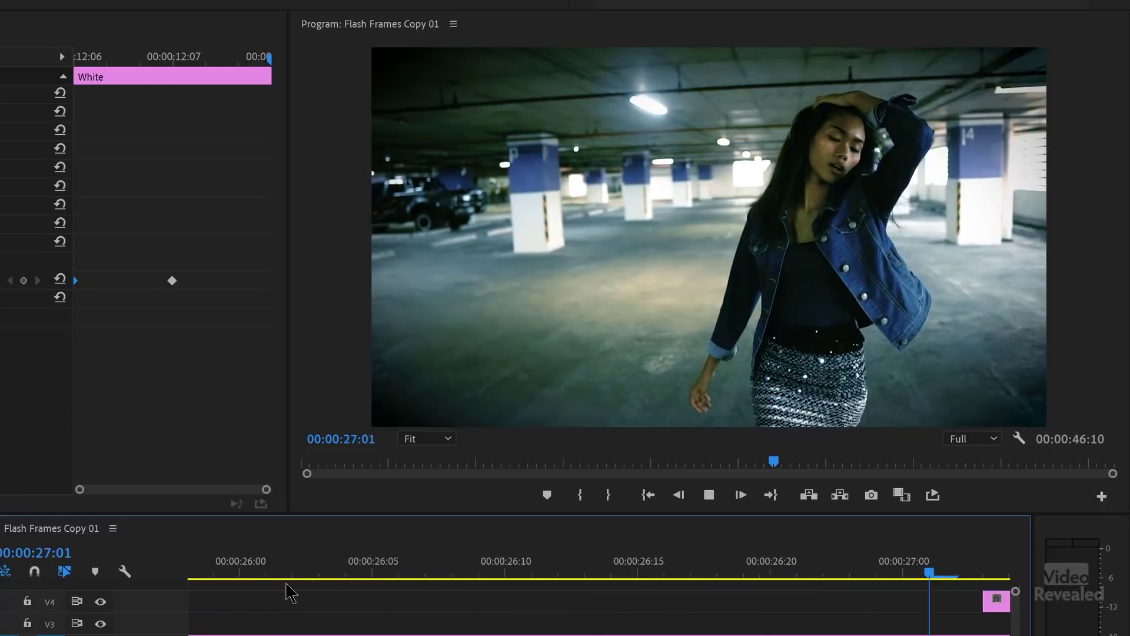
pyautogui.scroll(-5, 385, 557)
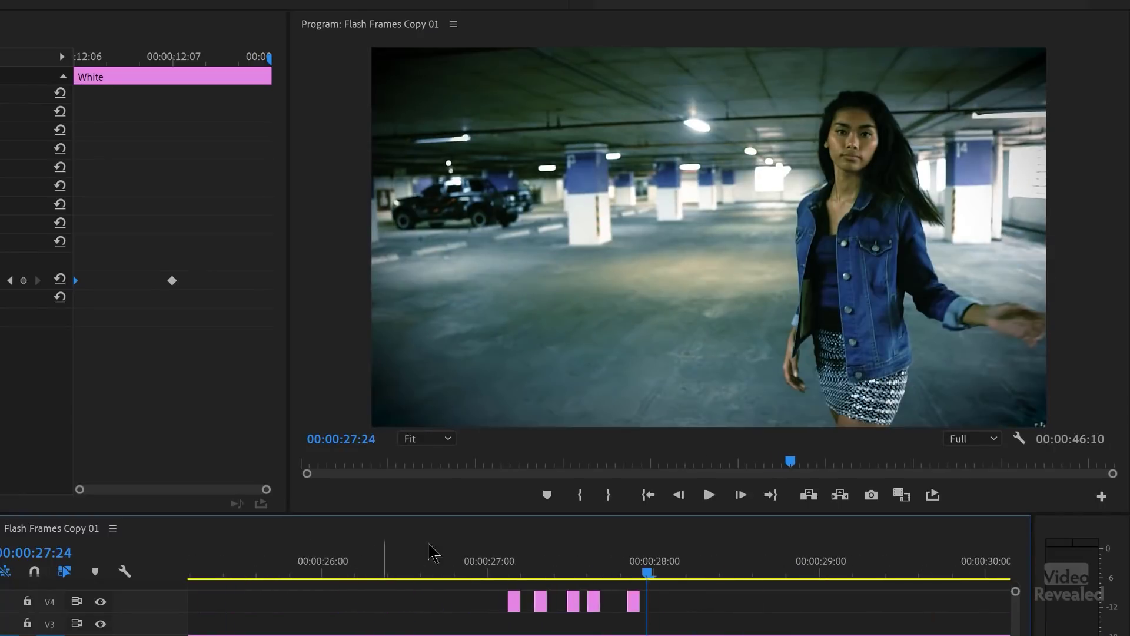
# Replay the flash frames from 26:24 and 26:14, stopping at 28:02
pyautogui.click(481, 567)
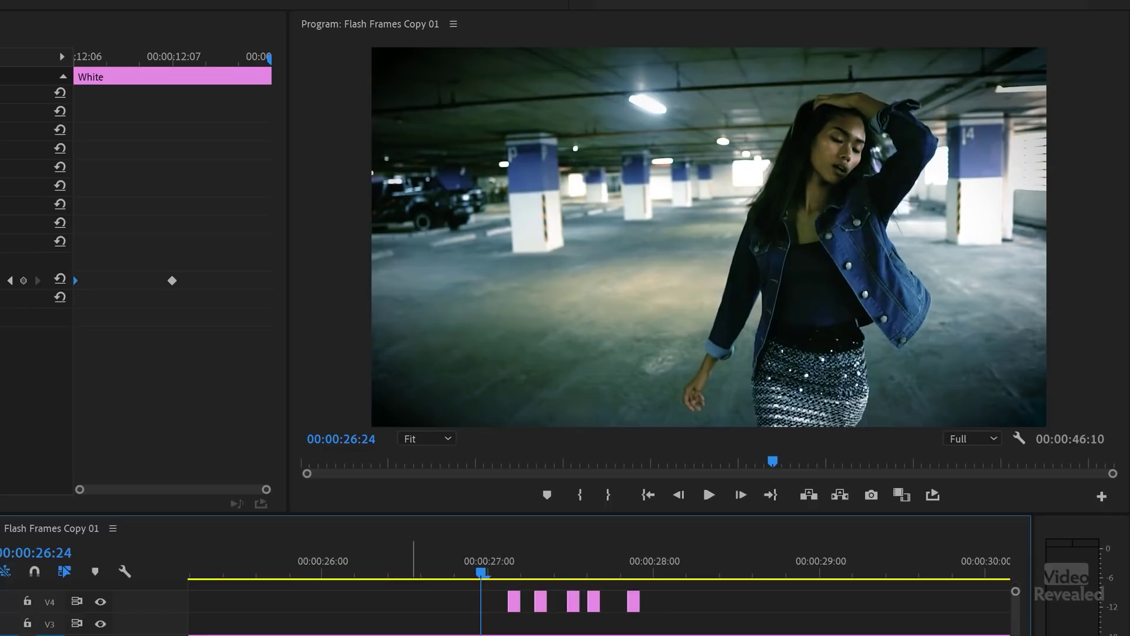
pyautogui.press('space')
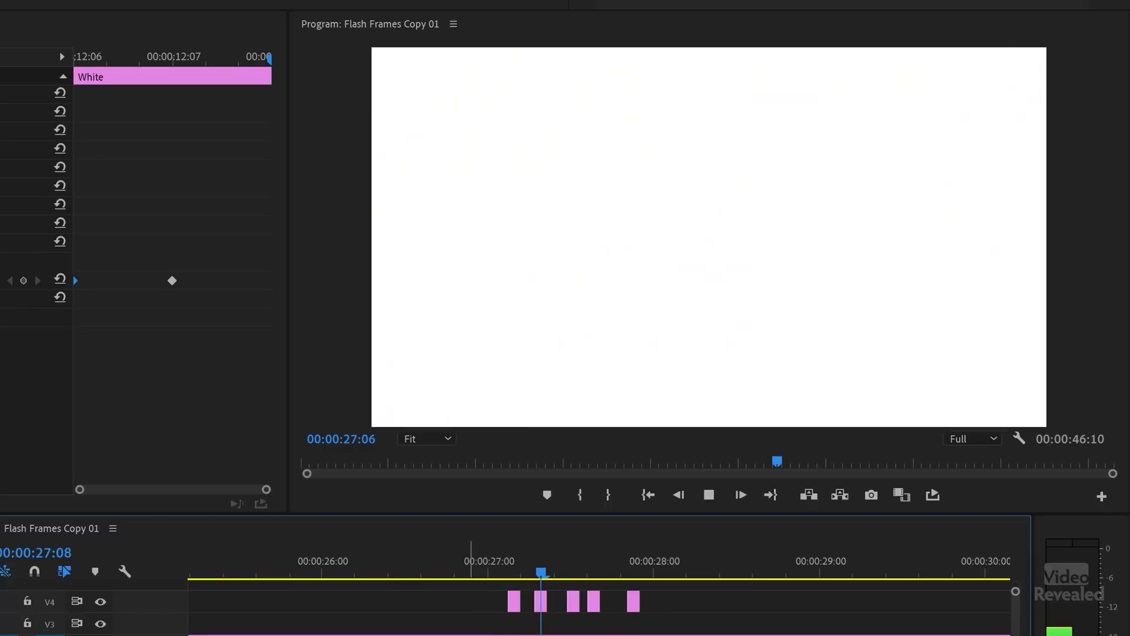
pyautogui.click(416, 562)
pyautogui.press('space')
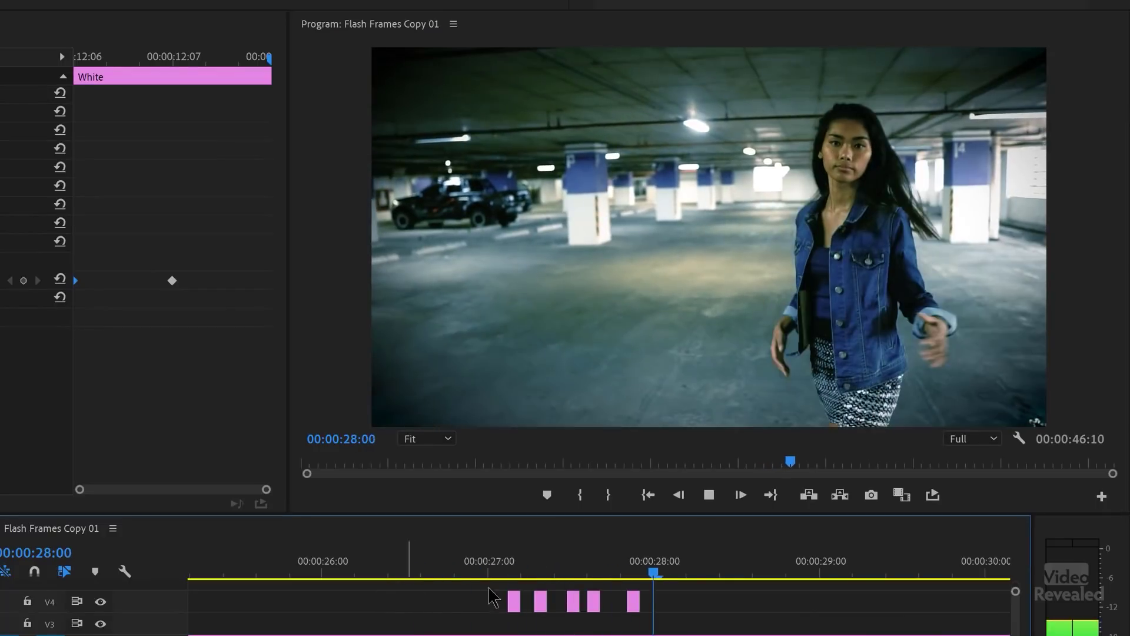
pyautogui.press('space')
pyautogui.click(541, 569)
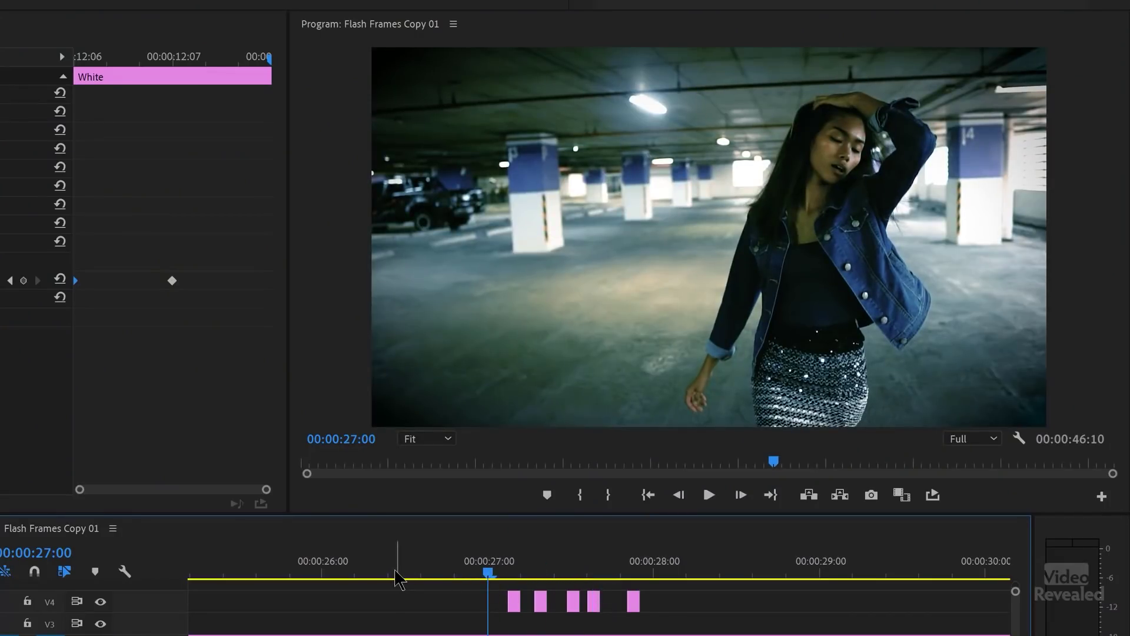
pyautogui.press('space')
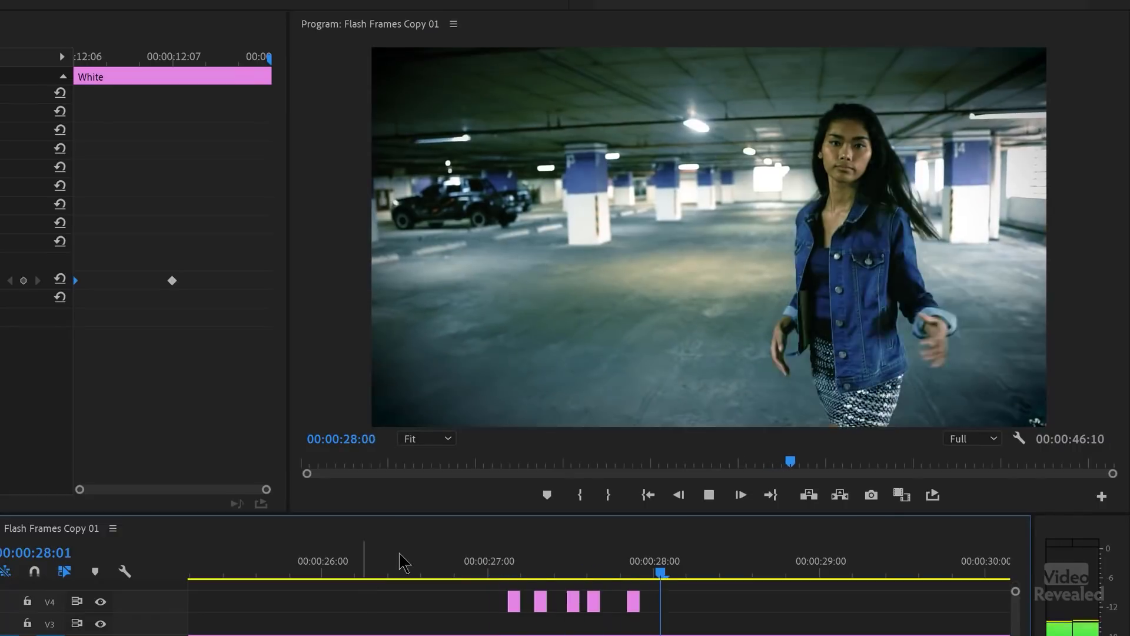
pyautogui.press('space')
# Scroll the timeline right and scrub to the stacked effect clips near 33:23
pyautogui.hscroll(5, 544, 541)
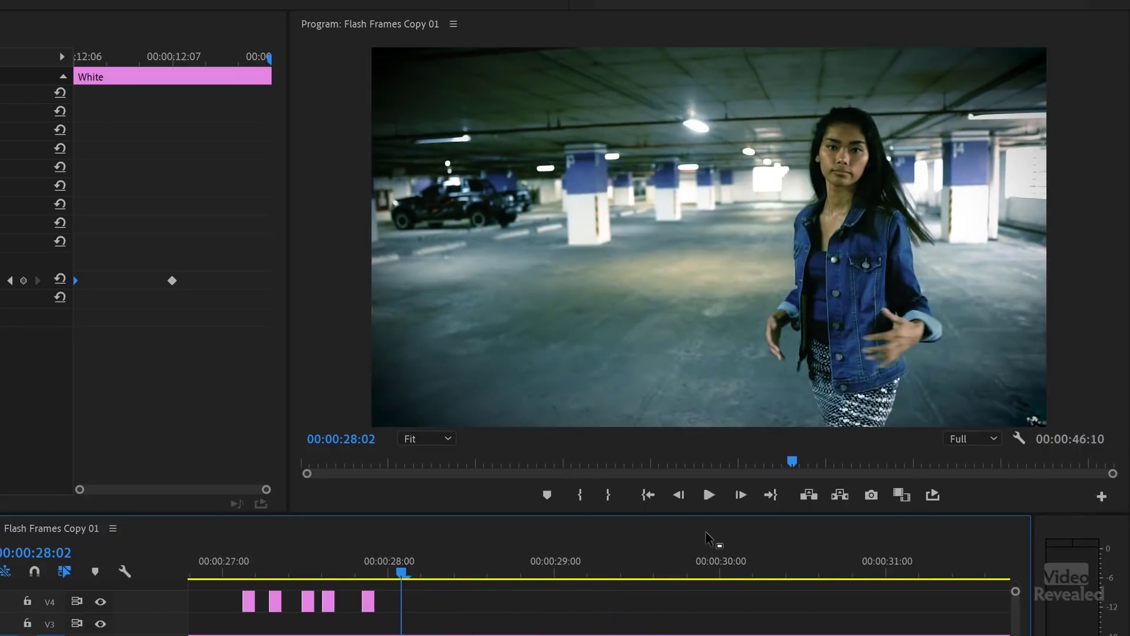
pyautogui.hscroll(15, 715, 568)
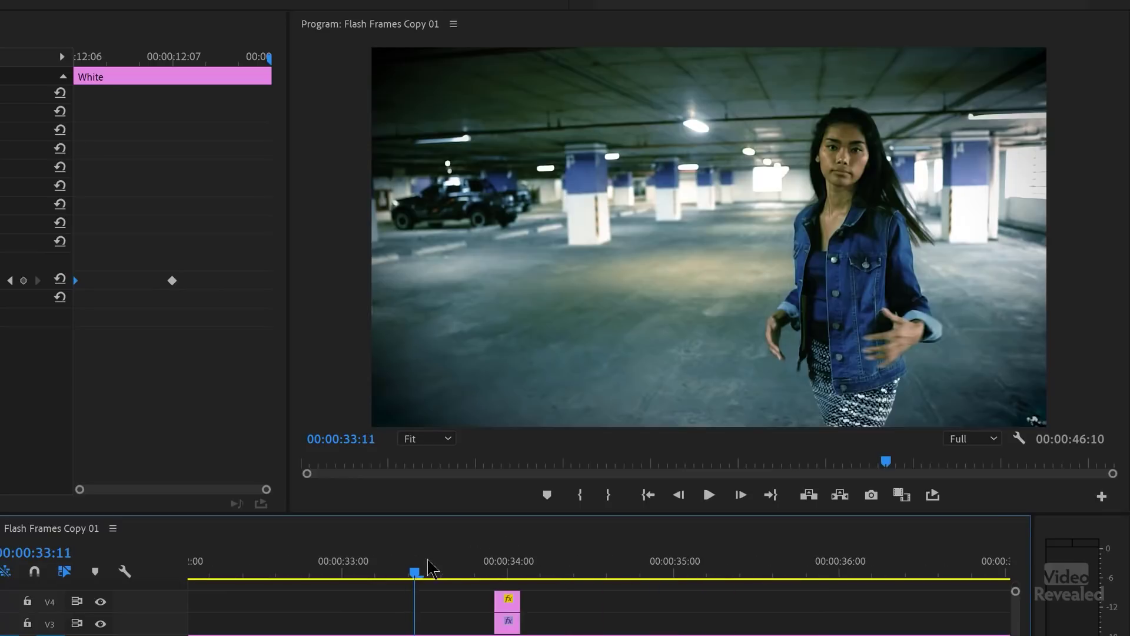
pyautogui.moveTo(433, 568); pyautogui.dragTo(482, 573)
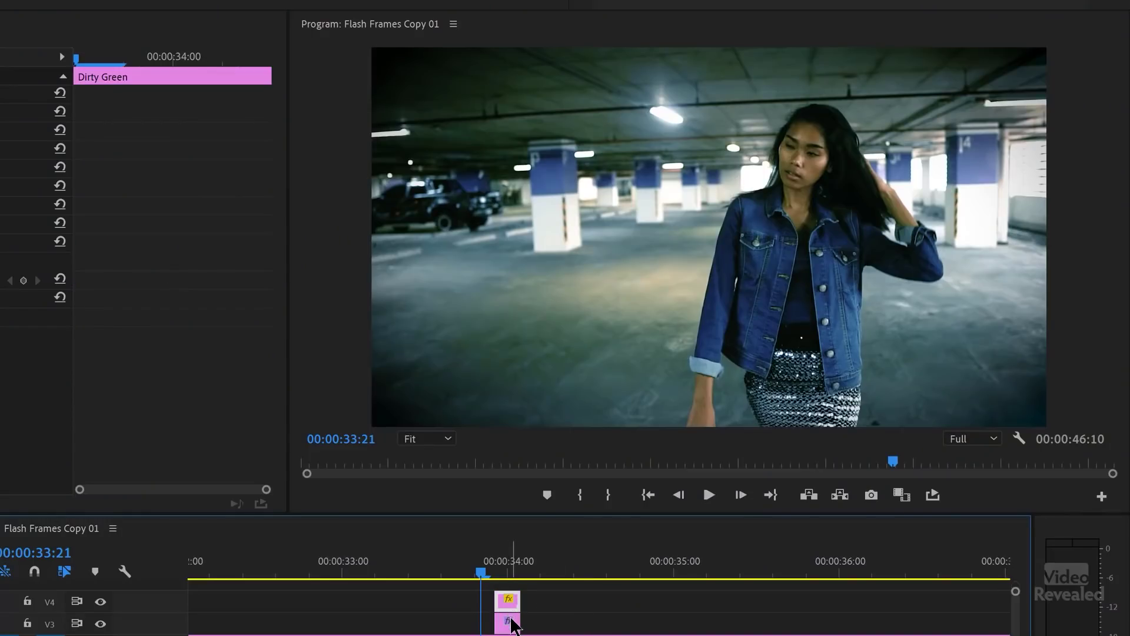
# Go to the 33:24 flash and open the Dirty Green clip's colour settings on V4
pyautogui.click(509, 601)
pyautogui.click(506, 566)
pyautogui.scroll(4, 505, 566)
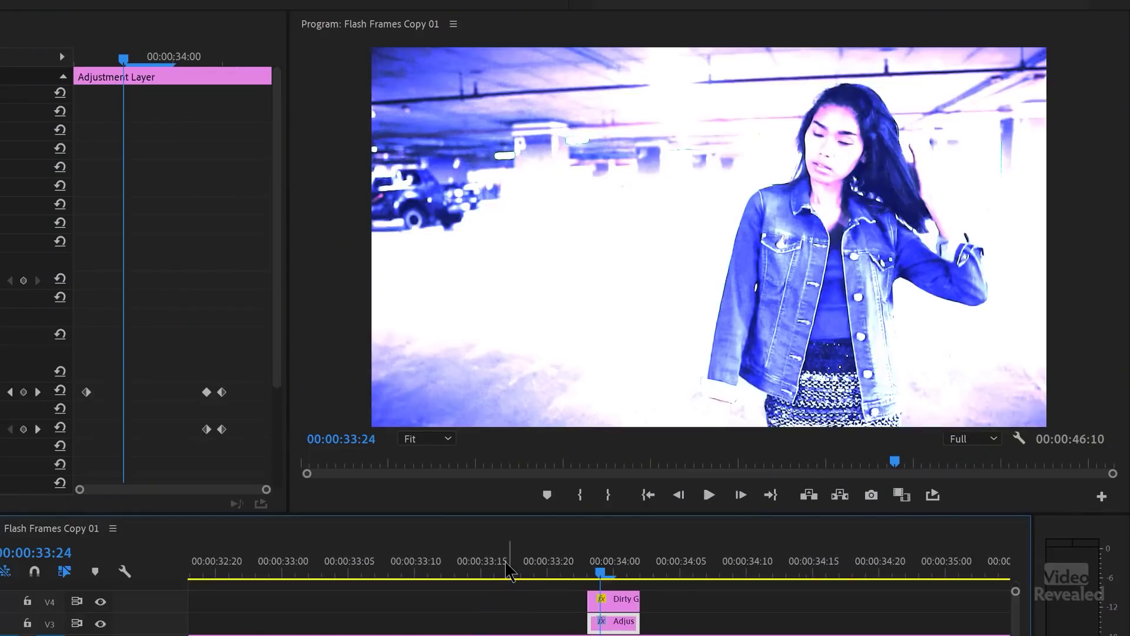
pyautogui.scroll(-1, 591, 600)
pyautogui.click(570, 607)
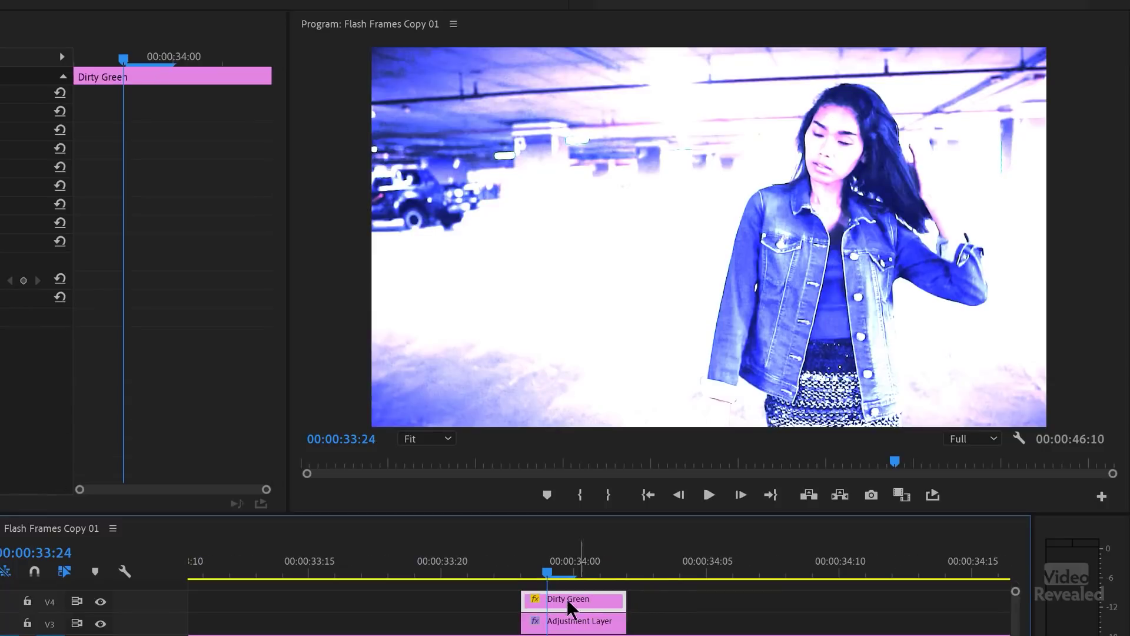
pyautogui.click(3, 149)
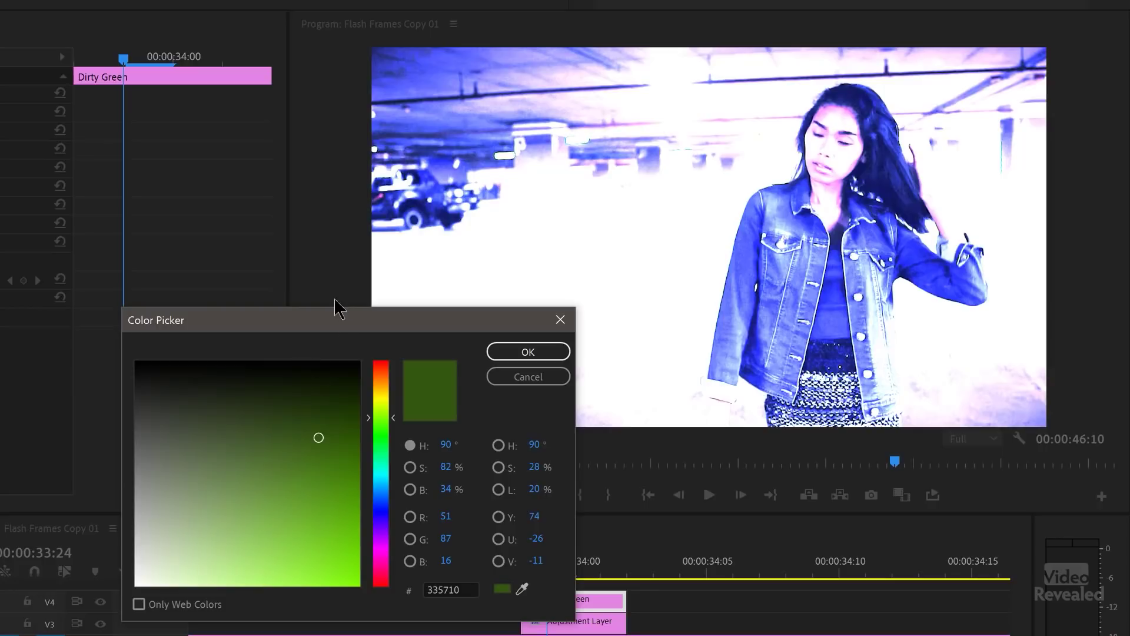
# Close the Color Picker, keep Divide as the blend mode and save the project
pyautogui.click(530, 377)
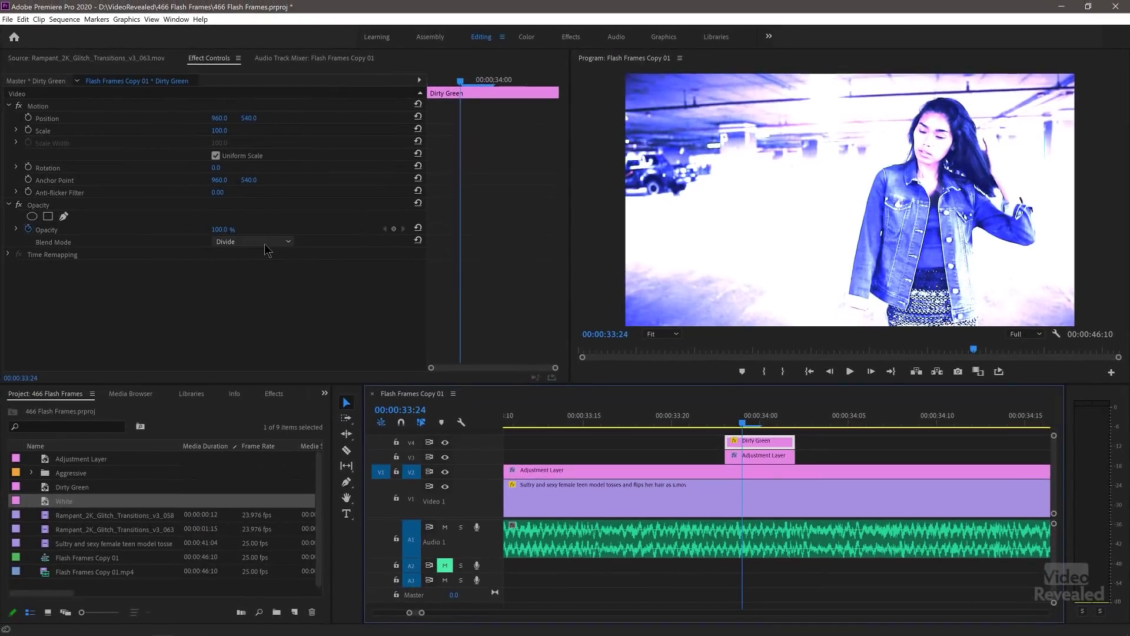
pyautogui.click(267, 249)
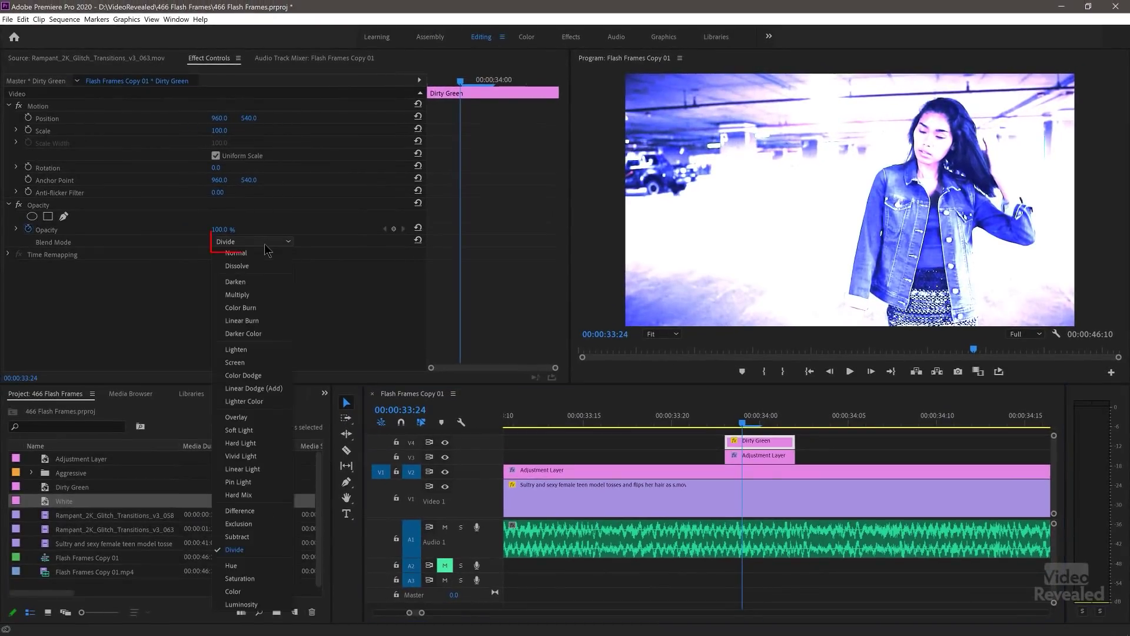
pyautogui.click(268, 549)
pyautogui.hotkey('ctrl', 's')
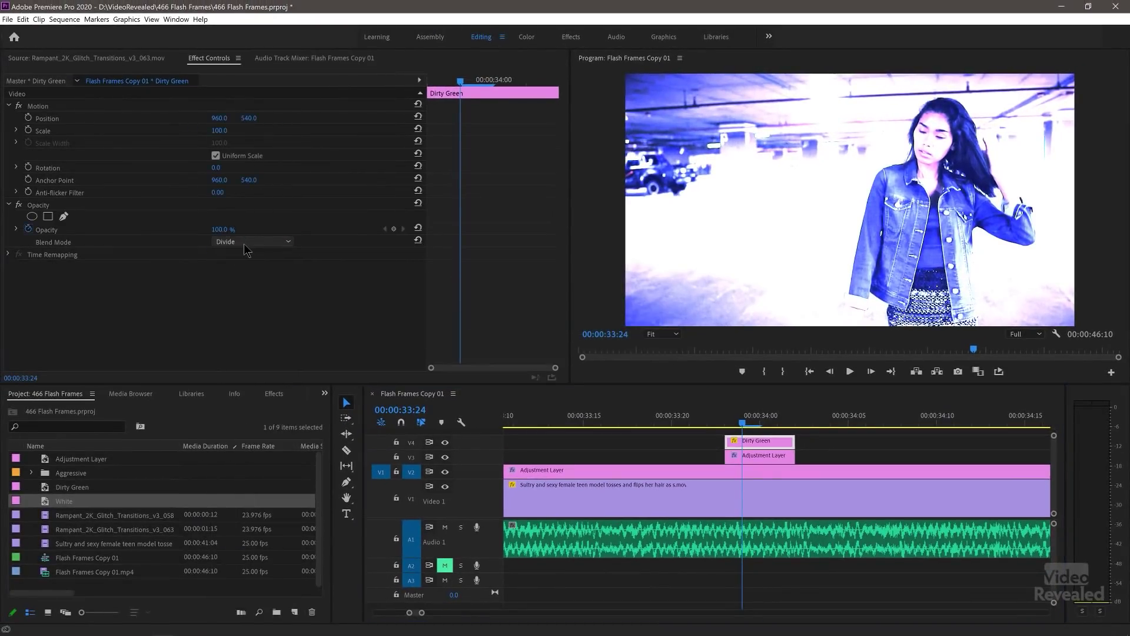
pyautogui.click(256, 274)
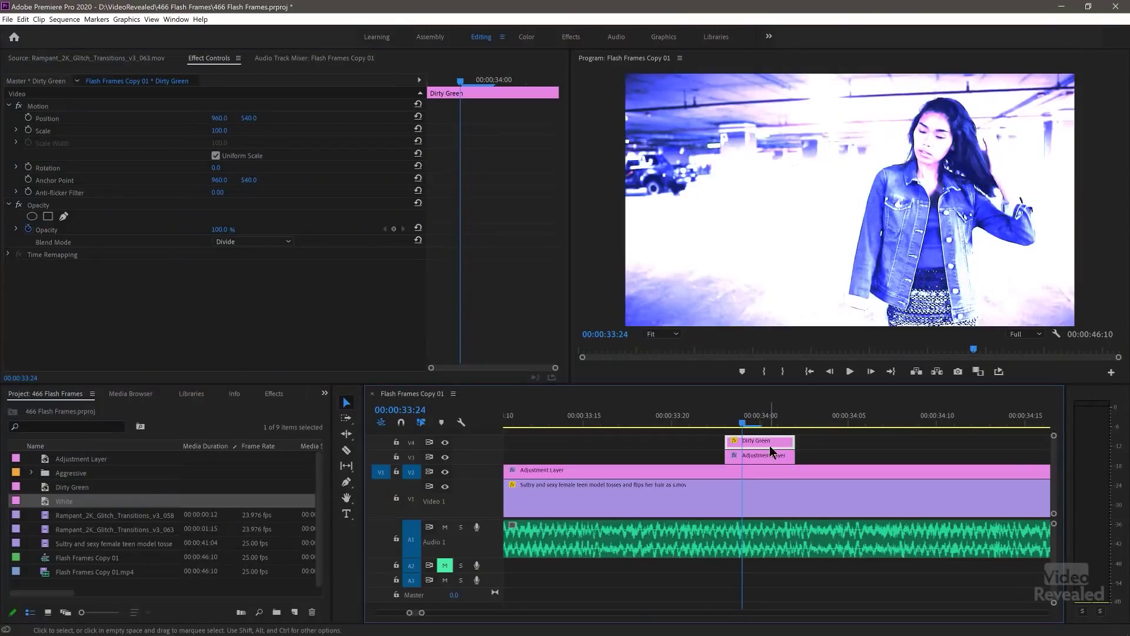
# Recolour the Dirty Green matte to blue, then magenta 571030, and move to 00:00:34:00
pyautogui.doubleClick(773, 449)
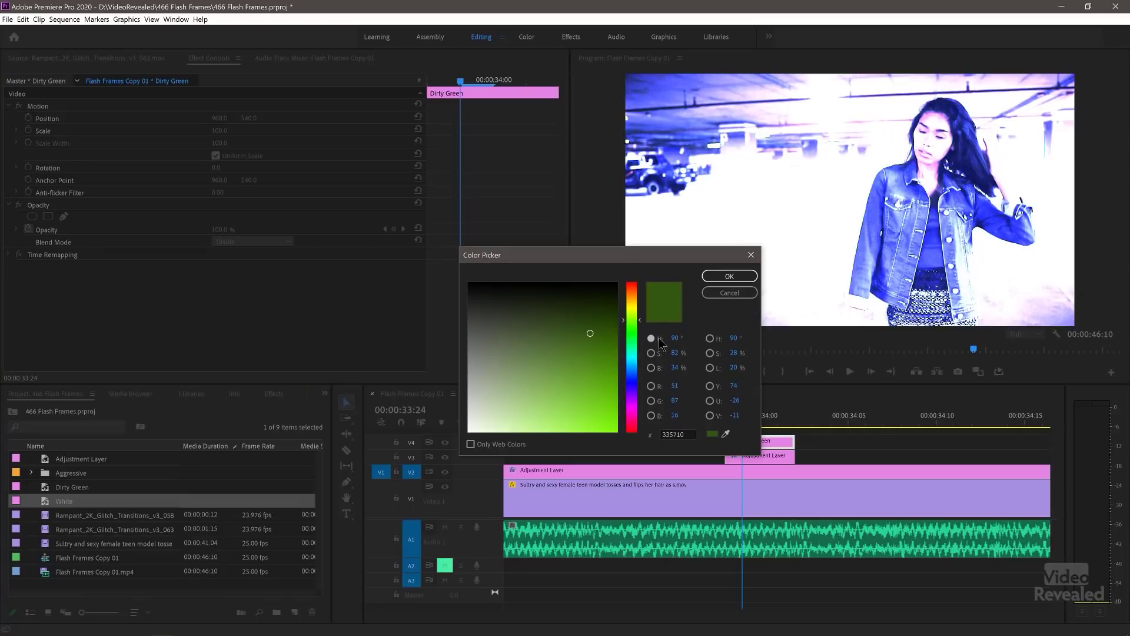
pyautogui.moveTo(640, 322); pyautogui.dragTo(641, 381)
pyautogui.click(725, 277)
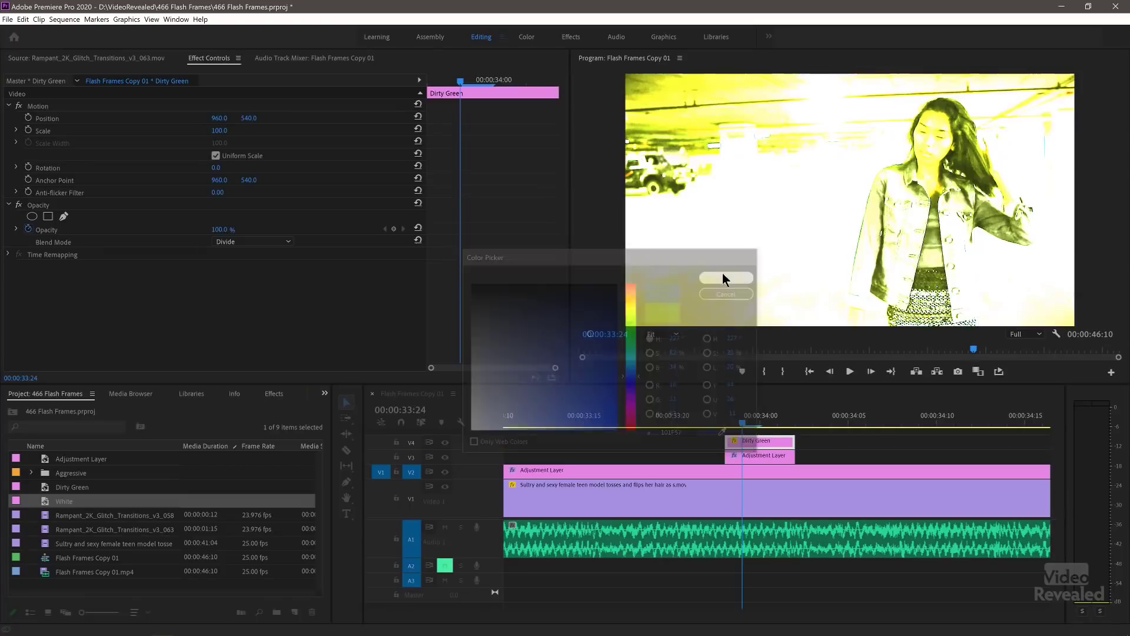
pyautogui.doubleClick(763, 442)
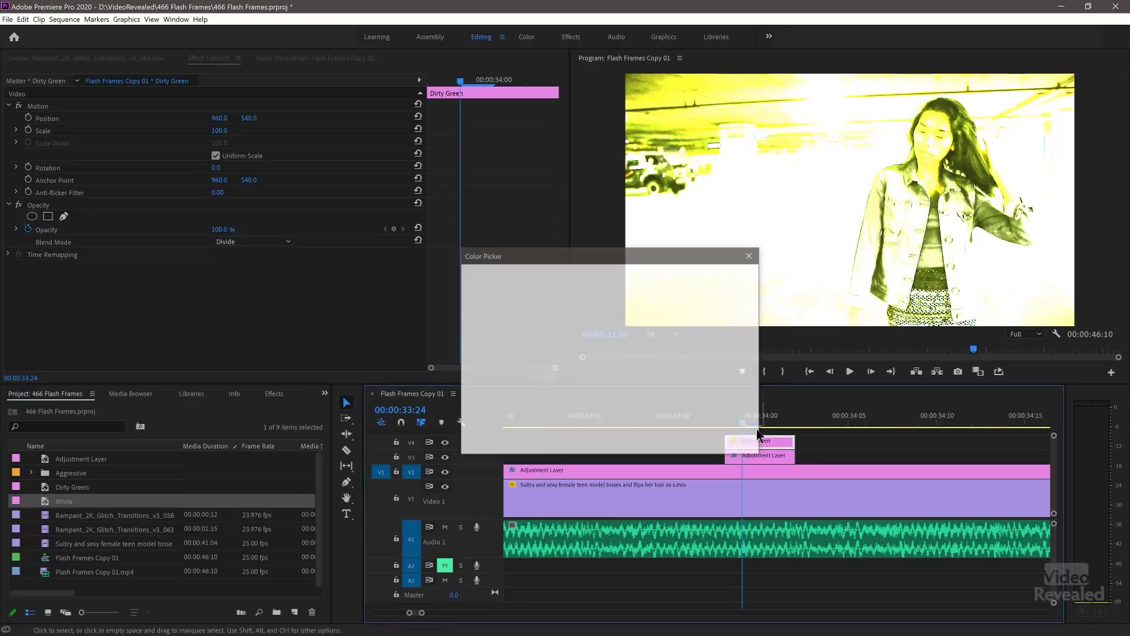
pyautogui.moveTo(641, 381); pyautogui.dragTo(643, 425)
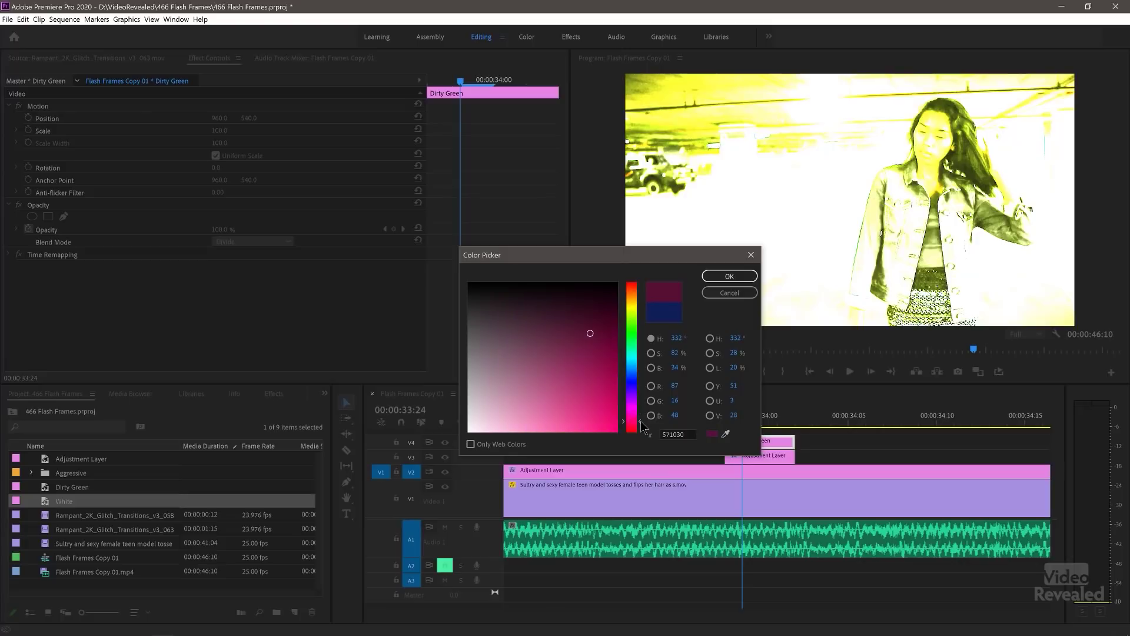
pyautogui.click(727, 278)
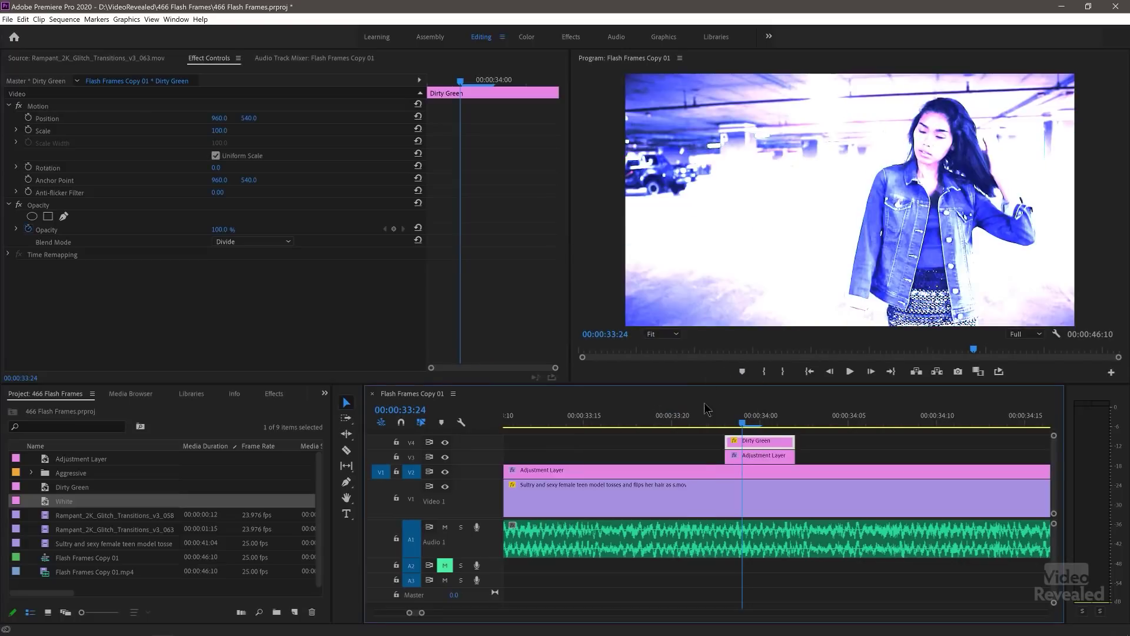
pyautogui.moveTo(742, 424); pyautogui.dragTo(758, 423)
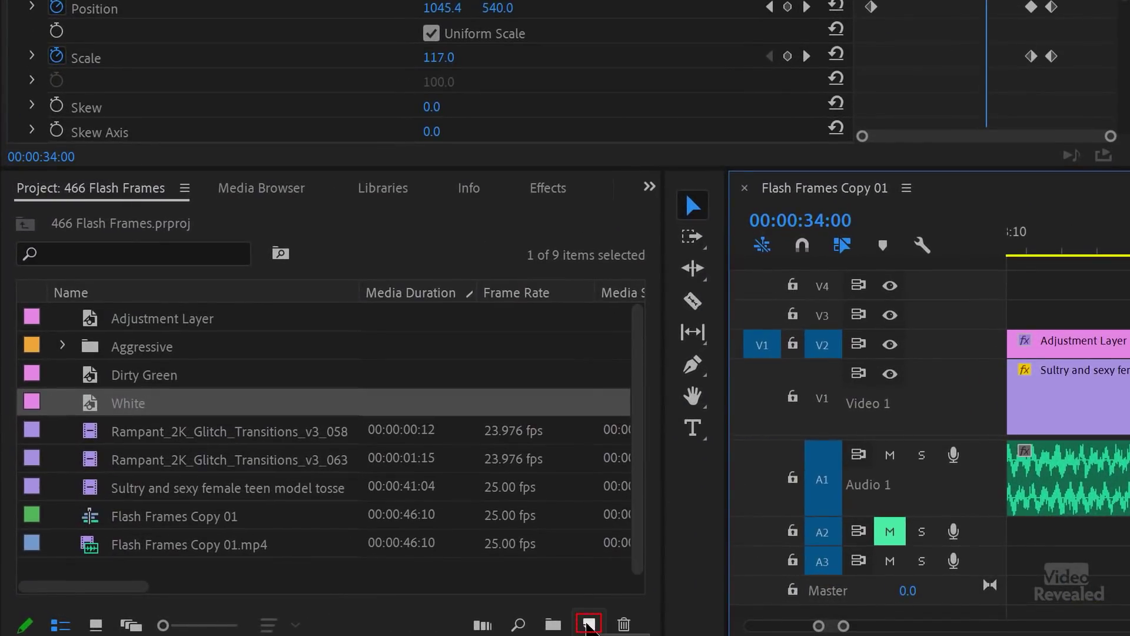
# Collapse the Adjustment Layer's effects and expand Transform to show Position 1045.4, 540 and Scale 117
pyautogui.click(589, 624)
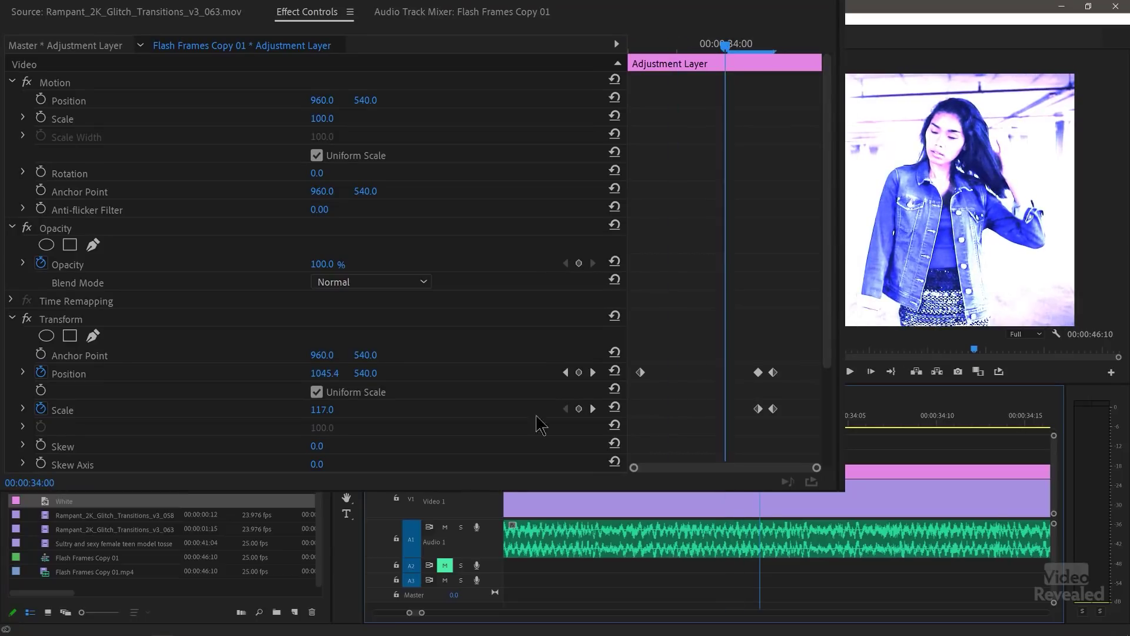
pyautogui.click(10, 83)
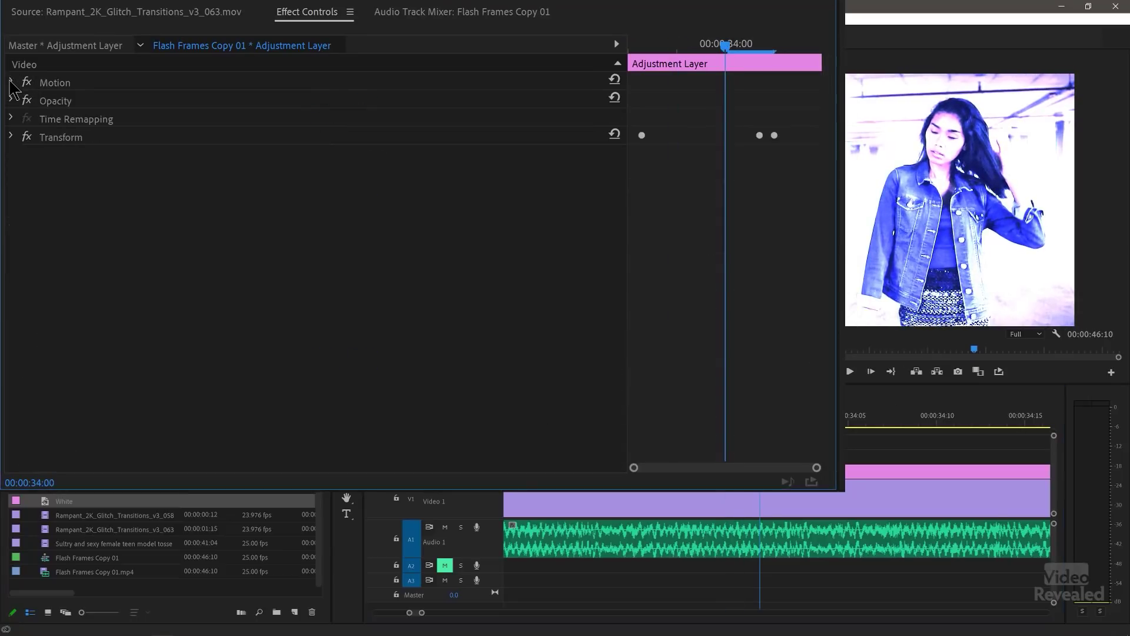
pyautogui.click(76, 138)
pyautogui.click(11, 137)
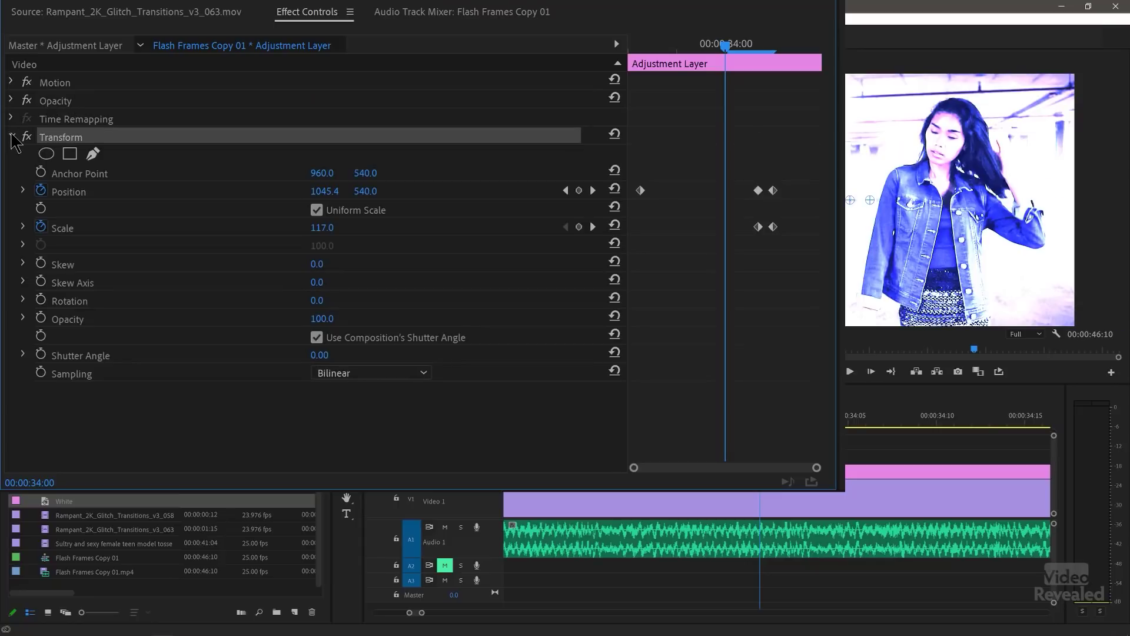
pyautogui.click(7, 80)
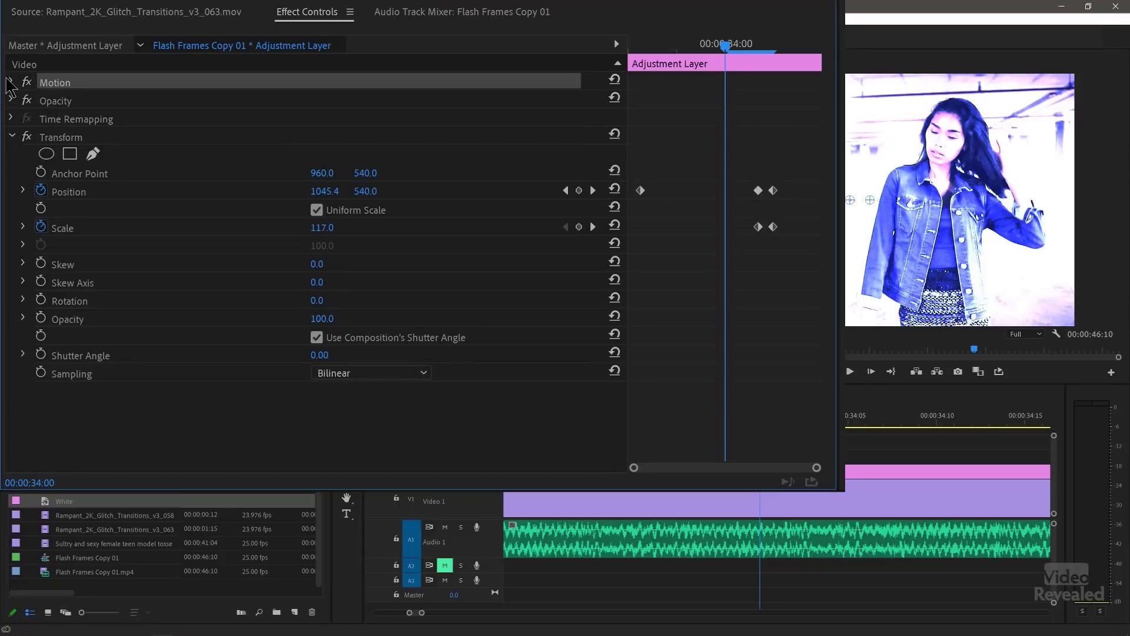
pyautogui.click(12, 82)
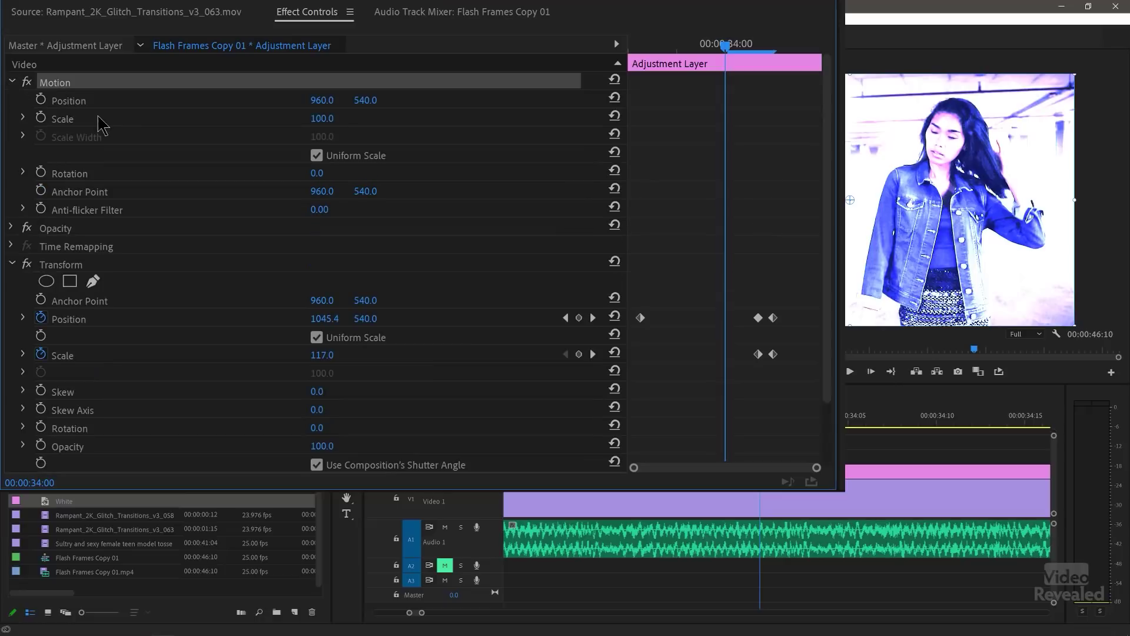
pyautogui.click(11, 82)
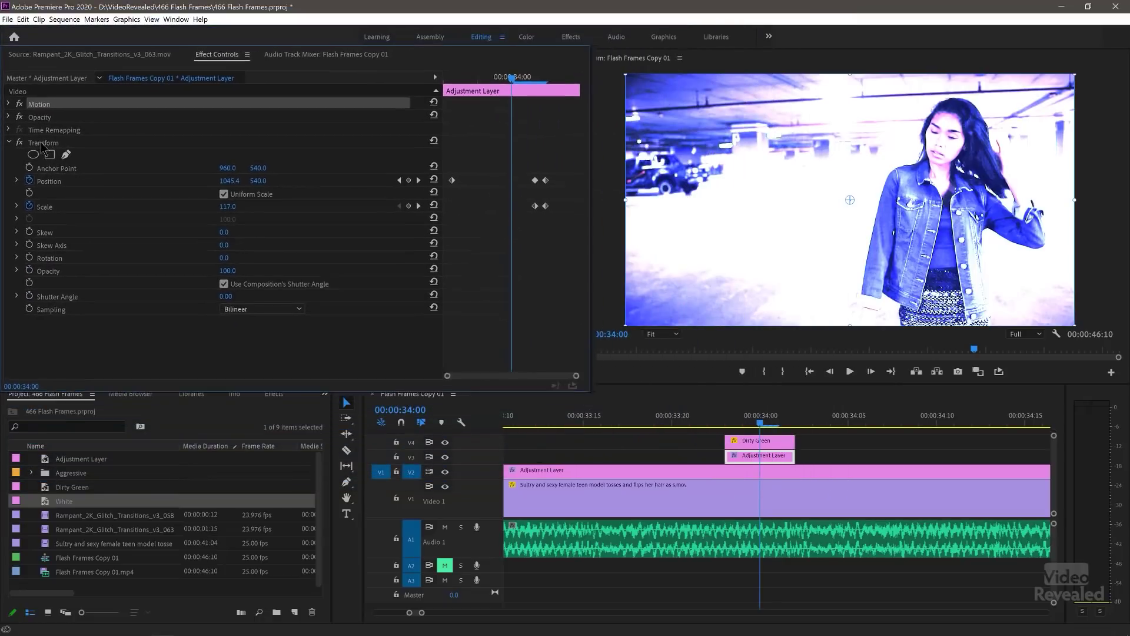
# Search the effects list for 'transfor' and check the keyframed values at 34:01
pyautogui.click(273, 394)
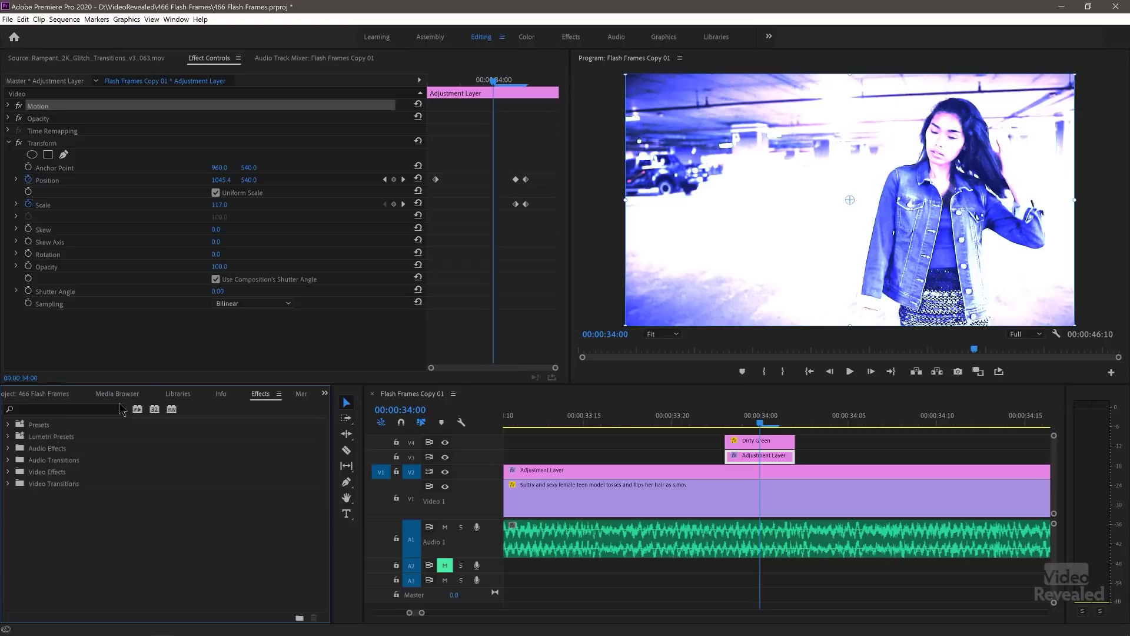
pyautogui.write('transfor')
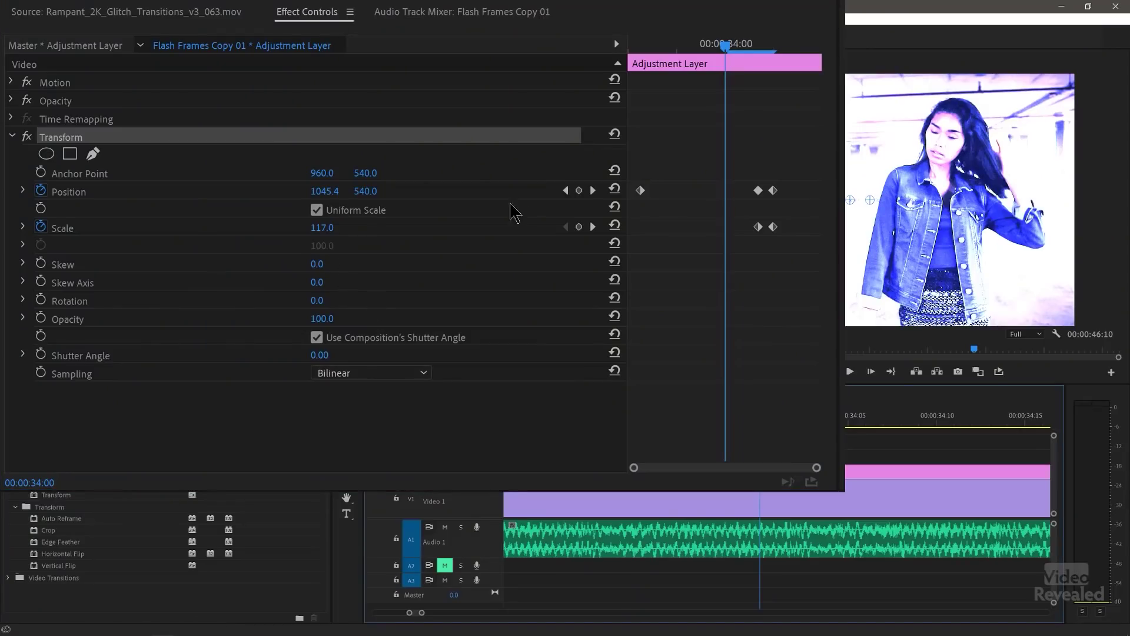
pyautogui.moveTo(720, 42); pyautogui.dragTo(617, 66)
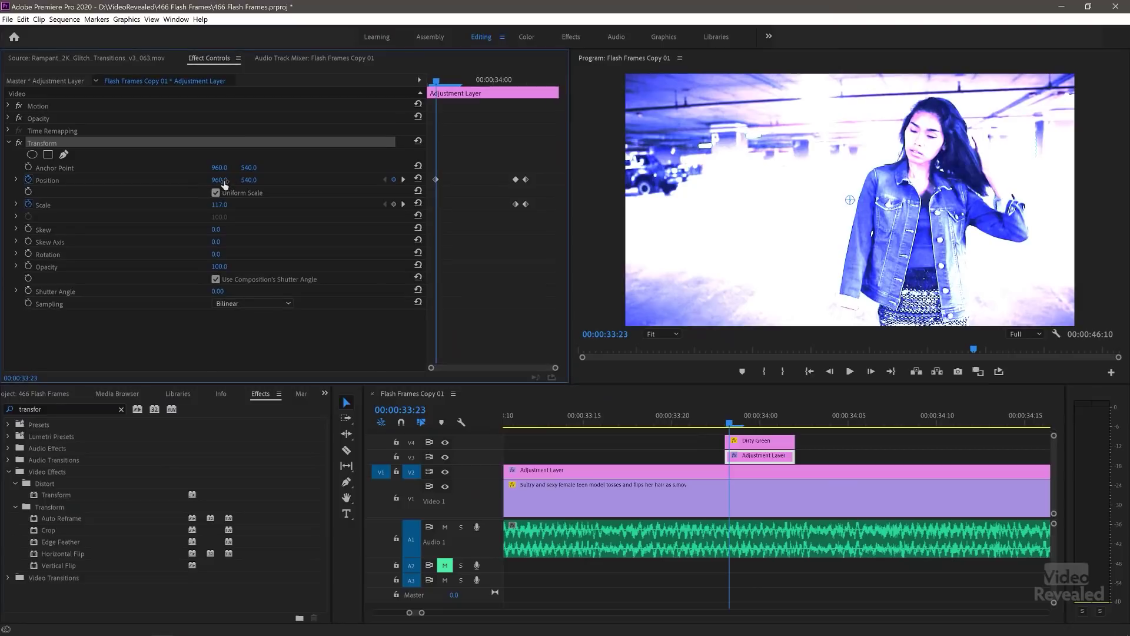
# Revert Position Y to 540 and keyframe Transform Scale at 137
pyautogui.moveTo(254, 184)
pyautogui.mouseDown()
pyautogui.moveTo(236, 182)
pyautogui.moveTo(262, 204)
pyautogui.mouseUp()
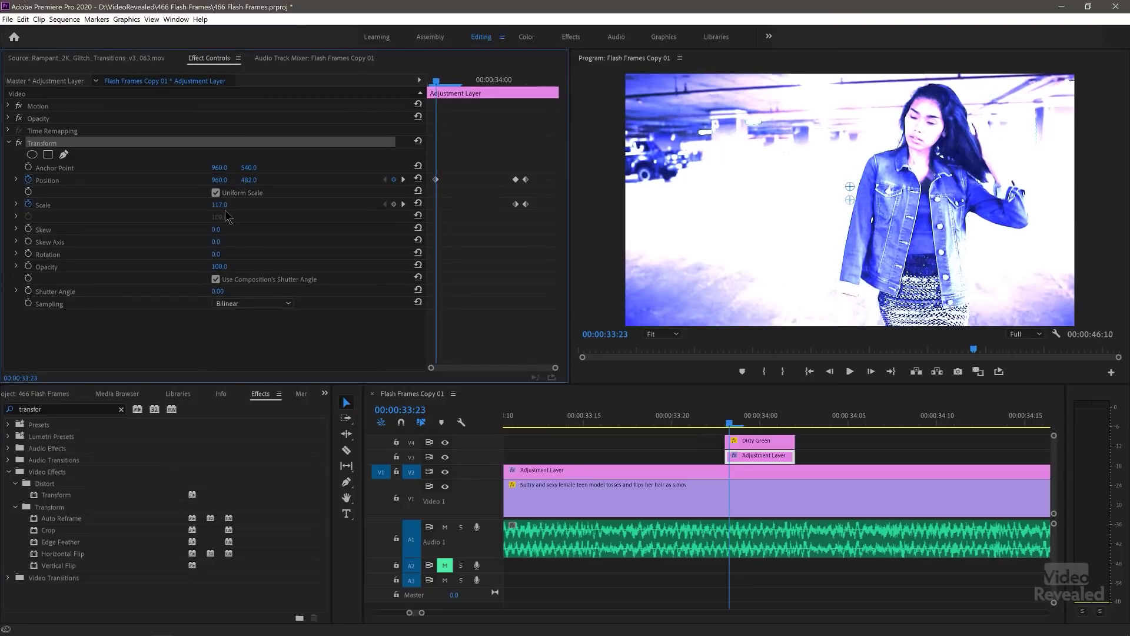
pyautogui.hotkey('ctrl', 'z')
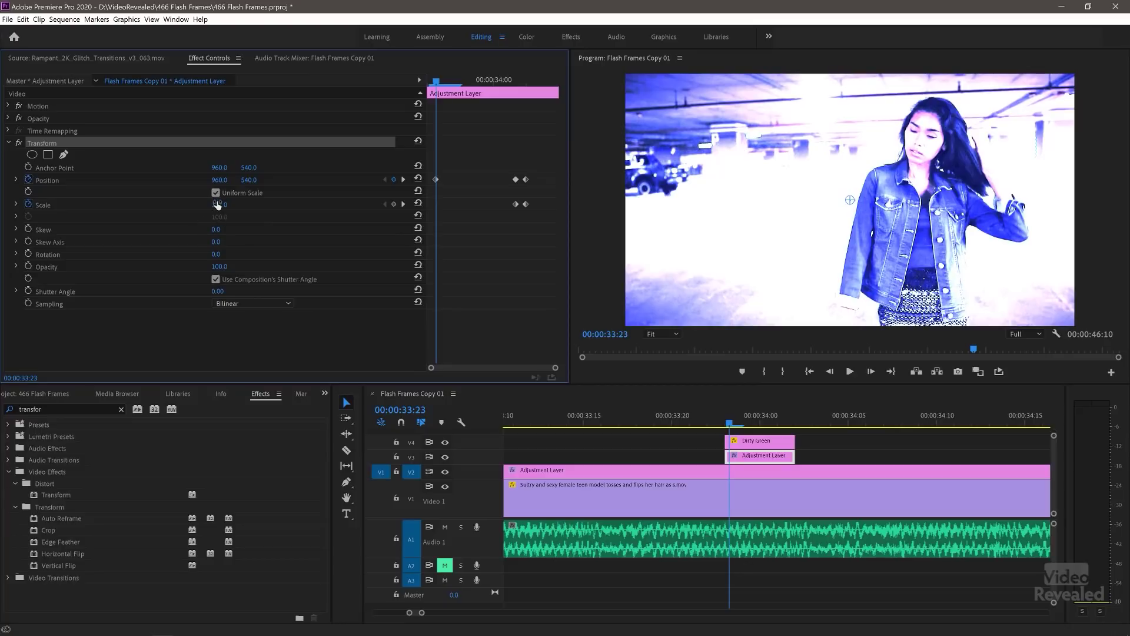
pyautogui.moveTo(219, 205)
pyautogui.mouseDown()
pyautogui.moveTo(253, 204)
pyautogui.moveTo(231, 205)
pyautogui.mouseUp()
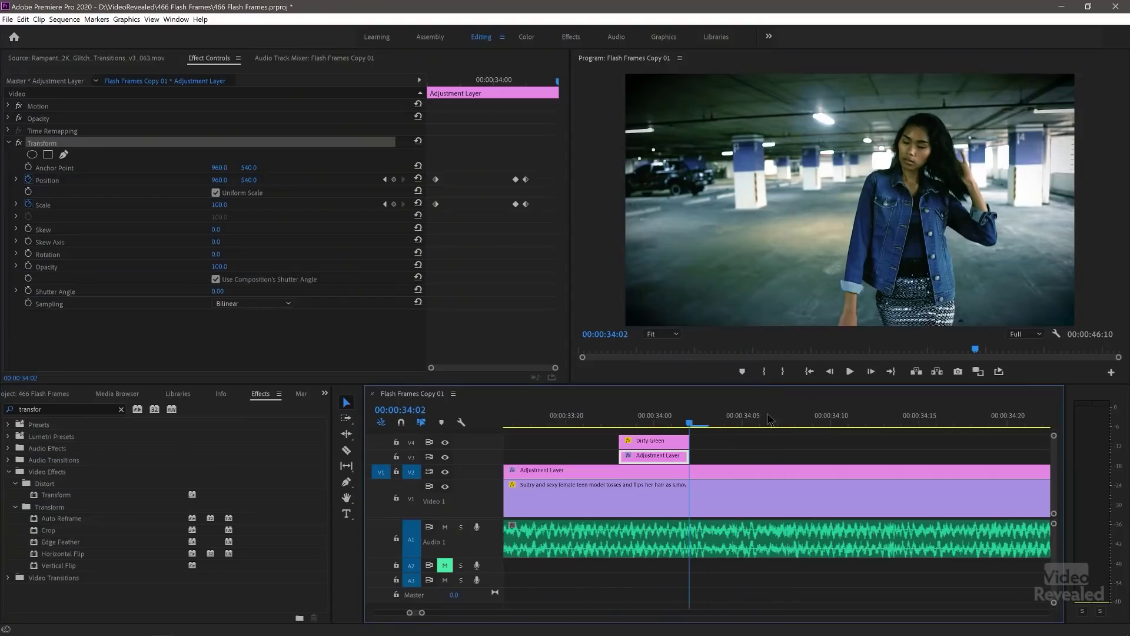
# Duplicate the Dirty Green flash and adjustment layer to 34:10, moving the copy's image up to Position Y 399
pyautogui.moveTo(583, 458); pyautogui.dragTo(778, 459)
pyautogui.click(776, 419)
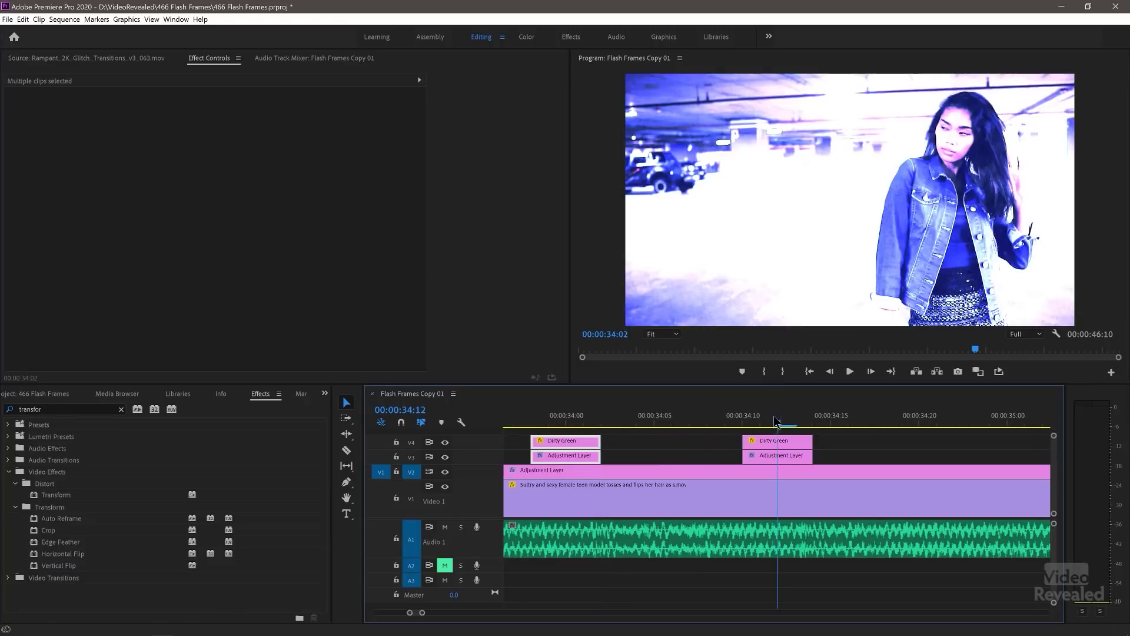
pyautogui.click(786, 456)
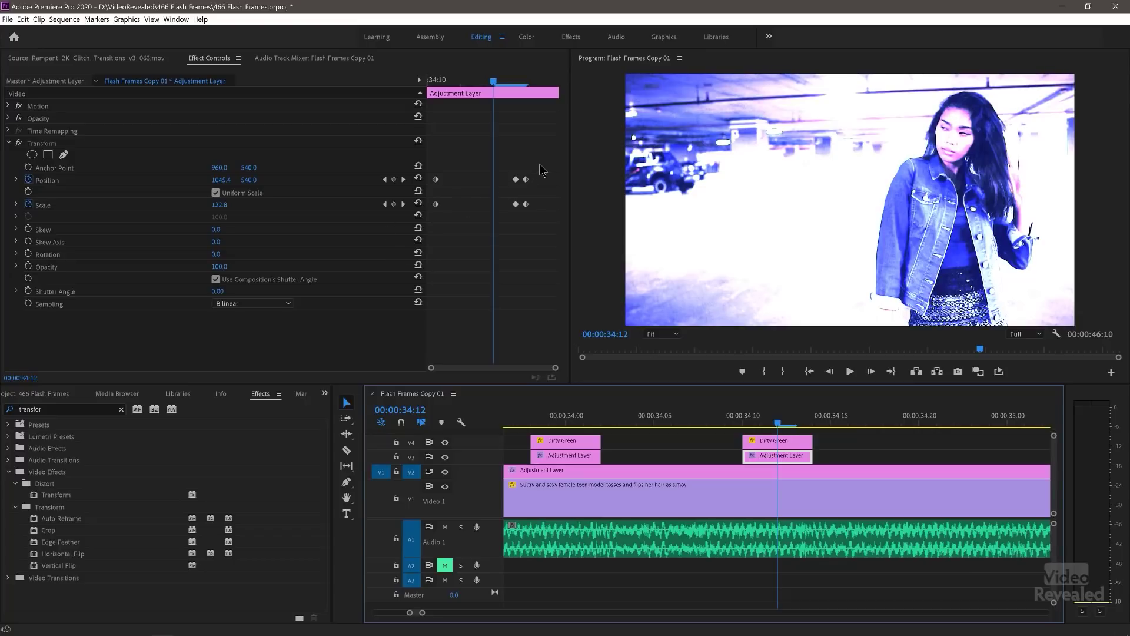
pyautogui.click(404, 180)
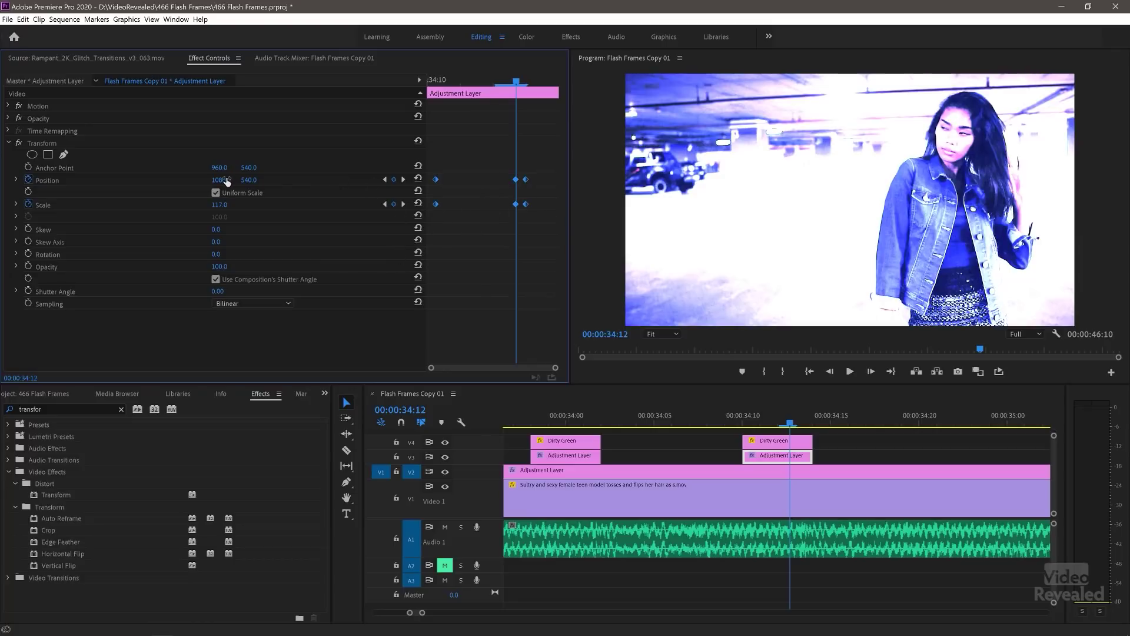
pyautogui.moveTo(245, 182); pyautogui.dragTo(486, 168)
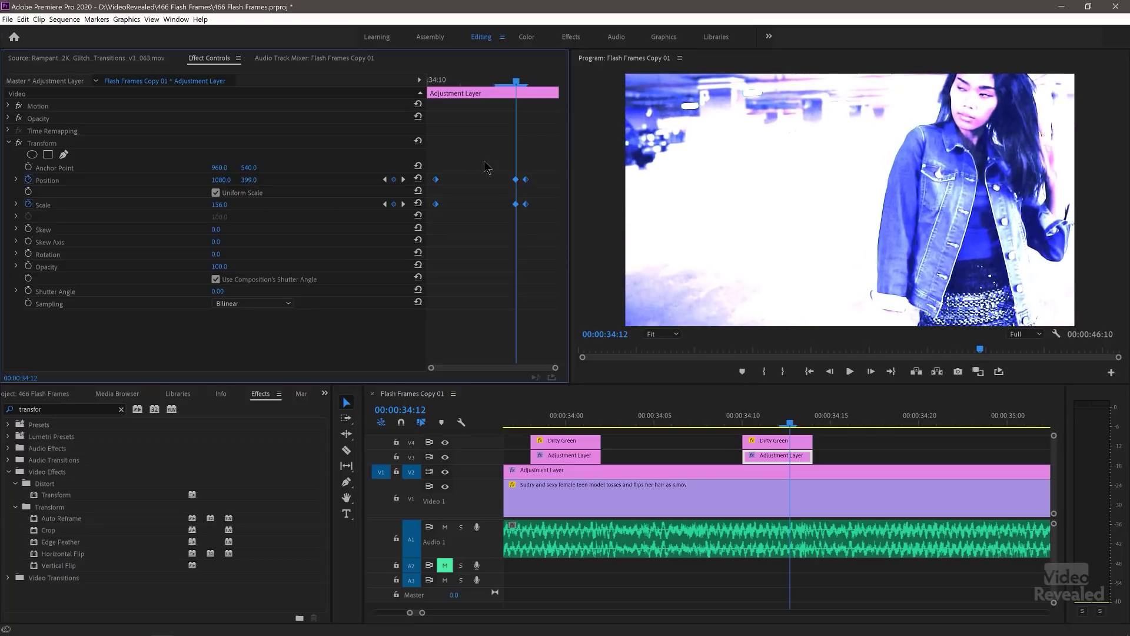
pyautogui.click(496, 89)
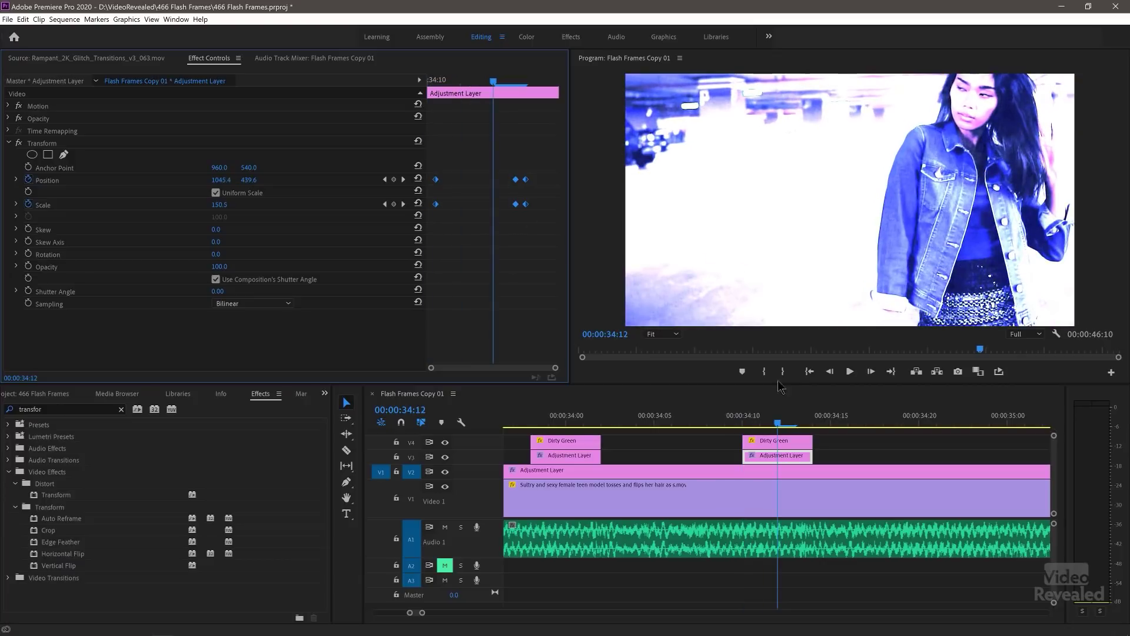
pyautogui.scroll(-3, 877, 442)
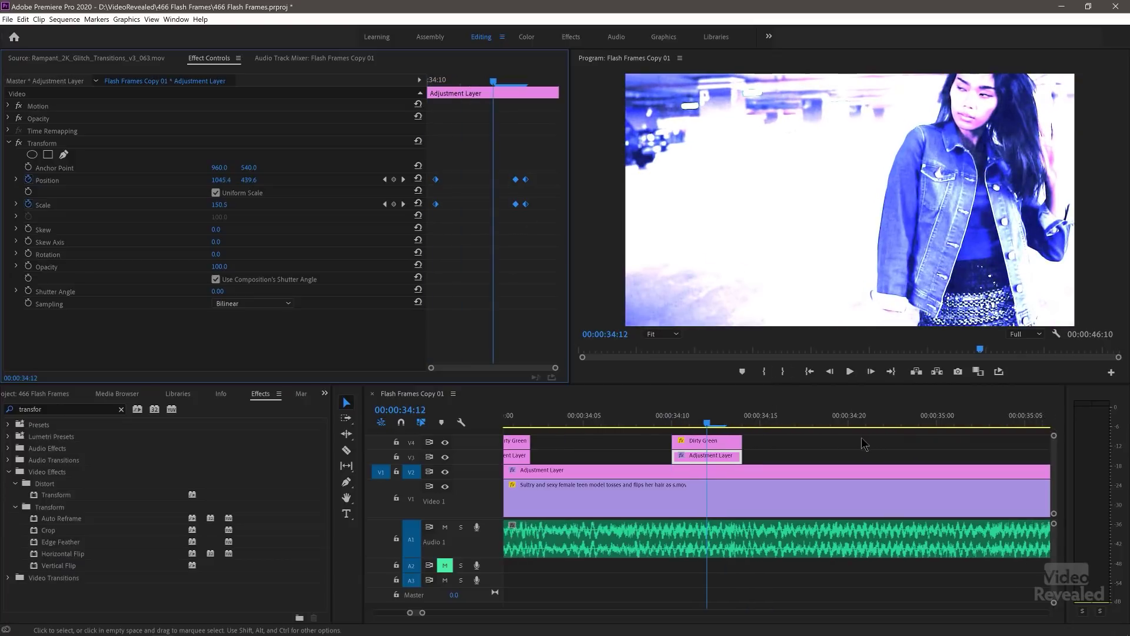
# Duplicate the pair again and keyframe its adjustment layer at Scale 208, then Position X 652 at 34:17
pyautogui.moveTo(759, 437); pyautogui.dragTo(779, 452)
pyautogui.click(776, 419)
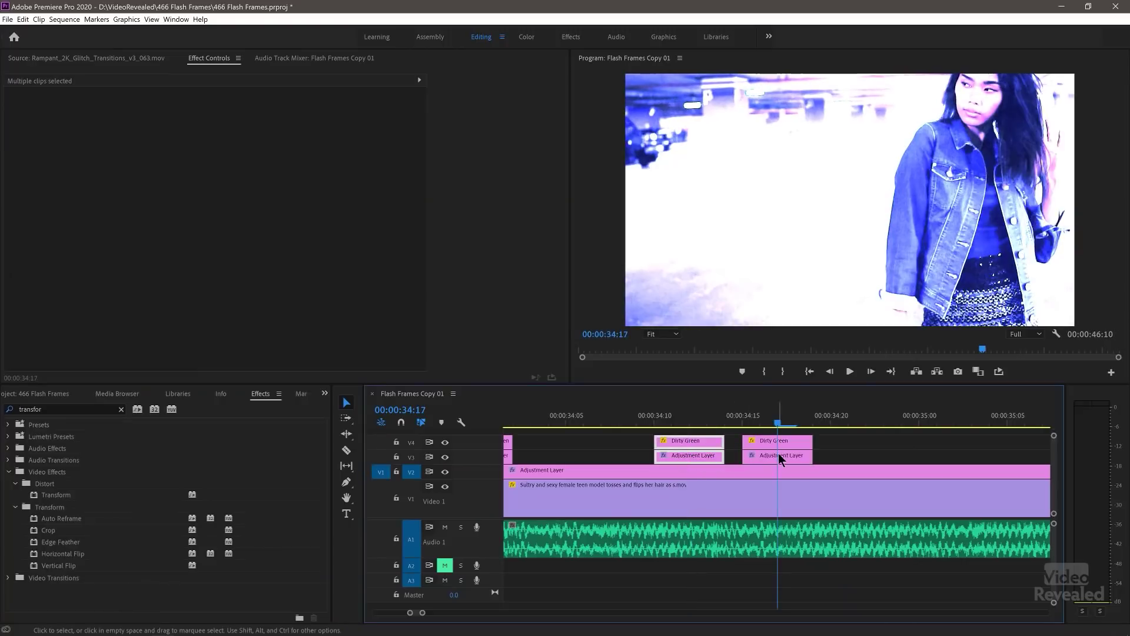
pyautogui.click(777, 455)
pyautogui.click(384, 180)
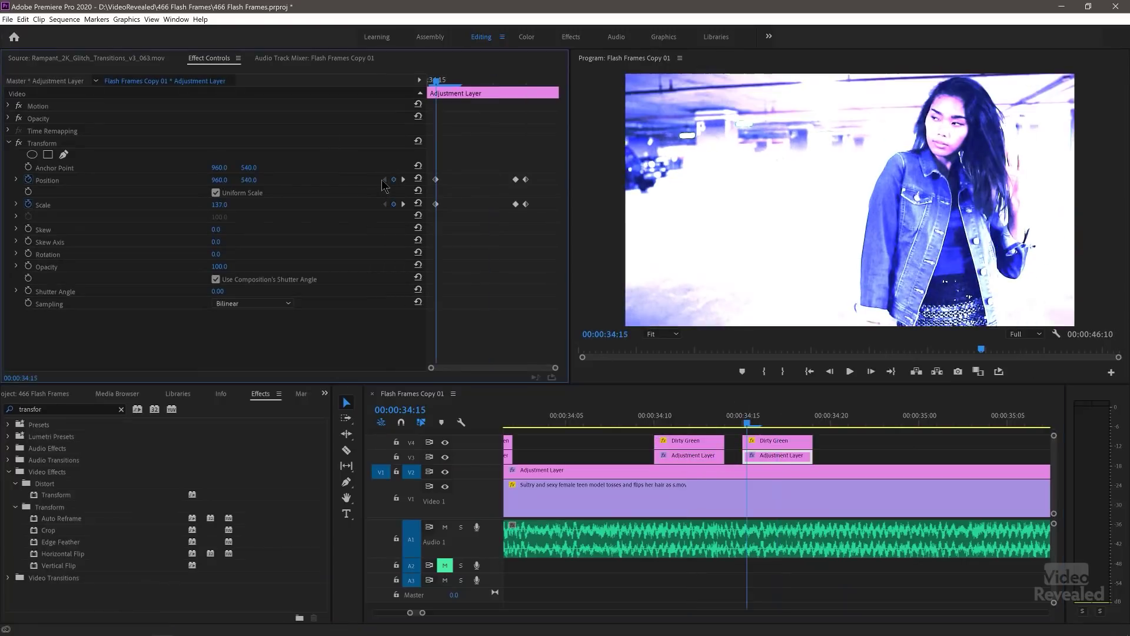
pyautogui.moveTo(218, 208); pyautogui.dragTo(261, 178)
pyautogui.click(404, 180)
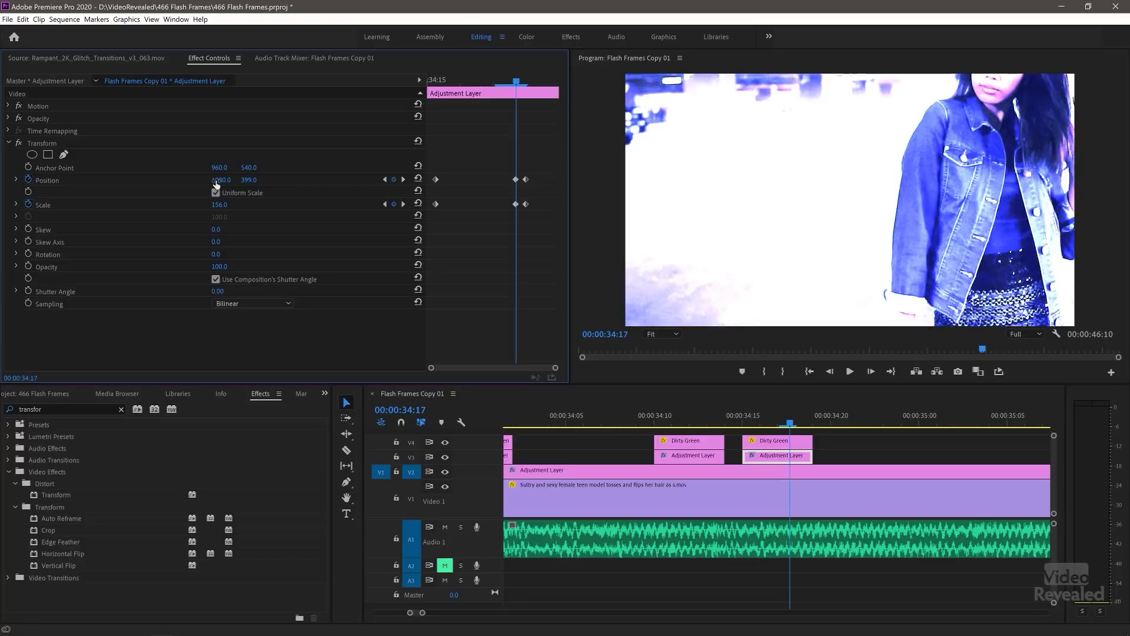
pyautogui.moveTo(215, 182); pyautogui.dragTo(264, 179)
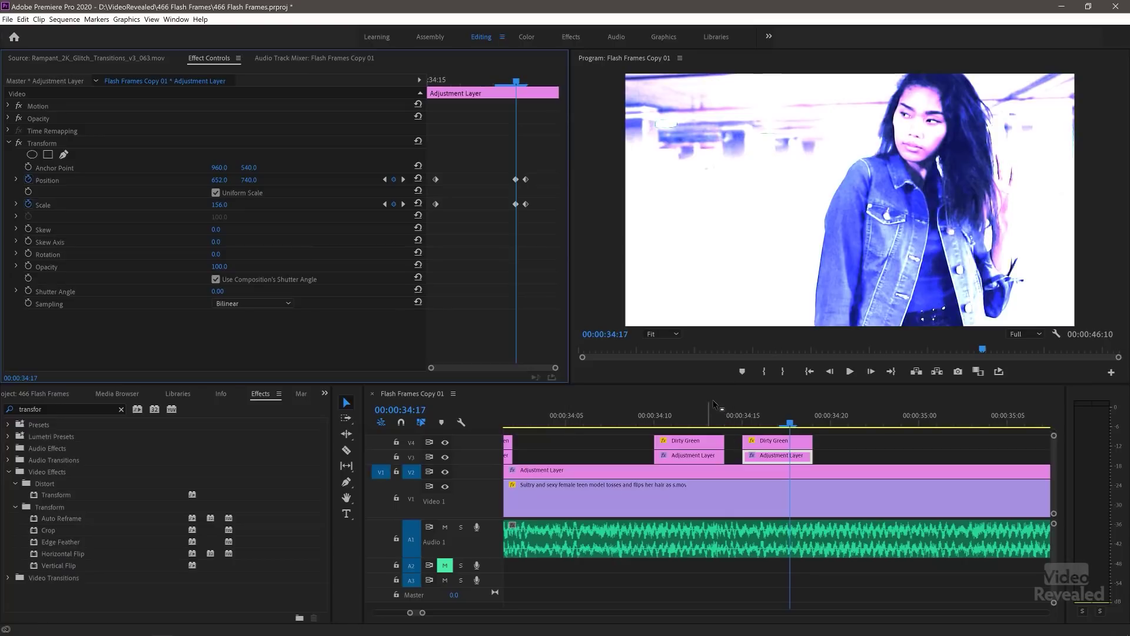
pyautogui.press('-')
pyautogui.press('-')
pyautogui.click(626, 423)
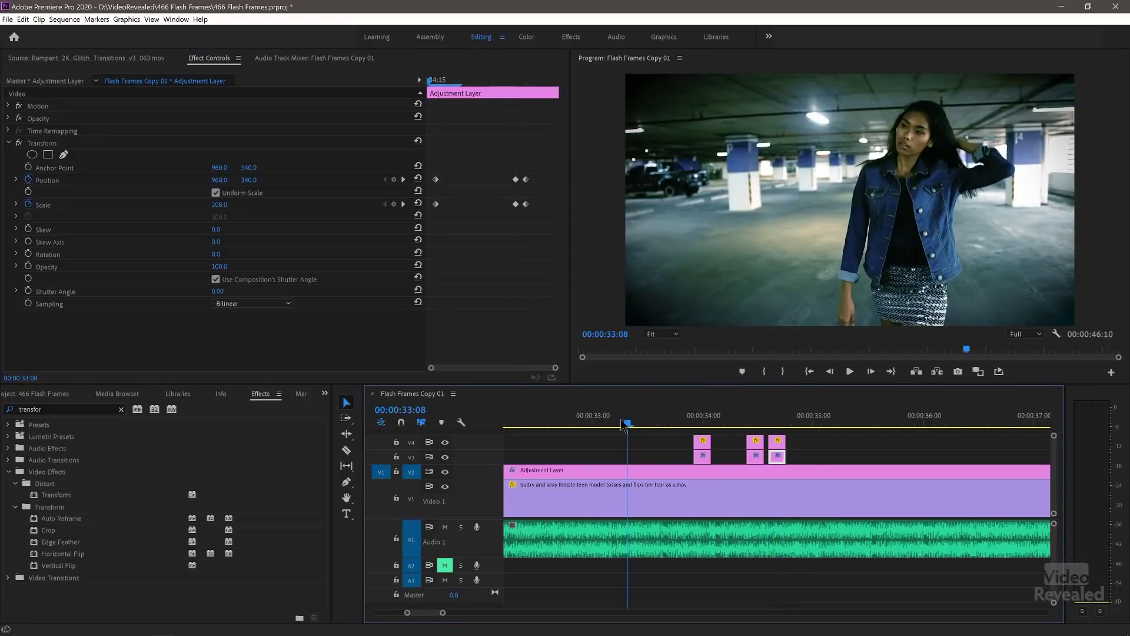
pyautogui.click(599, 443)
pyautogui.press('space')
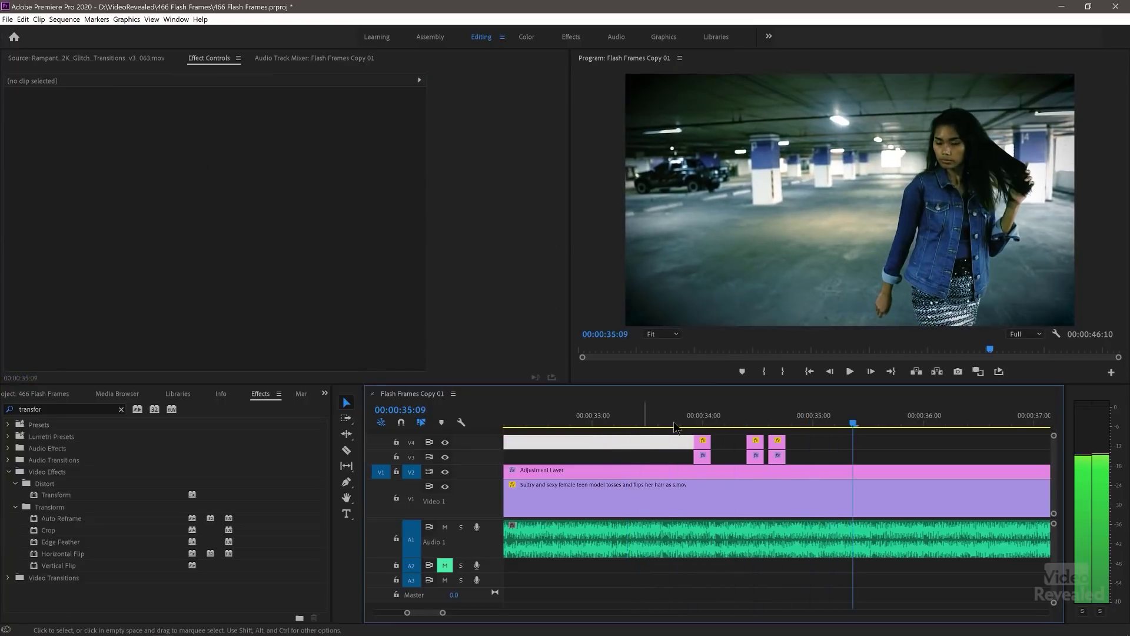
pyautogui.click(629, 427)
pyautogui.press('space')
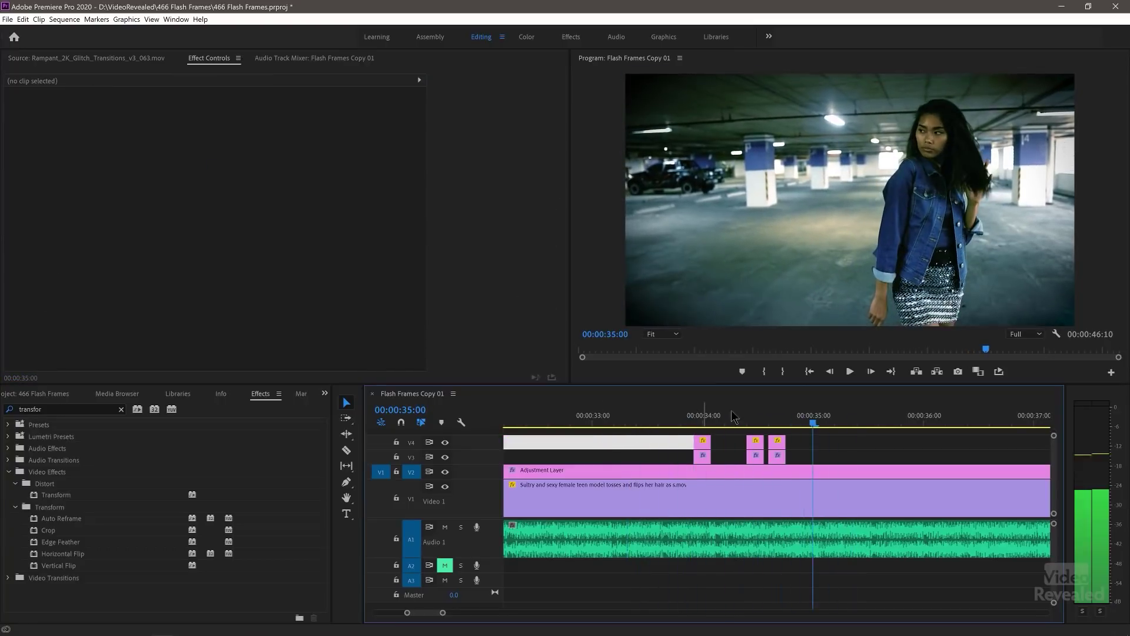
pyautogui.click(747, 422)
pyautogui.moveTo(758, 422); pyautogui.dragTo(626, 444)
pyautogui.press('space')
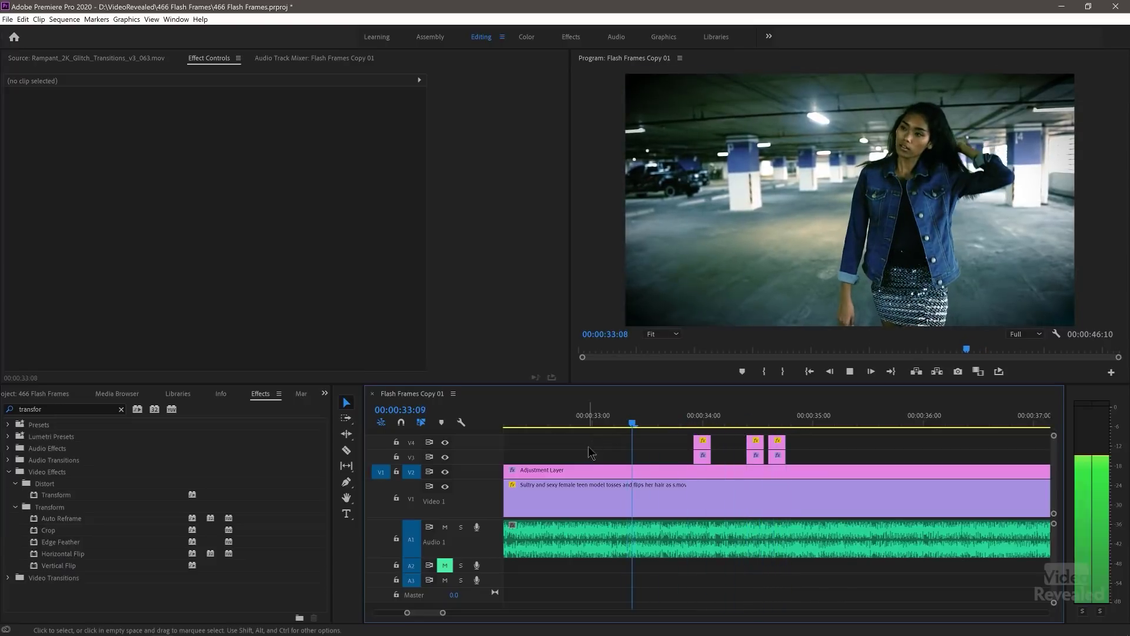
pyautogui.press('space')
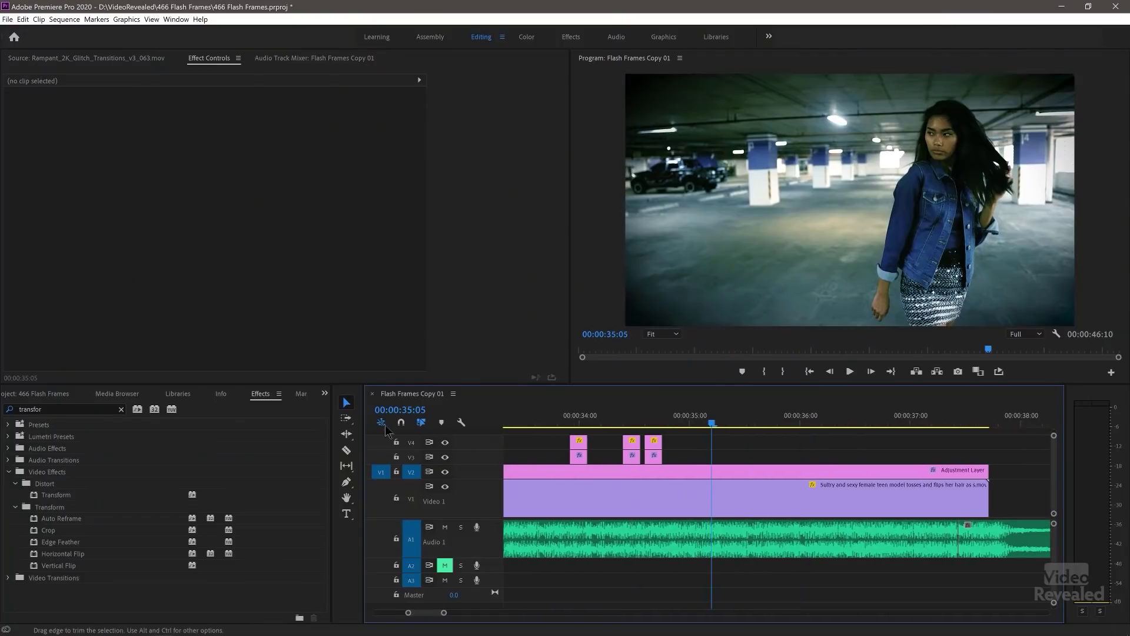
# Load Rampant_2K_Glitch_Transitions_v3_058, then v3_063, into the Source Monitor and scrub through each
pyautogui.click(49, 394)
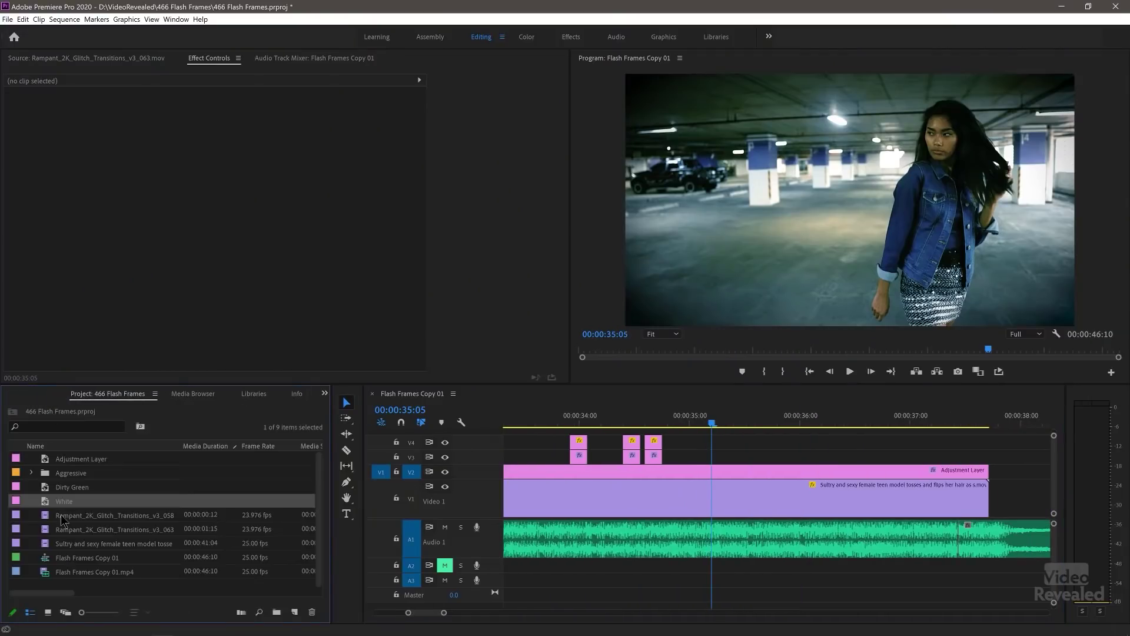
pyautogui.doubleClick(45, 520)
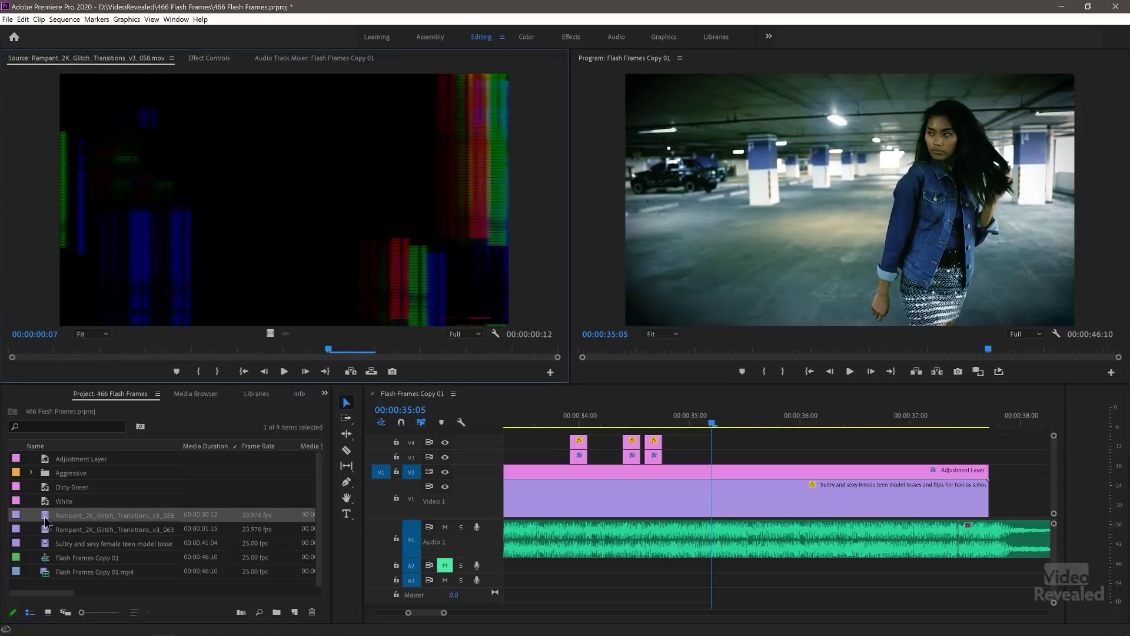
pyautogui.moveTo(136, 359); pyautogui.dragTo(53, 357)
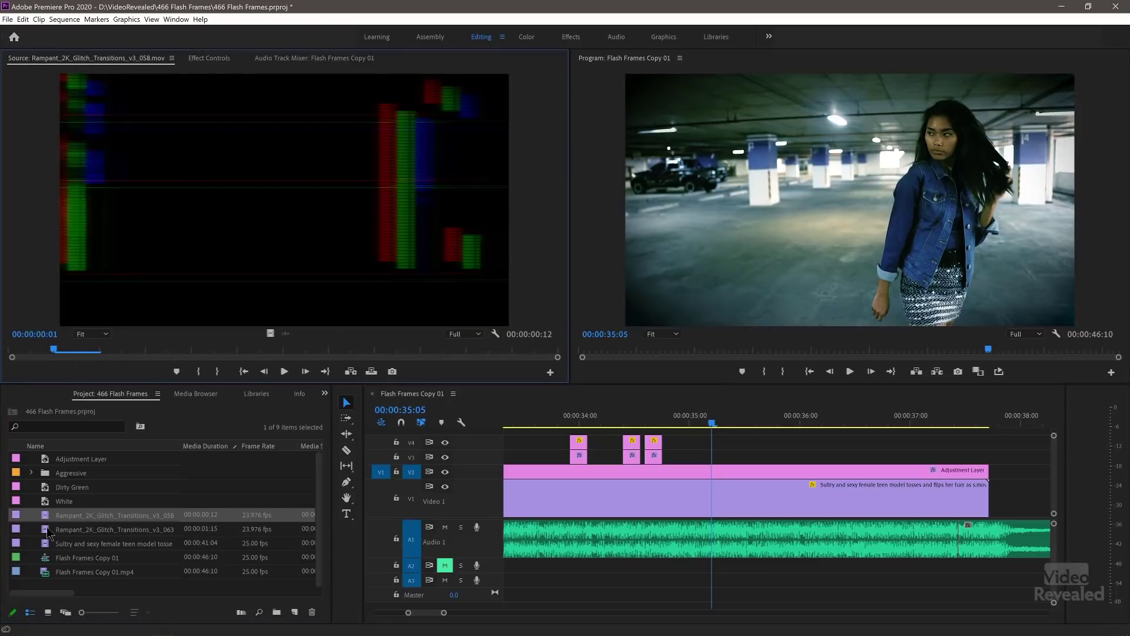
pyautogui.doubleClick(47, 530)
pyautogui.moveTo(97, 353); pyautogui.dragTo(505, 366)
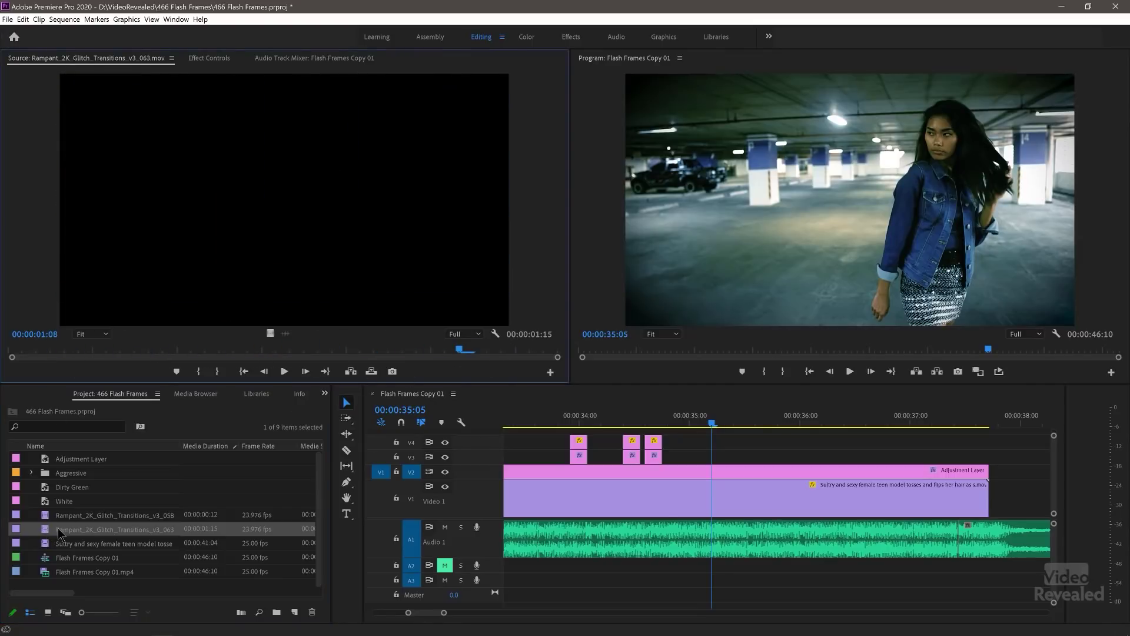
# Place the 063 glitch clip on V3 after 35:00, trim its end, and play it back
pyautogui.moveTo(47, 534); pyautogui.dragTo(699, 428)
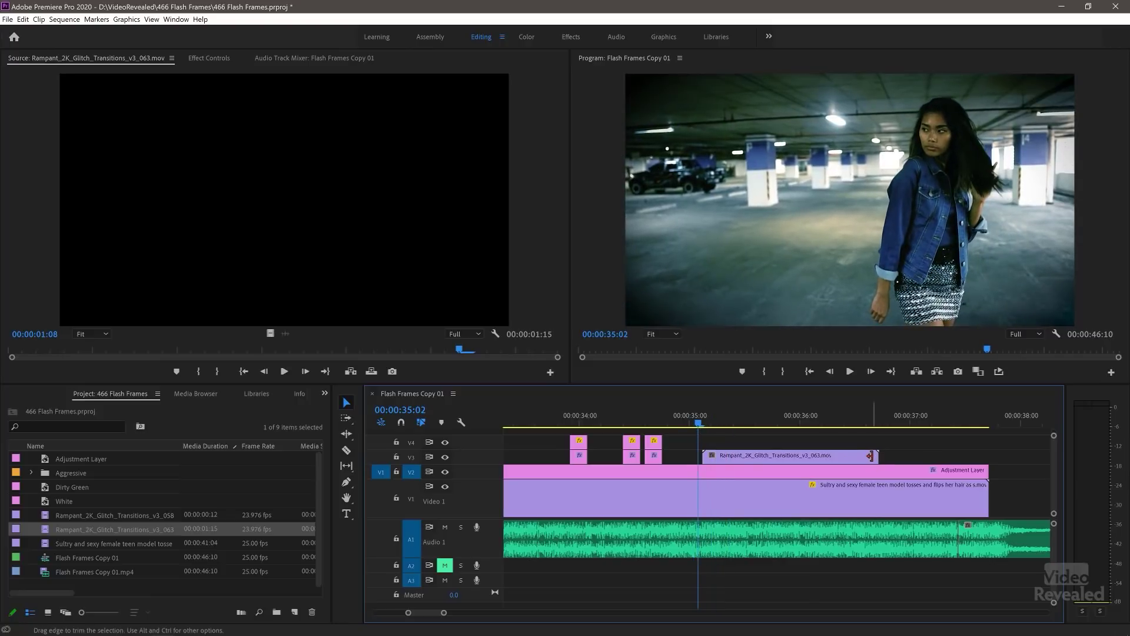
pyautogui.moveTo(870, 456); pyautogui.dragTo(750, 456)
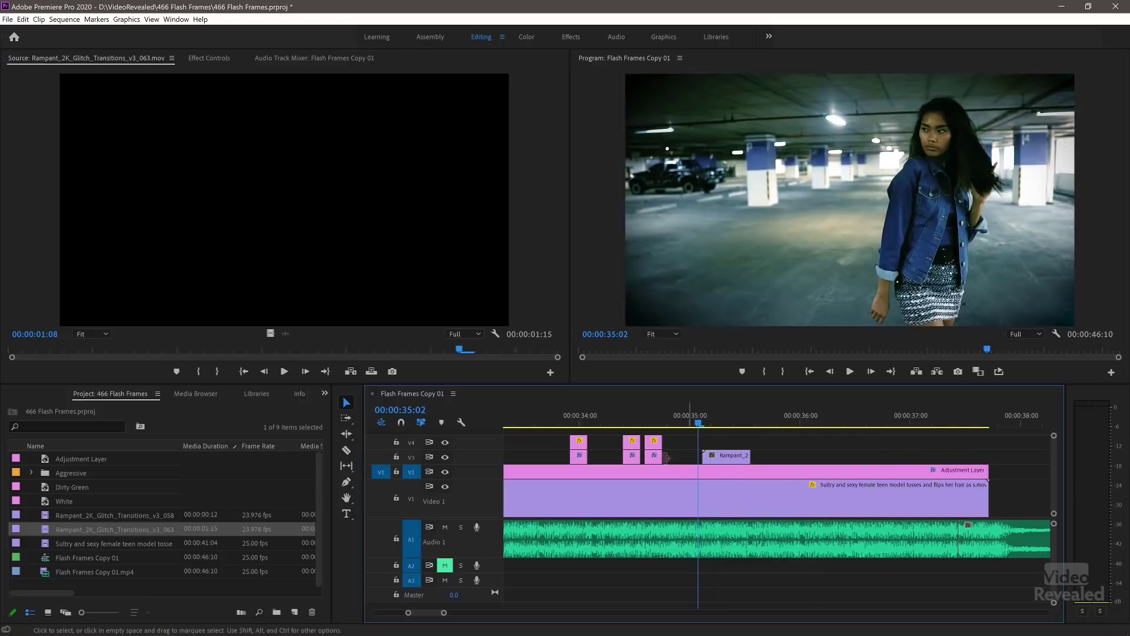
pyautogui.press('space')
pyautogui.press('space')
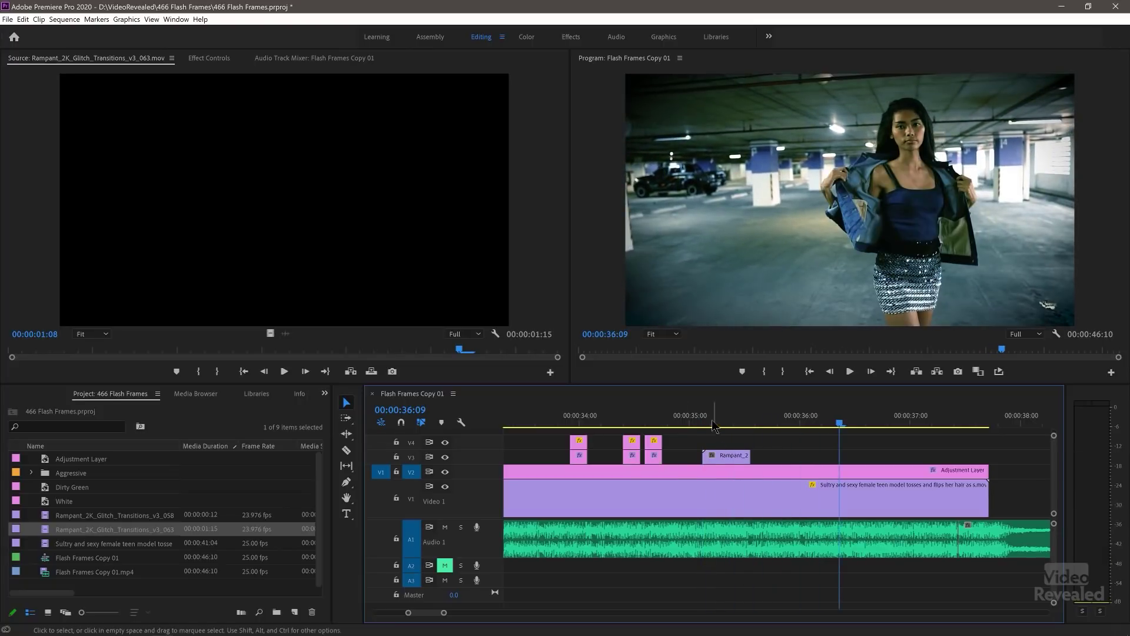
pyautogui.click(715, 425)
pyautogui.press('space')
pyautogui.press('space')
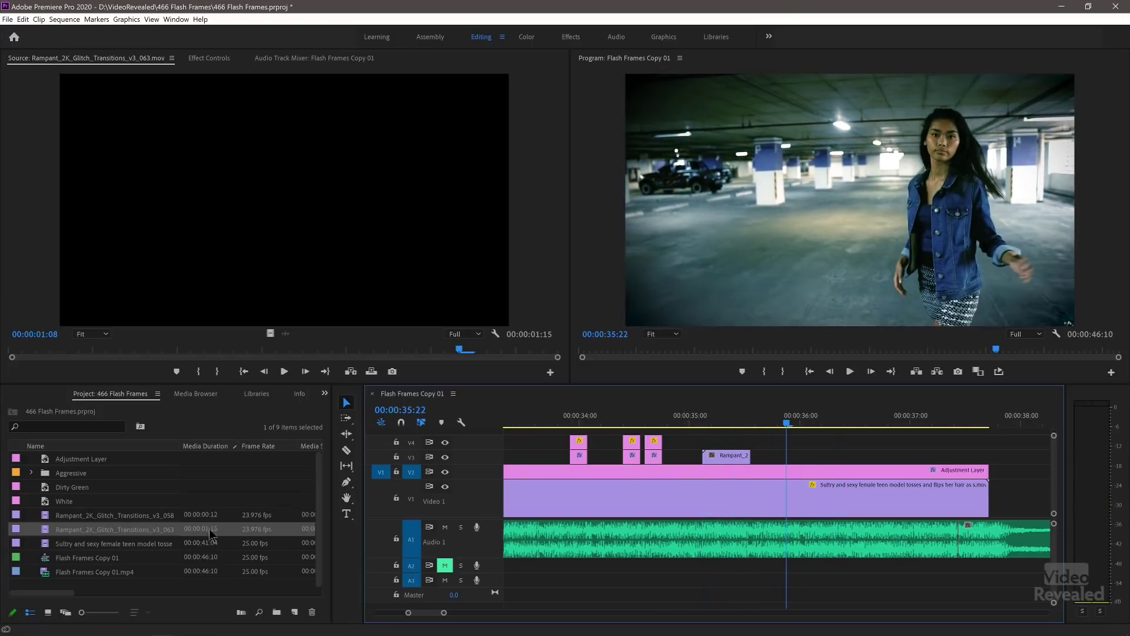
pyautogui.press('space')
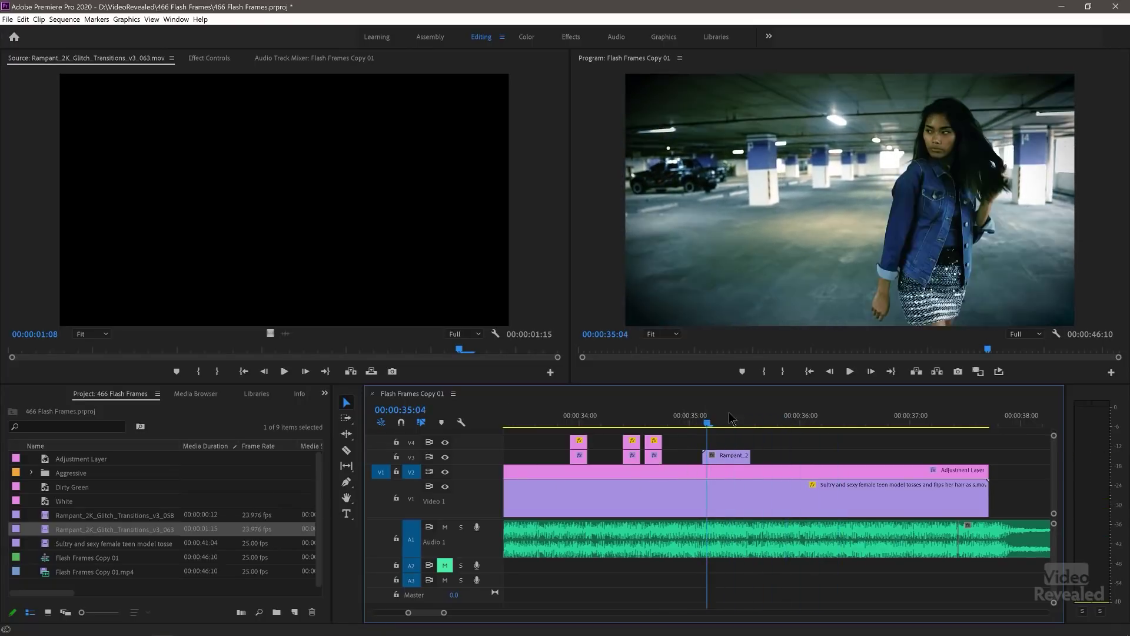
# Set the 063 glitch clip to frame size and scrub the overlay across the footage
pyautogui.rightClick(729, 457)
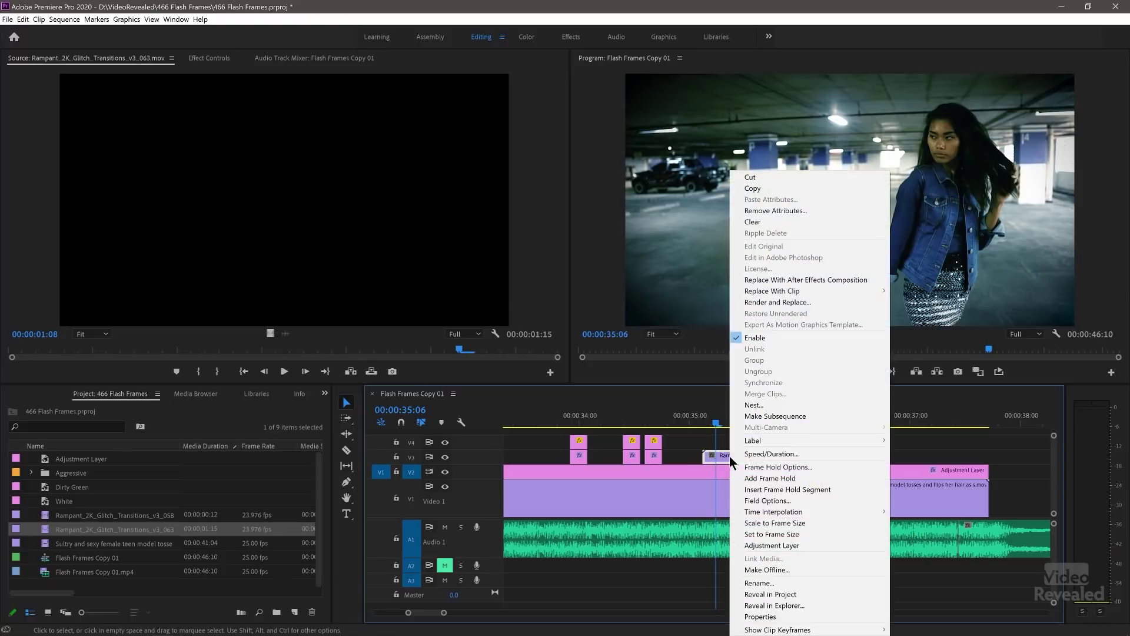
pyautogui.click(784, 533)
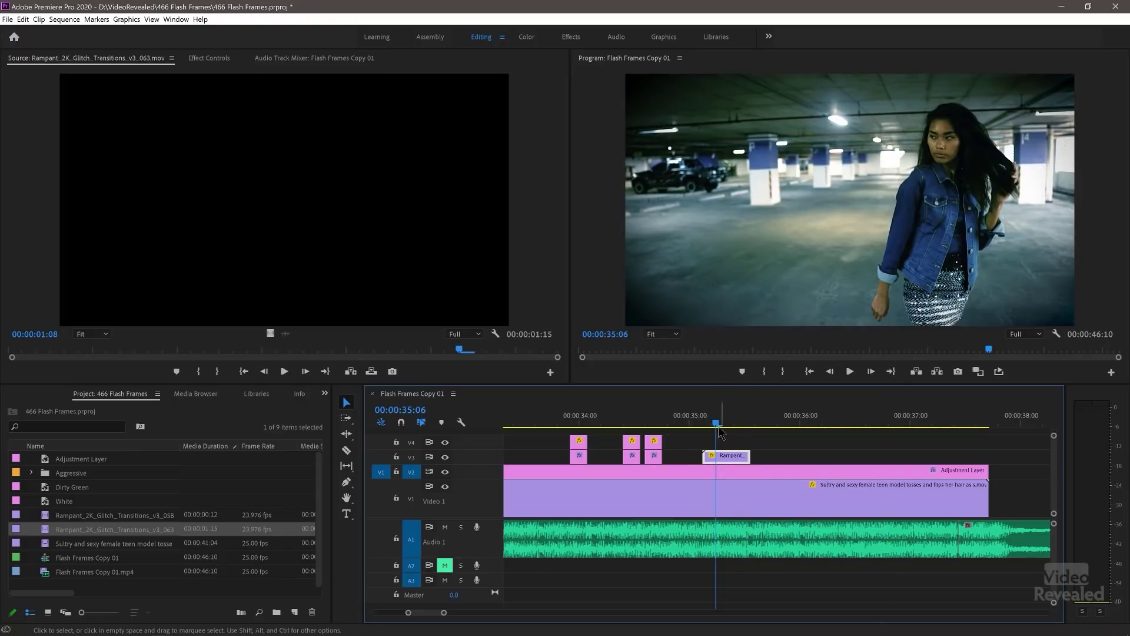
pyautogui.moveTo(729, 424); pyautogui.dragTo(745, 430)
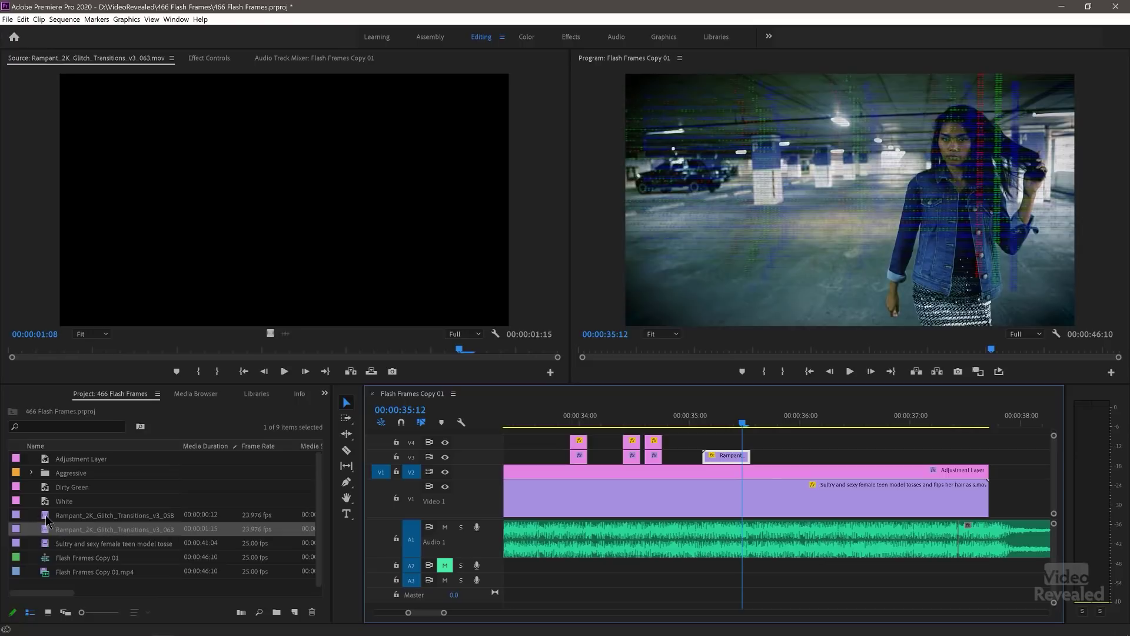
# Place the 058 glitch clip on V3 and set it to frame size
pyautogui.moveTo(48, 518); pyautogui.dragTo(446, 465)
pyautogui.moveTo(770, 454); pyautogui.dragTo(779, 455)
pyautogui.rightClick(788, 458)
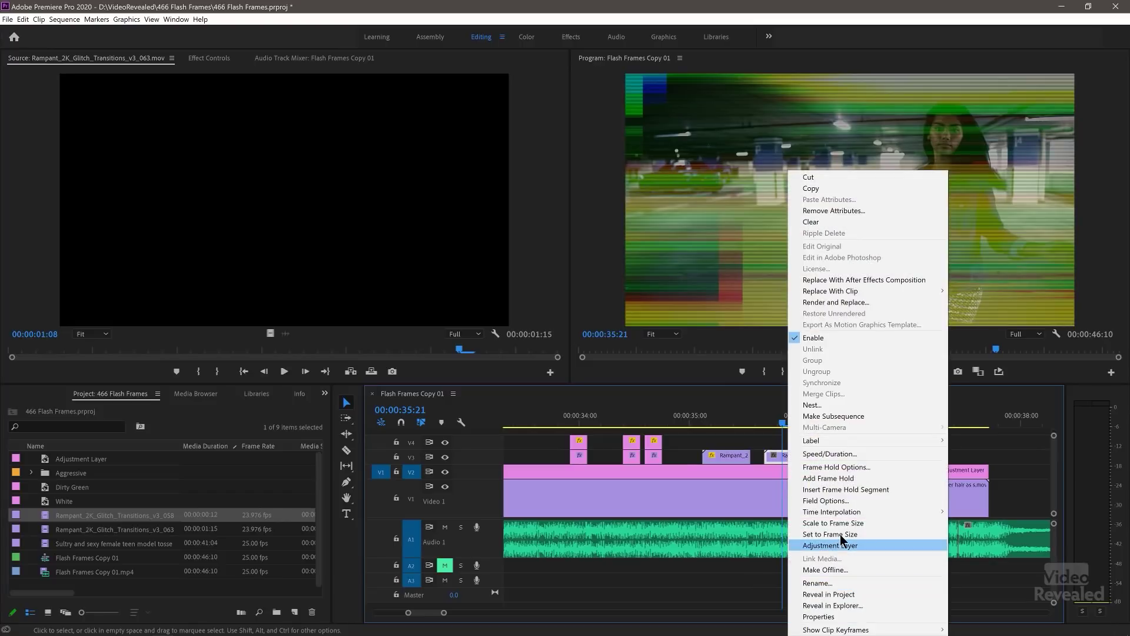
pyautogui.click(842, 534)
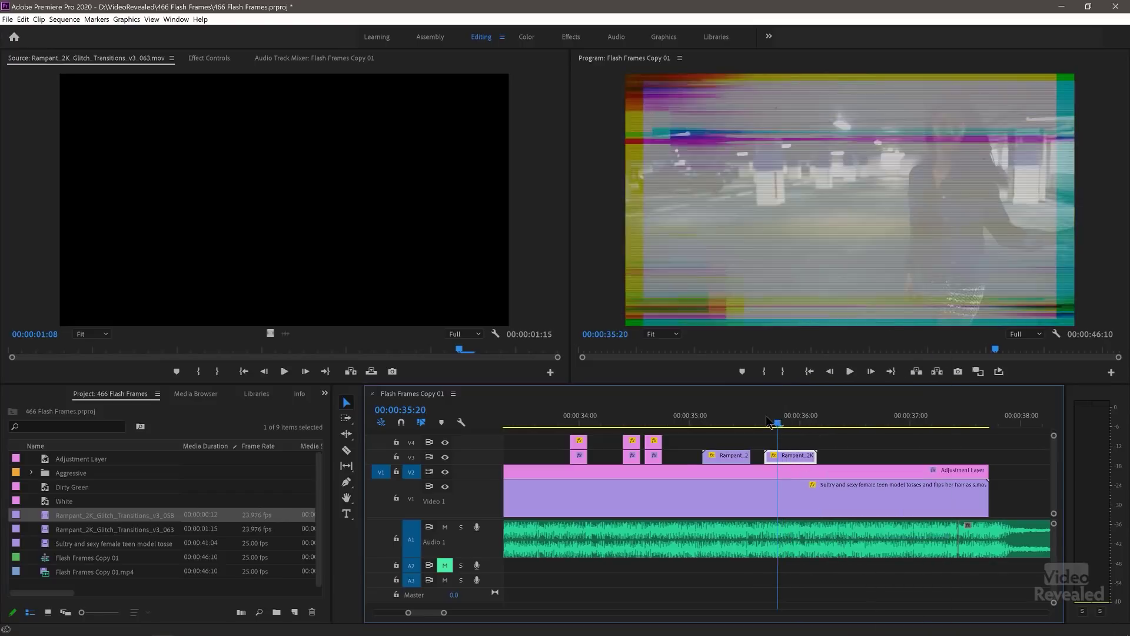
# Preview the overlay from 33:16, then move the 058 clip later to about 37:00 and replay
pyautogui.moveTo(783, 424); pyautogui.dragTo(760, 424)
pyautogui.click(539, 419)
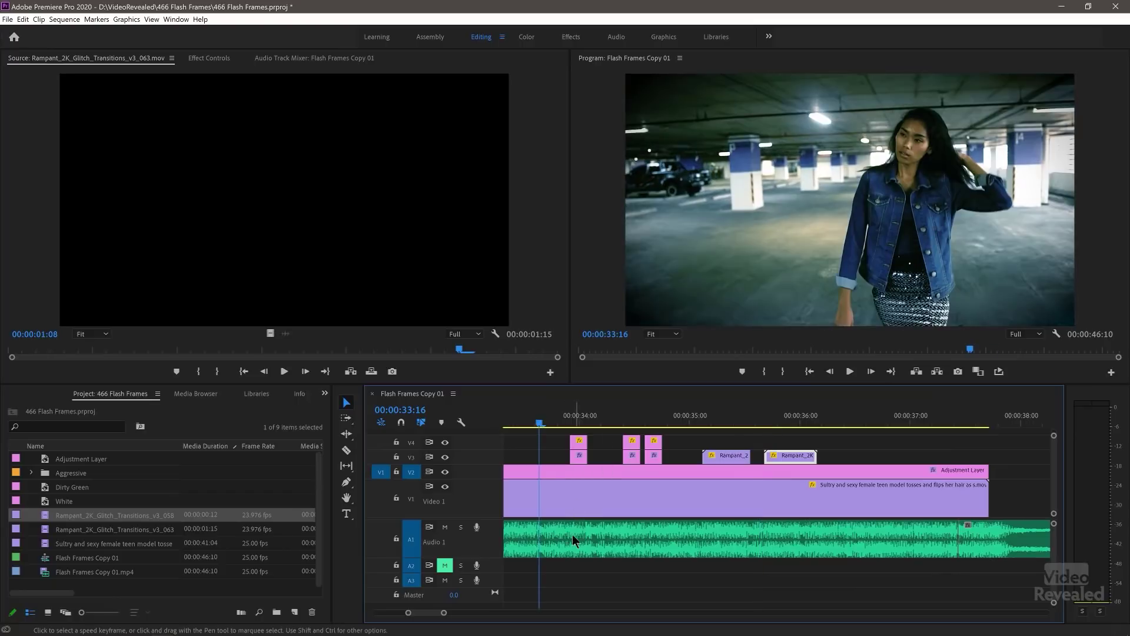
pyautogui.press('space')
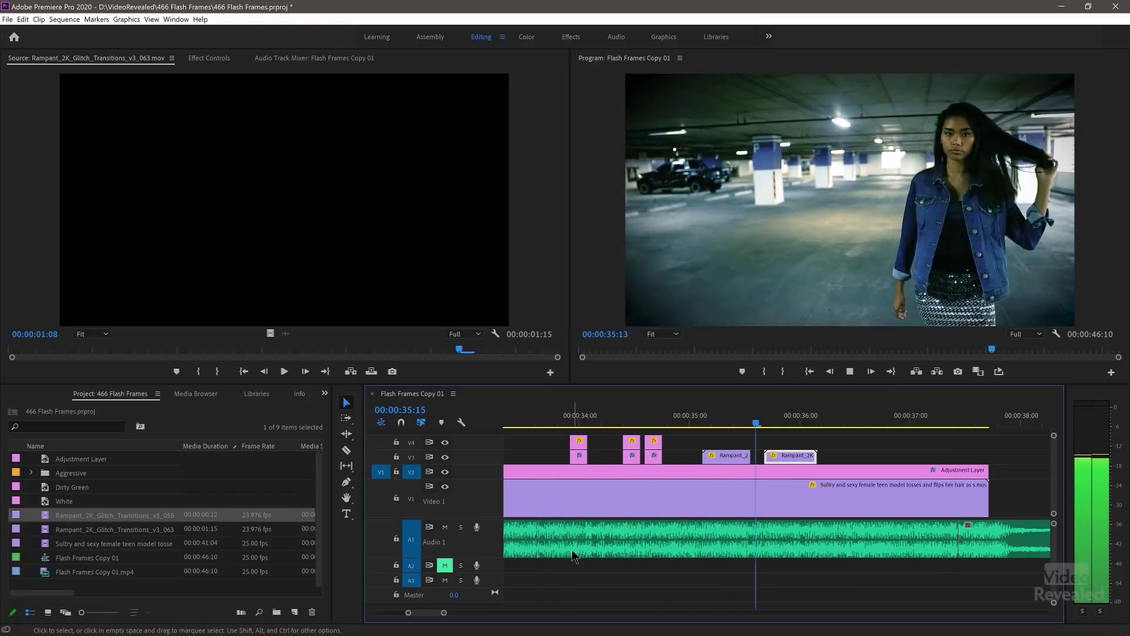
pyautogui.press('space')
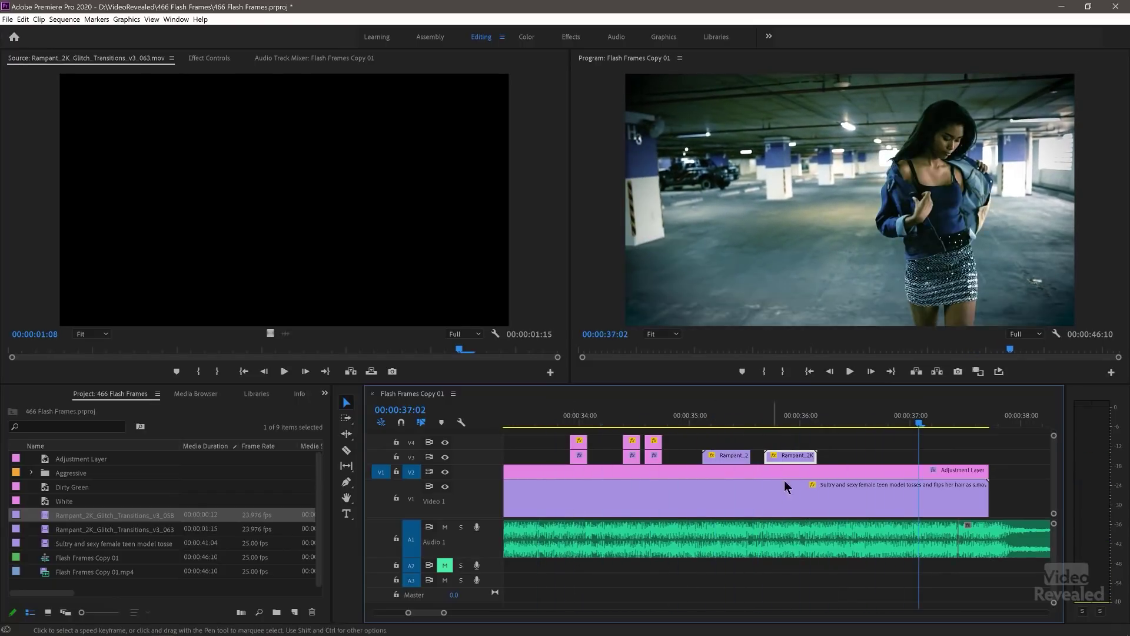
pyautogui.moveTo(787, 454); pyautogui.dragTo(957, 455)
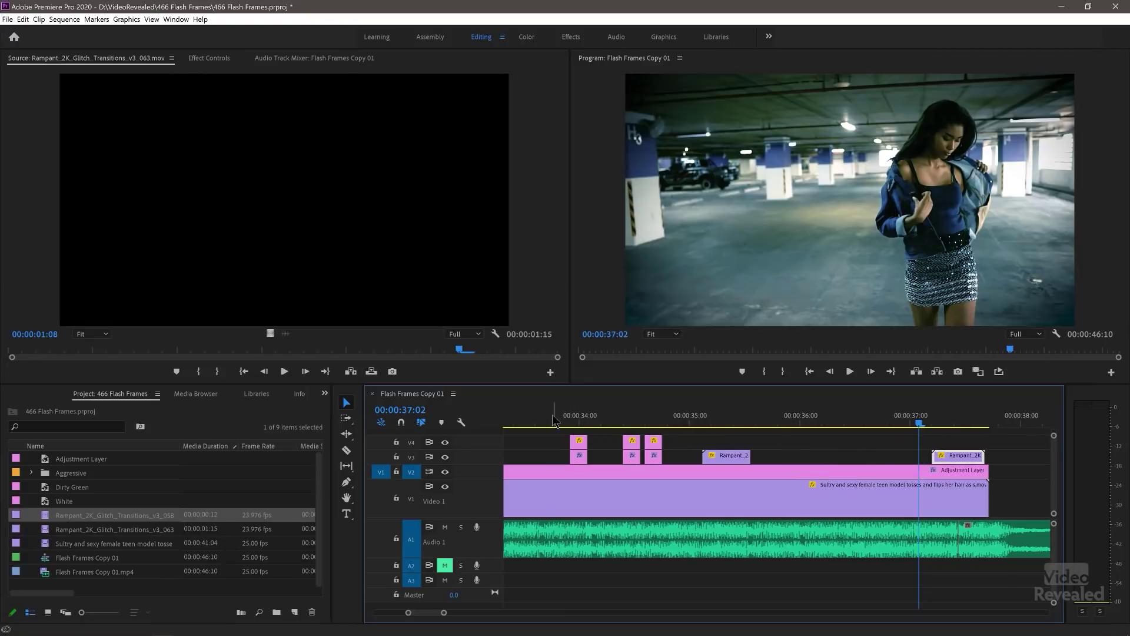
pyautogui.click(553, 419)
pyautogui.press('space')
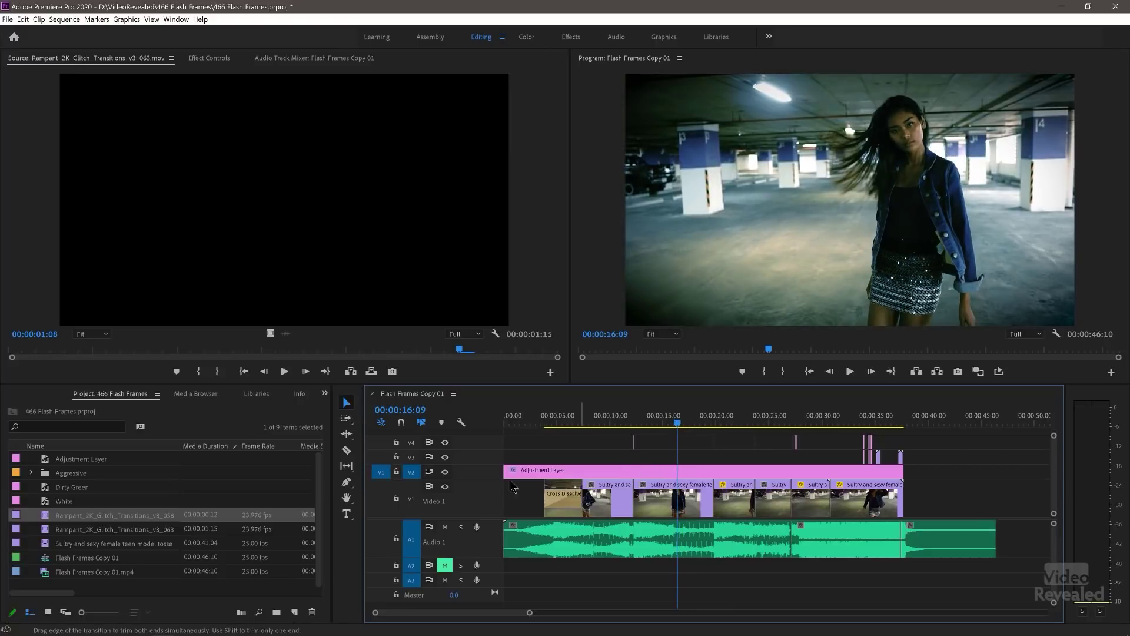
# Turn off V2's track output to hide the adjustment layer's blue-teal grade
pyautogui.click(446, 473)
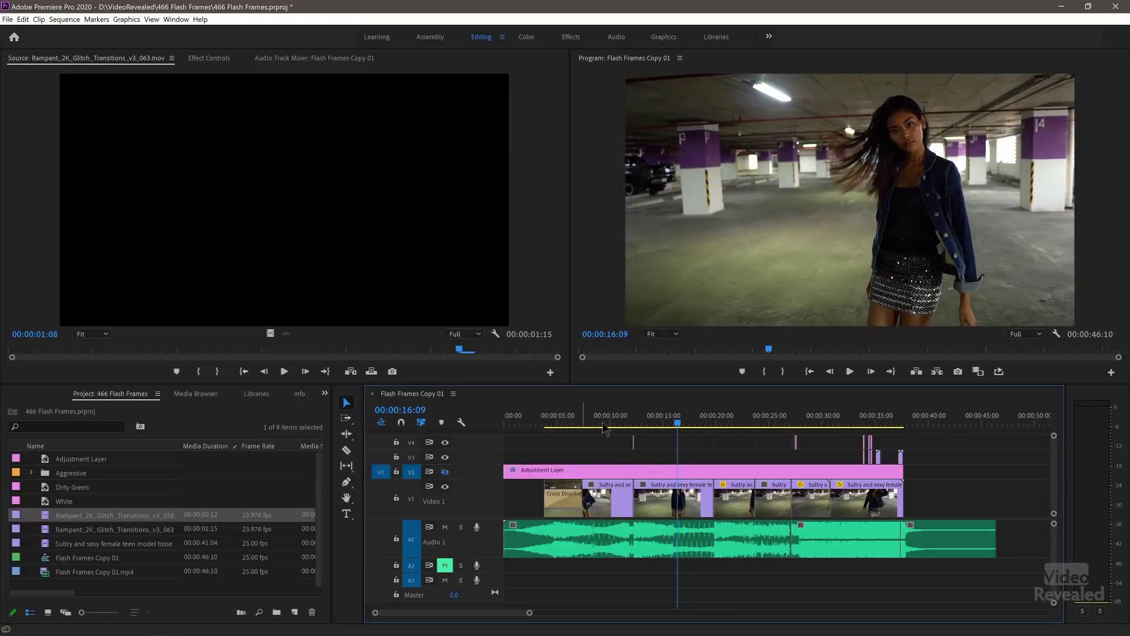
# Compare graded and ungraded footage from about 7 seconds, leaving V2 on and the Adjustment Layer selected
pyautogui.moveTo(603, 424)
pyautogui.mouseDown()
pyautogui.moveTo(545, 423)
pyautogui.moveTo(598, 427)
pyautogui.moveTo(588, 425)
pyautogui.mouseUp()
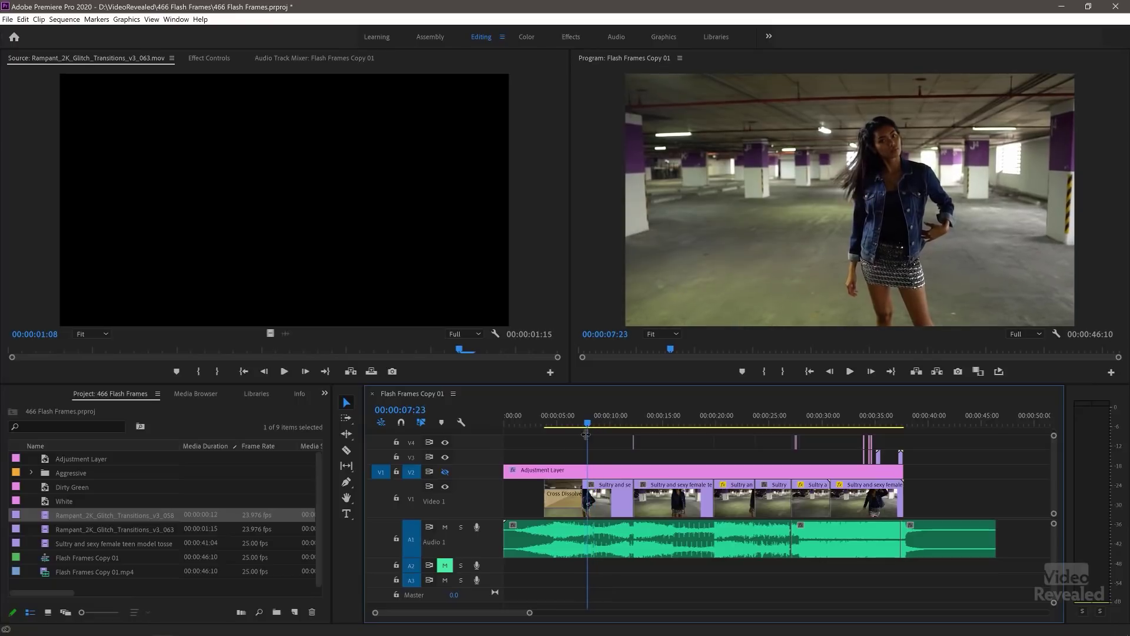
pyautogui.click(446, 472)
pyautogui.click(446, 472)
pyautogui.click(446, 473)
pyautogui.click(446, 472)
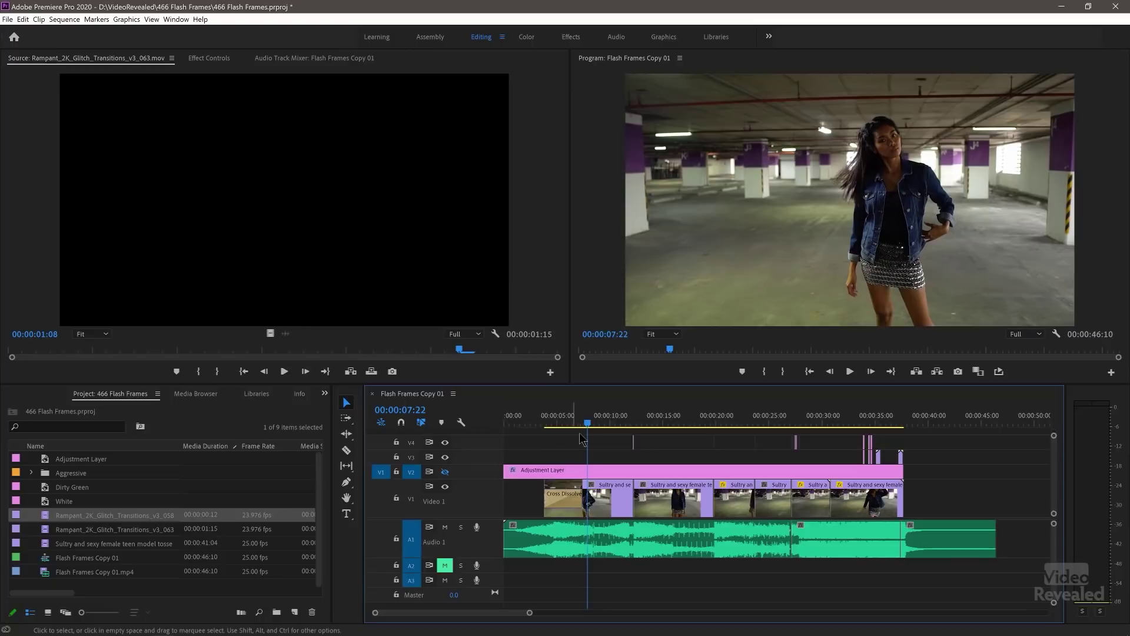
pyautogui.press('space')
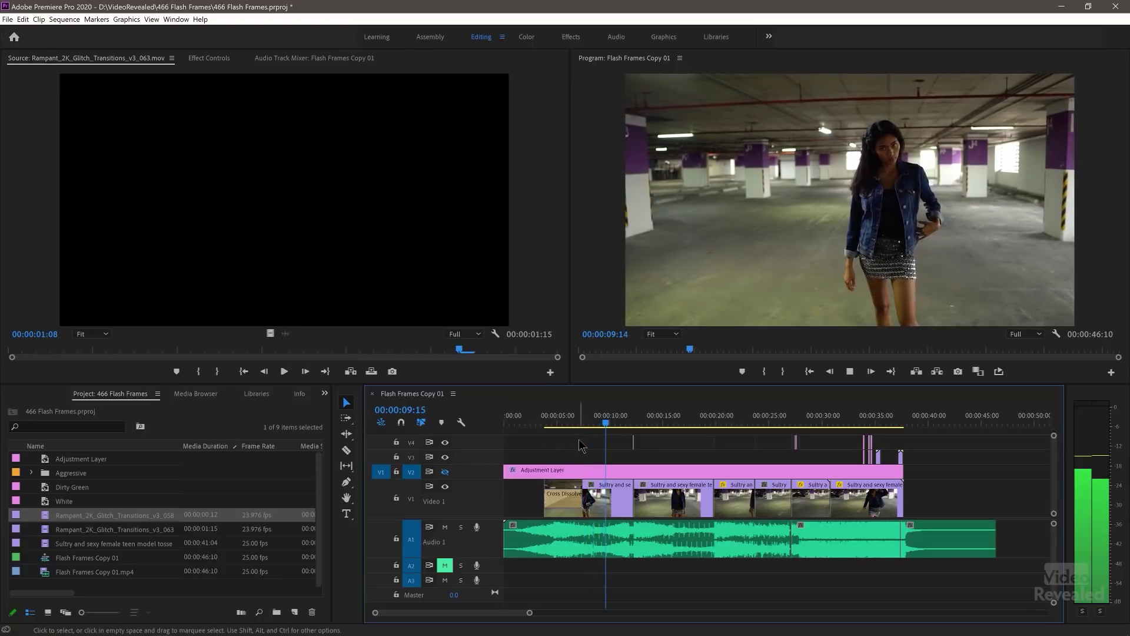
pyautogui.press('space')
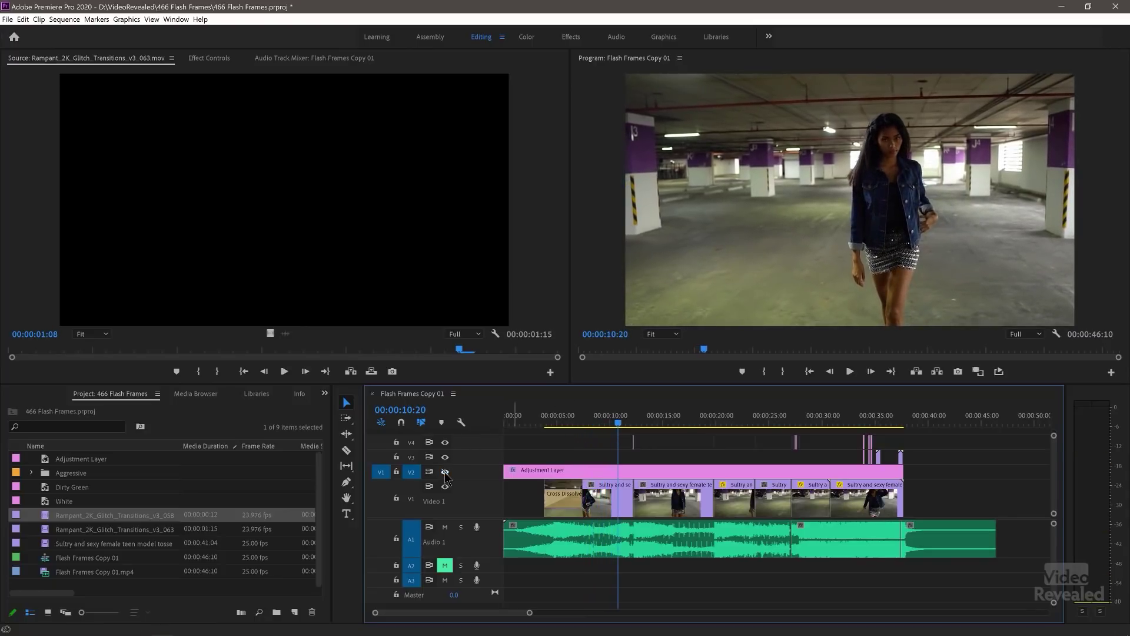
pyautogui.click(446, 472)
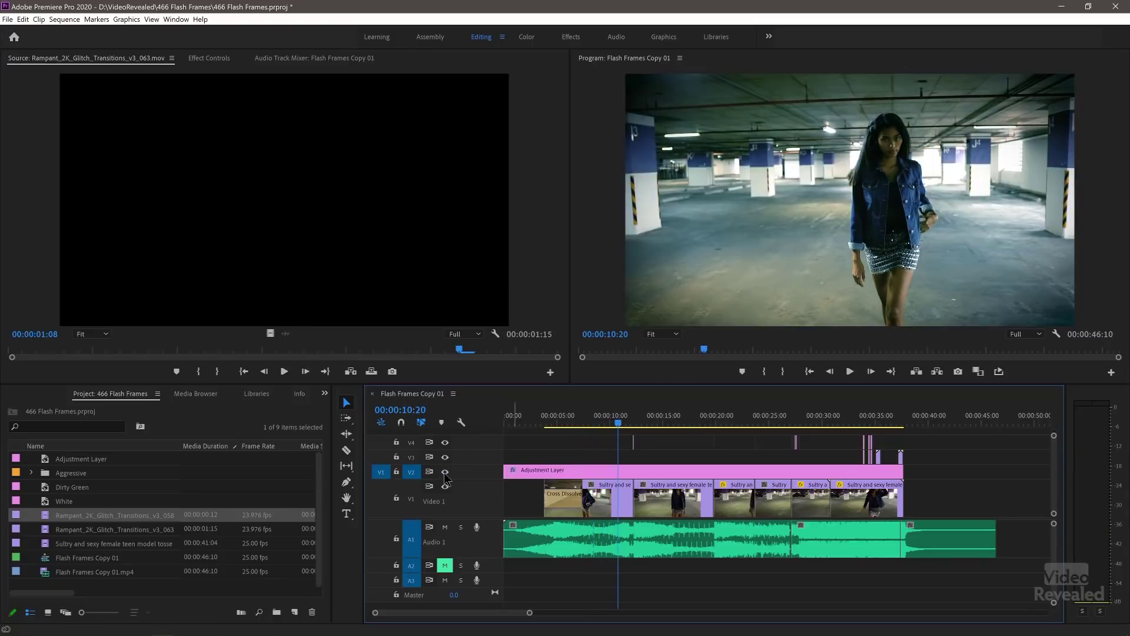
pyautogui.click(649, 469)
# In the Color workspace, bypass and restore Lumetri Color and Basic Correction, then collapse Basic Correction
pyautogui.click(527, 37)
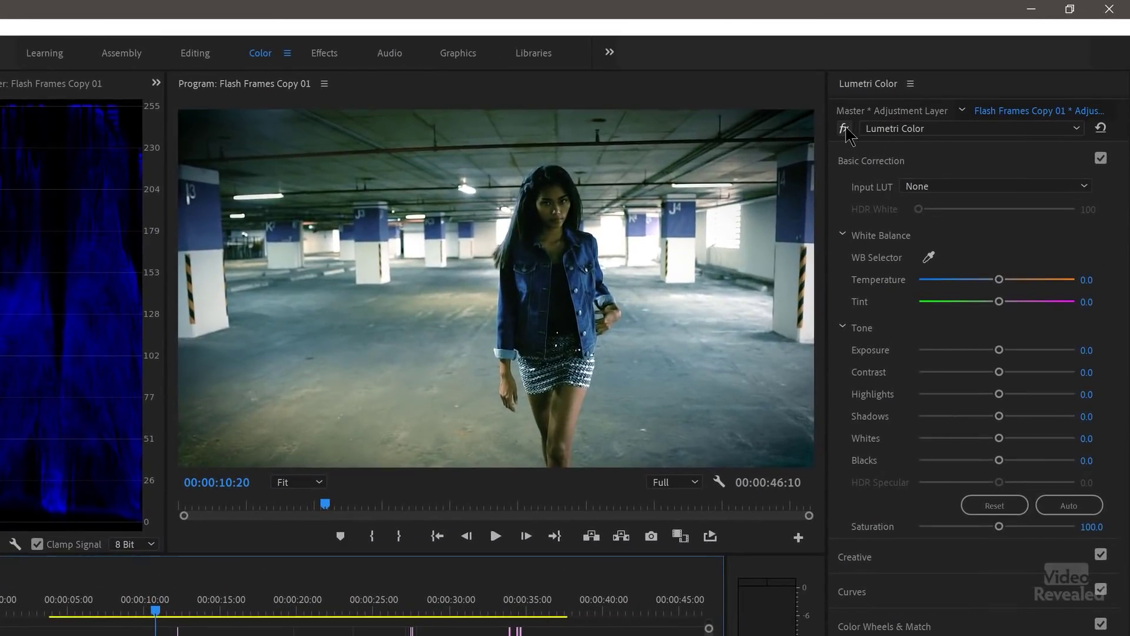
pyautogui.click(845, 129)
pyautogui.click(845, 129)
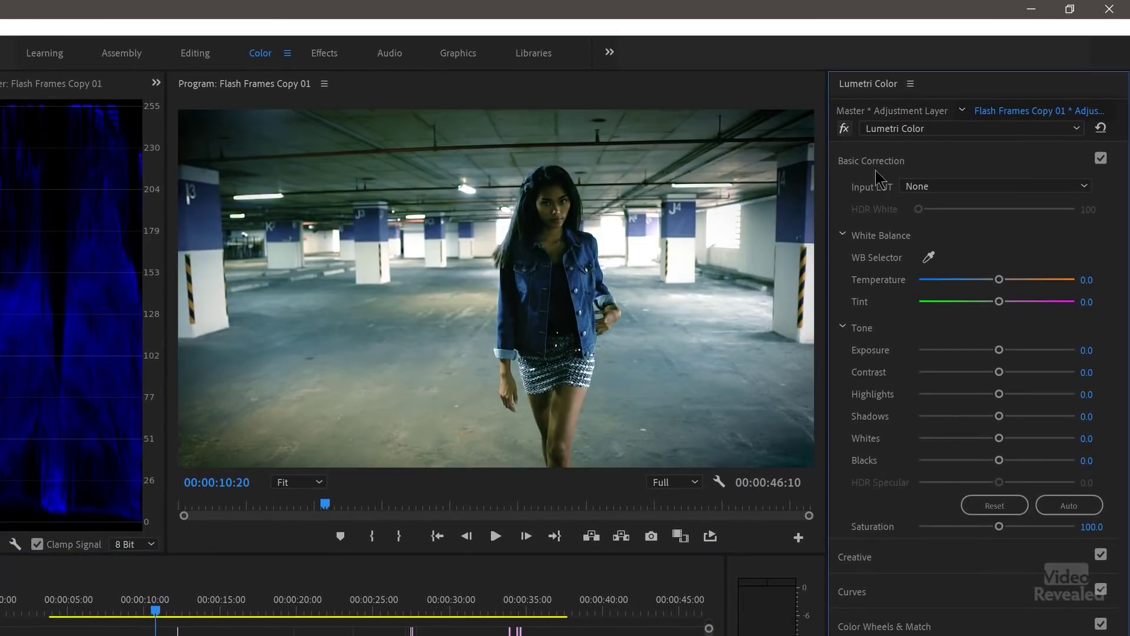
pyautogui.click(1101, 159)
pyautogui.click(1101, 159)
pyautogui.click(1008, 163)
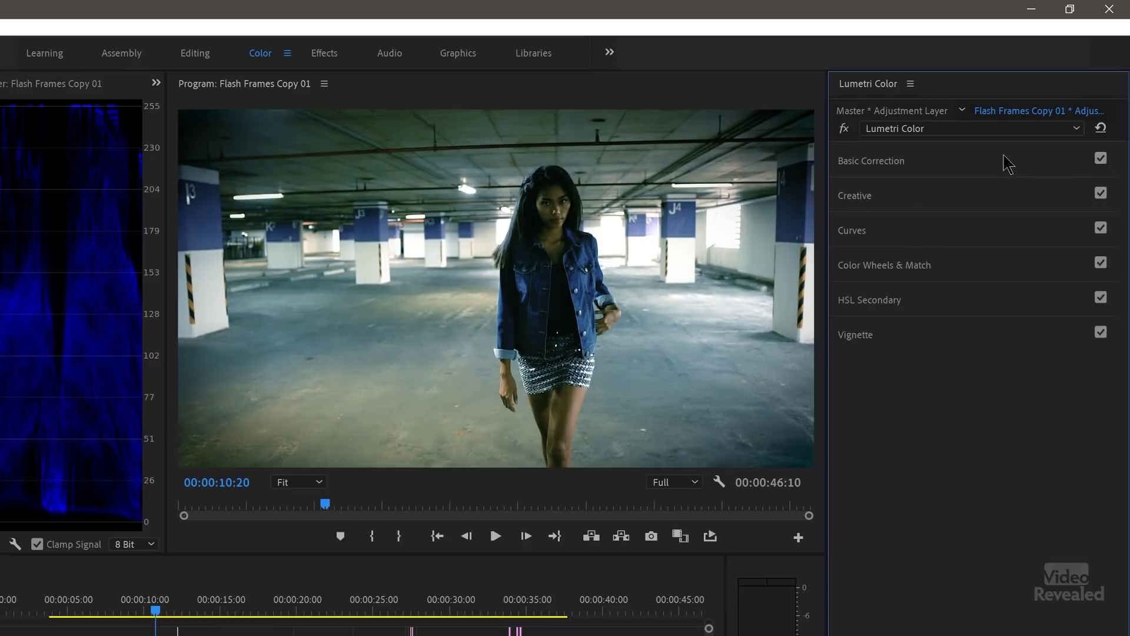
# Expand Creative and toggle the SL BLUE STEEL look off and on to compare
pyautogui.click(923, 203)
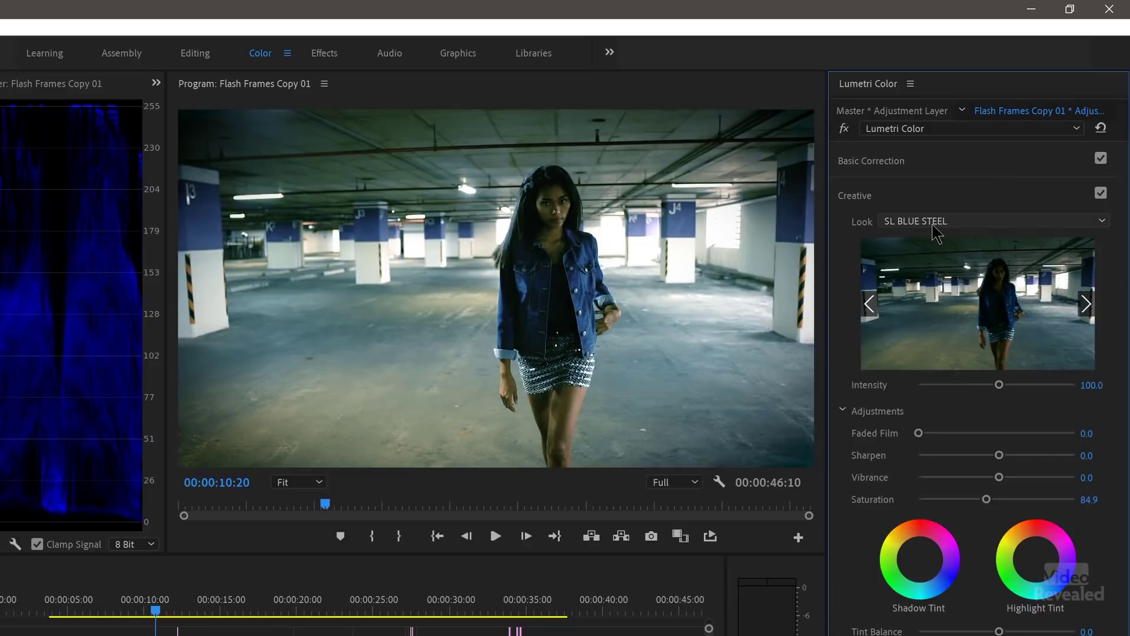
pyautogui.click(1101, 193)
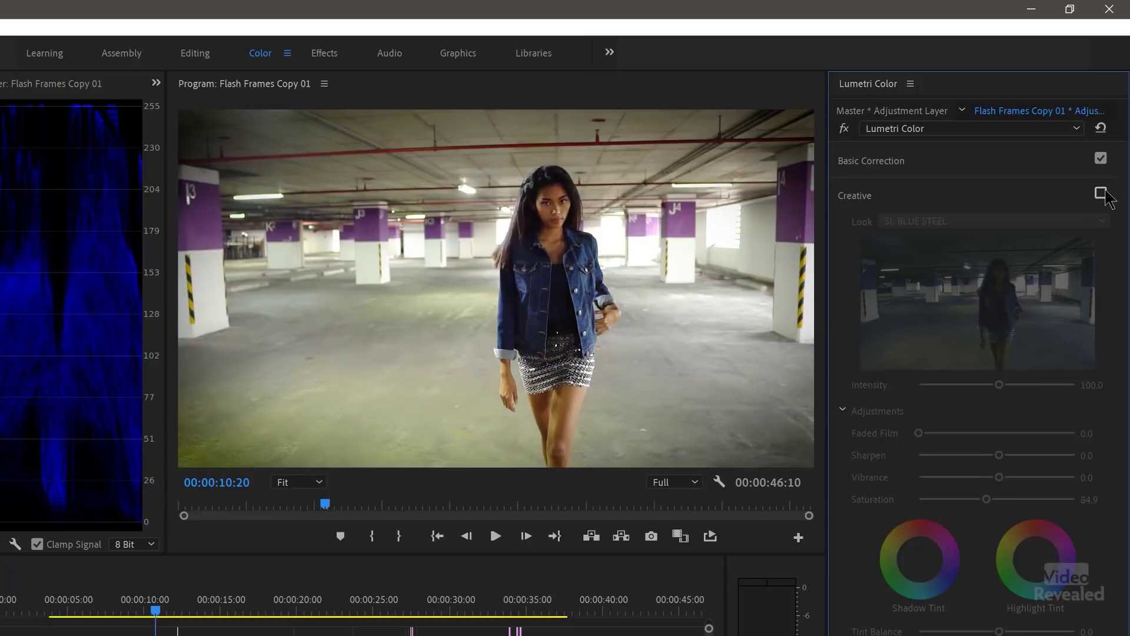
pyautogui.click(1101, 193)
pyautogui.click(1101, 194)
pyautogui.click(1101, 193)
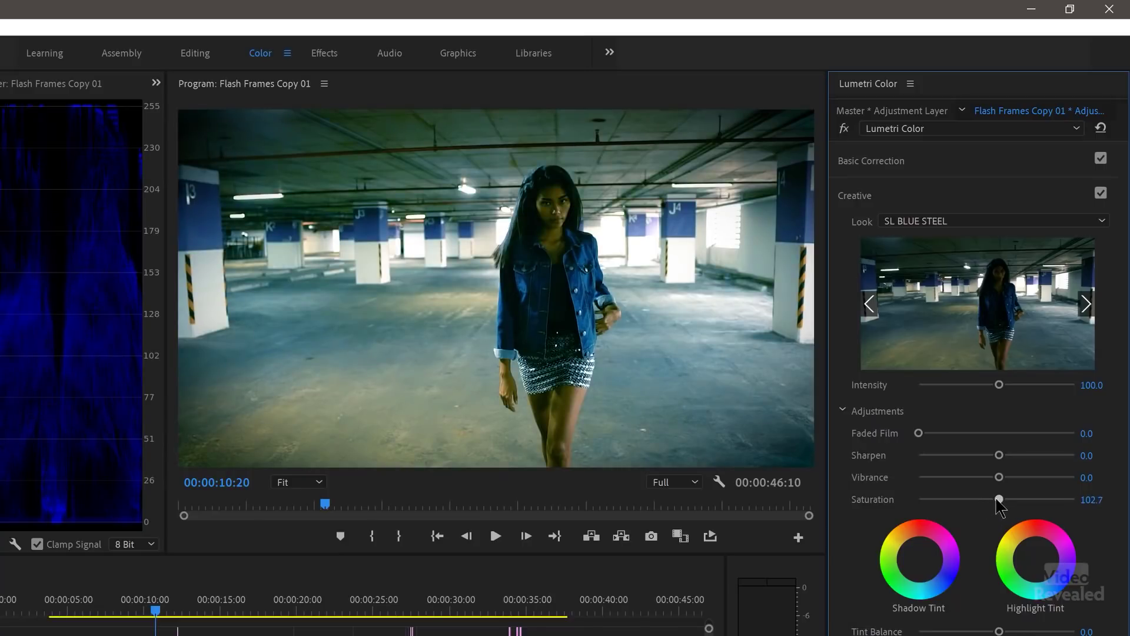
# Lower the Creative saturation to about 85 and return to the Editing workspace
pyautogui.moveTo(999, 501); pyautogui.dragTo(988, 501)
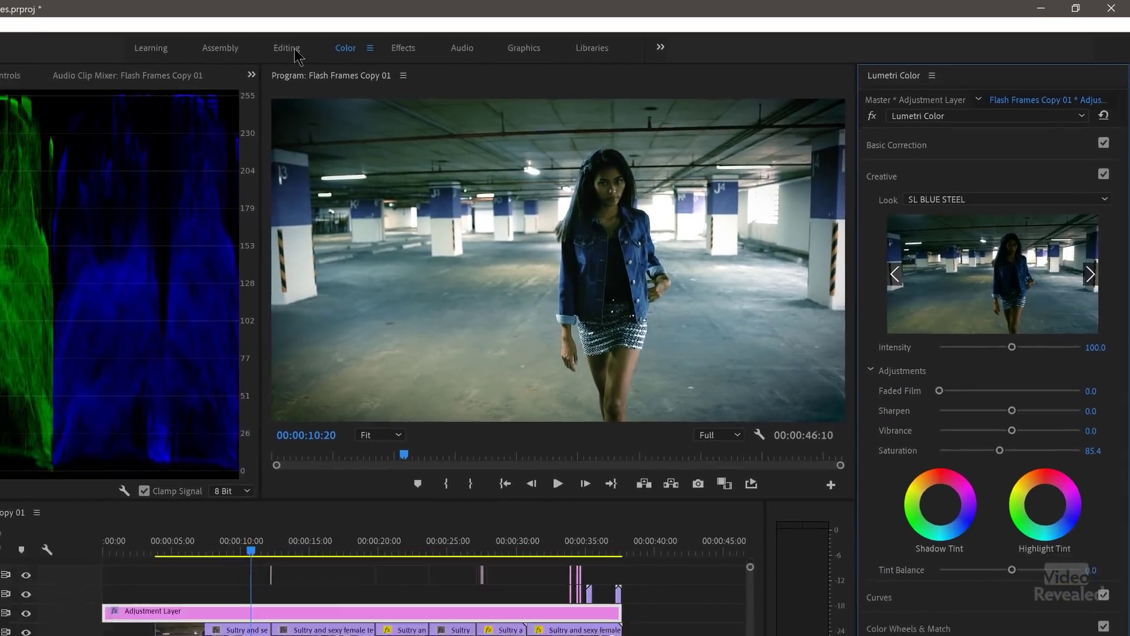
pyautogui.click(200, 56)
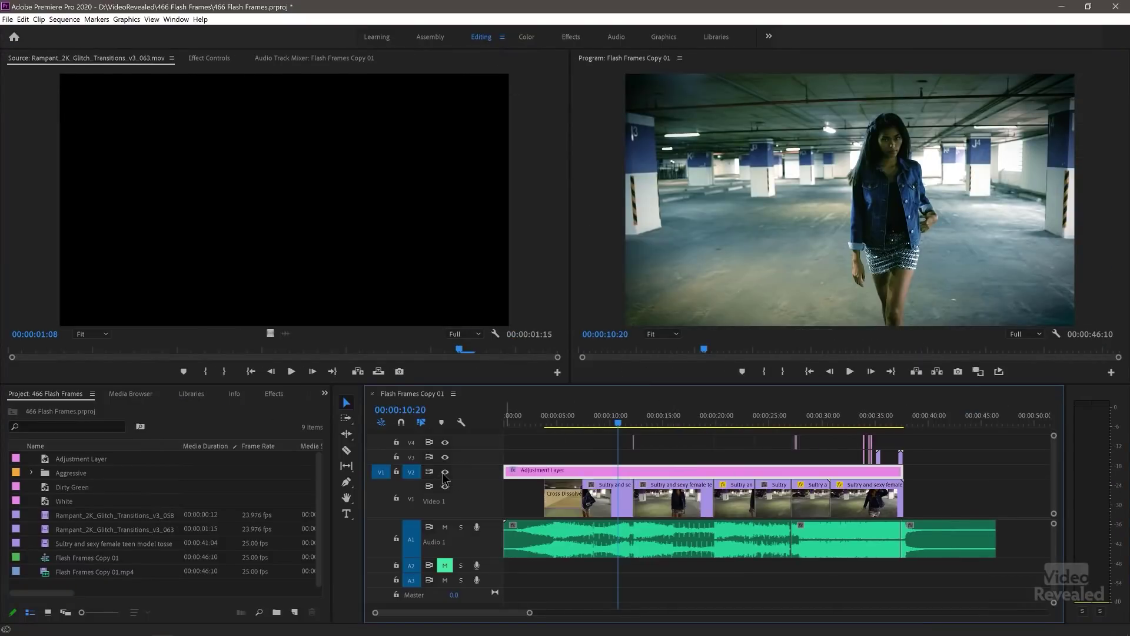
pyautogui.click(445, 472)
pyautogui.click(445, 472)
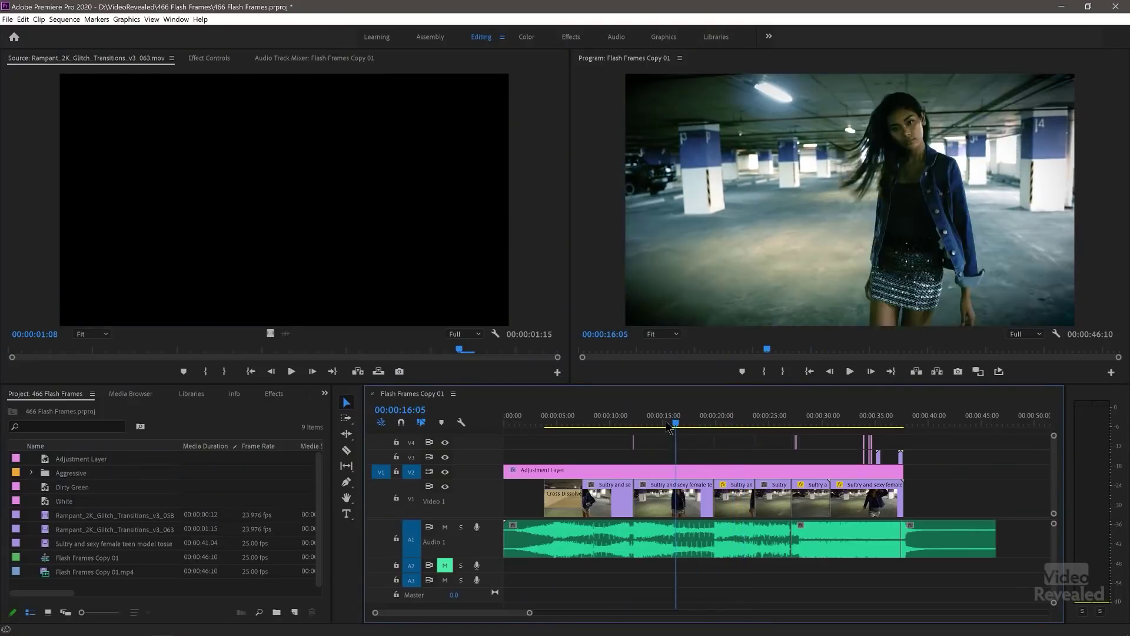
pyautogui.click(669, 425)
# Play the sequence from two points, then open the context menu of the V1 clip near 20 seconds
pyautogui.press('space')
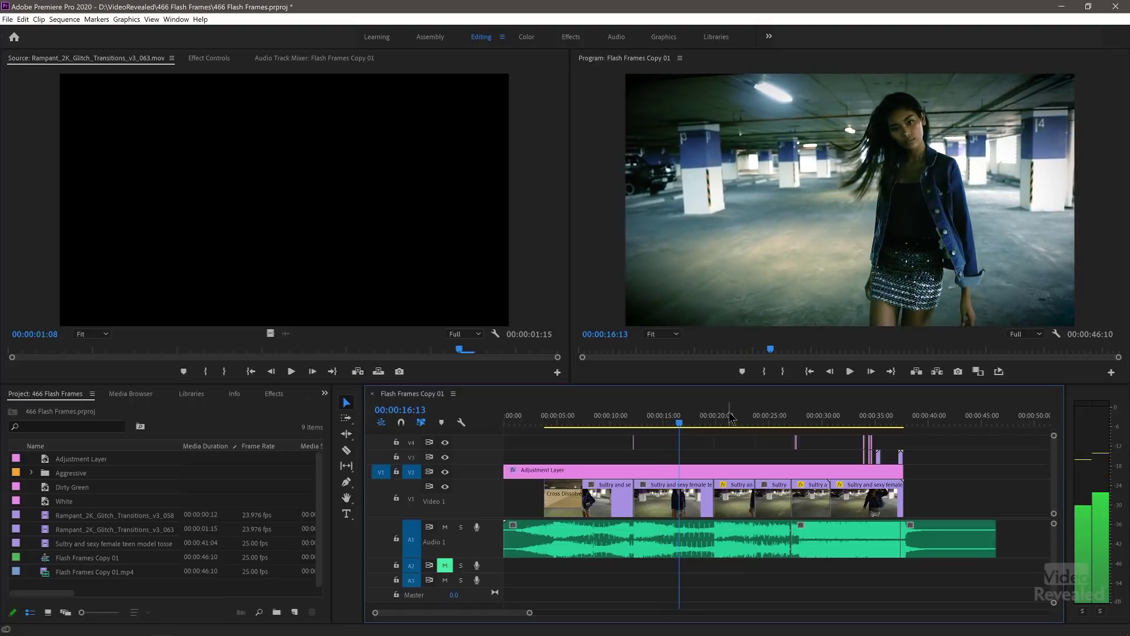
pyautogui.click(728, 419)
pyautogui.press('space')
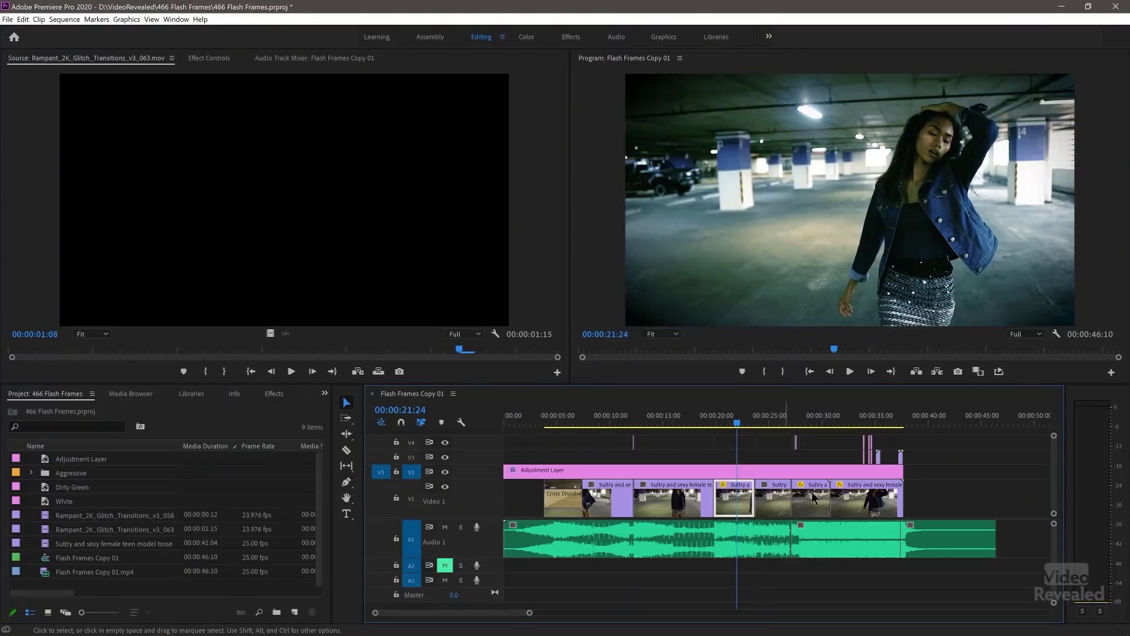
pyautogui.rightClick(735, 495)
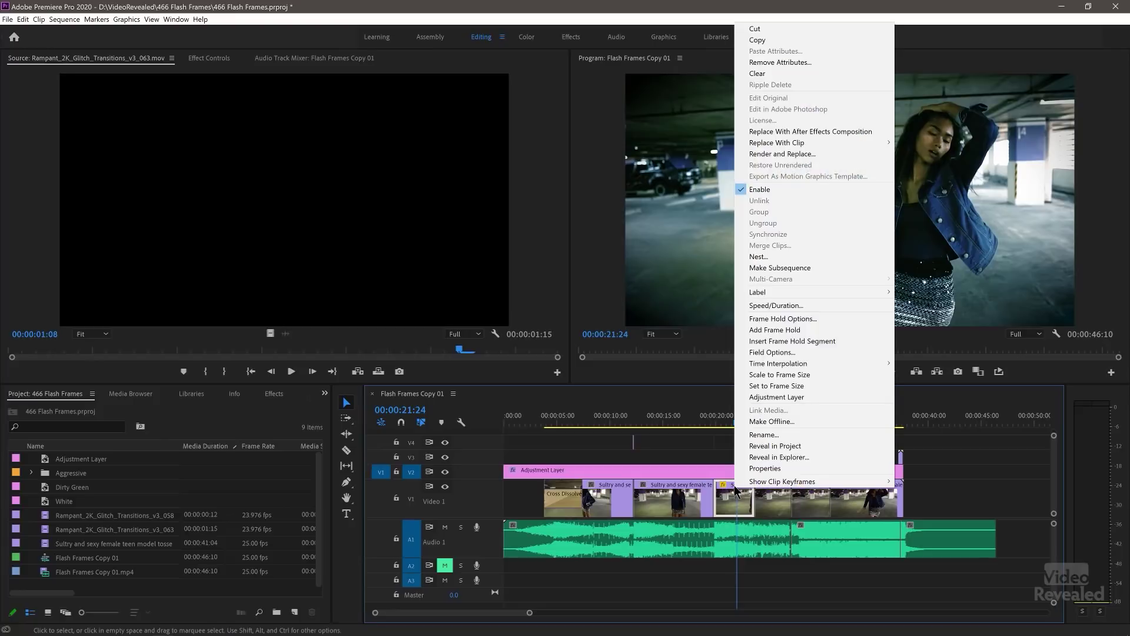
# Open the clip's Speed/Duration settings, showing 300% speed, and centre the dialog
pyautogui.click(759, 306)
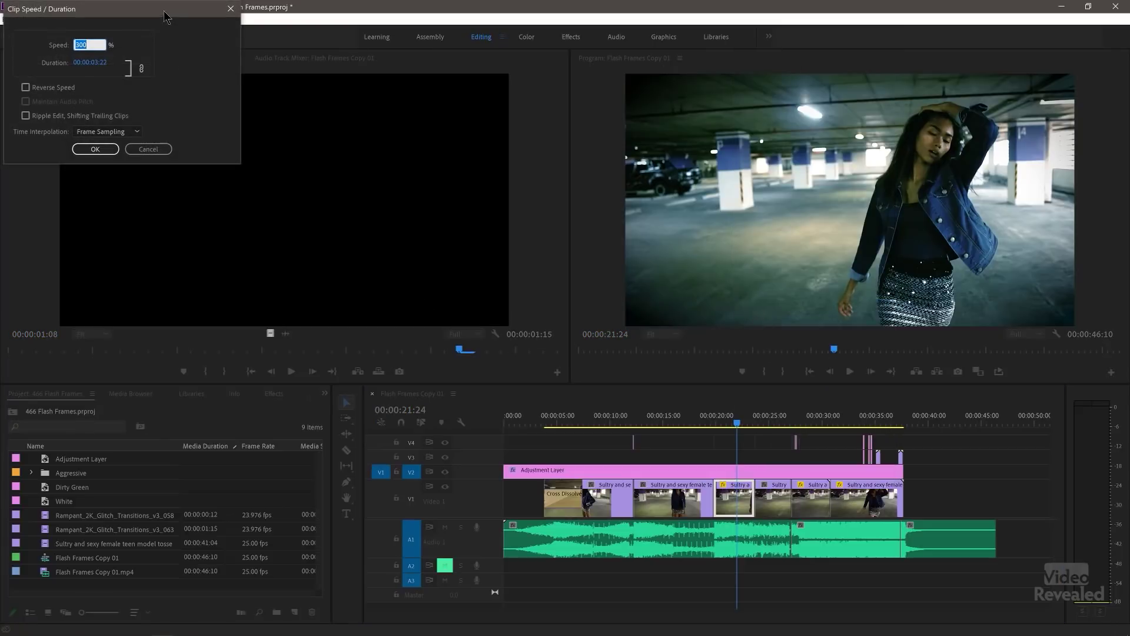
pyautogui.moveTo(165, 16); pyautogui.dragTo(688, 279)
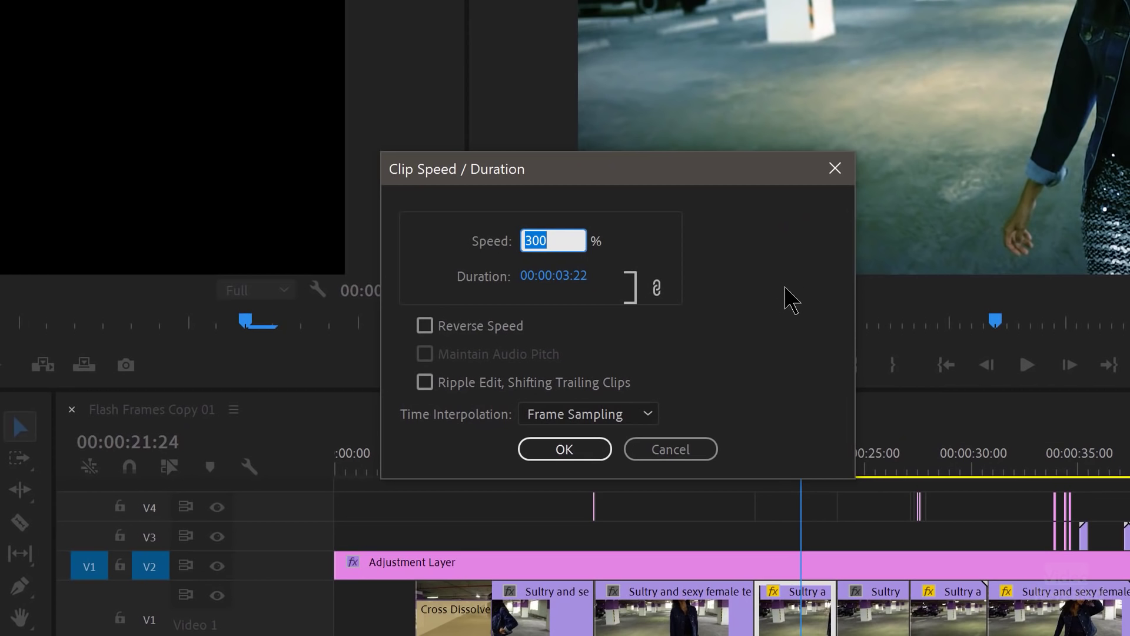